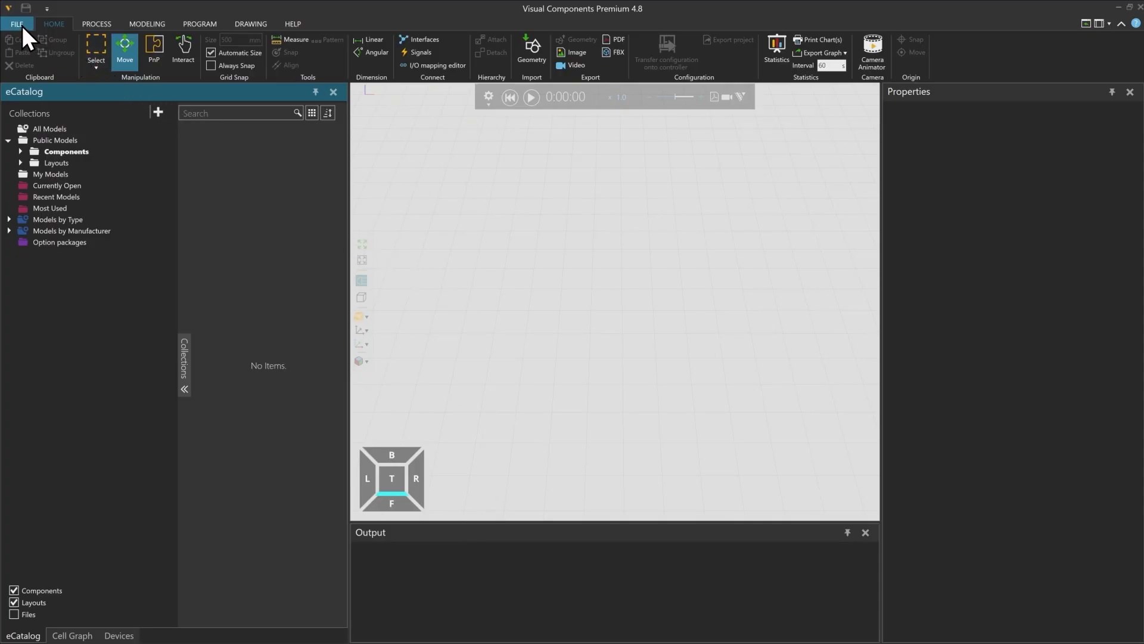
- Review the installed add-ons and the default controller configuration in the program options, and accept the options
{"action": "left_click", "coordinate": [17, 24]}
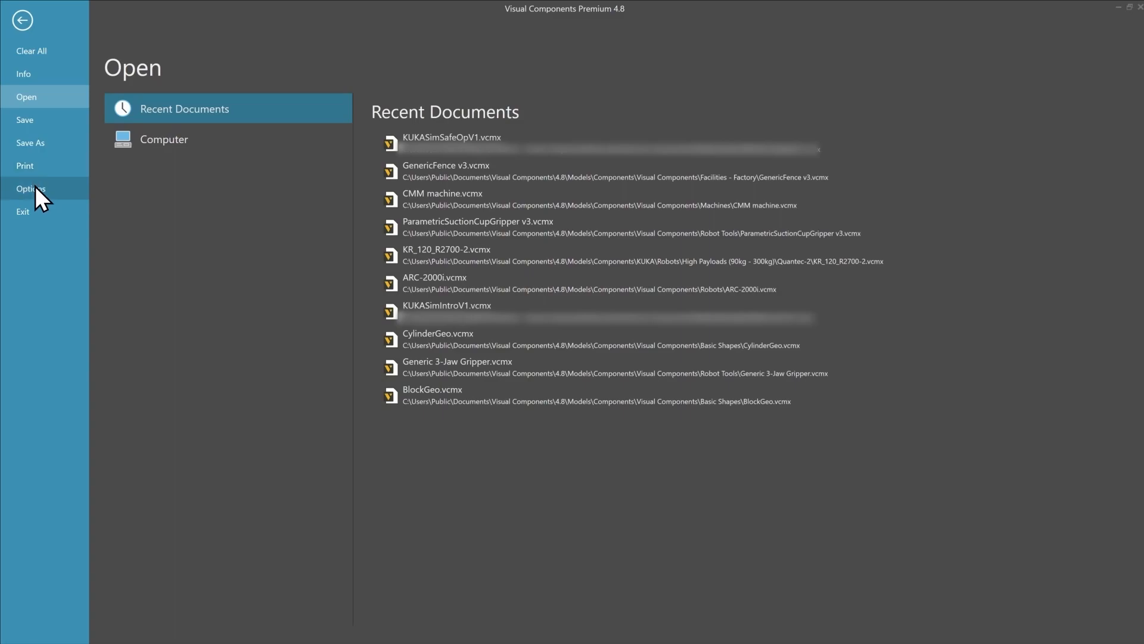
{"action": "left_click", "coordinate": [35, 187]}
{"action": "left_click", "coordinate": [140, 171]}
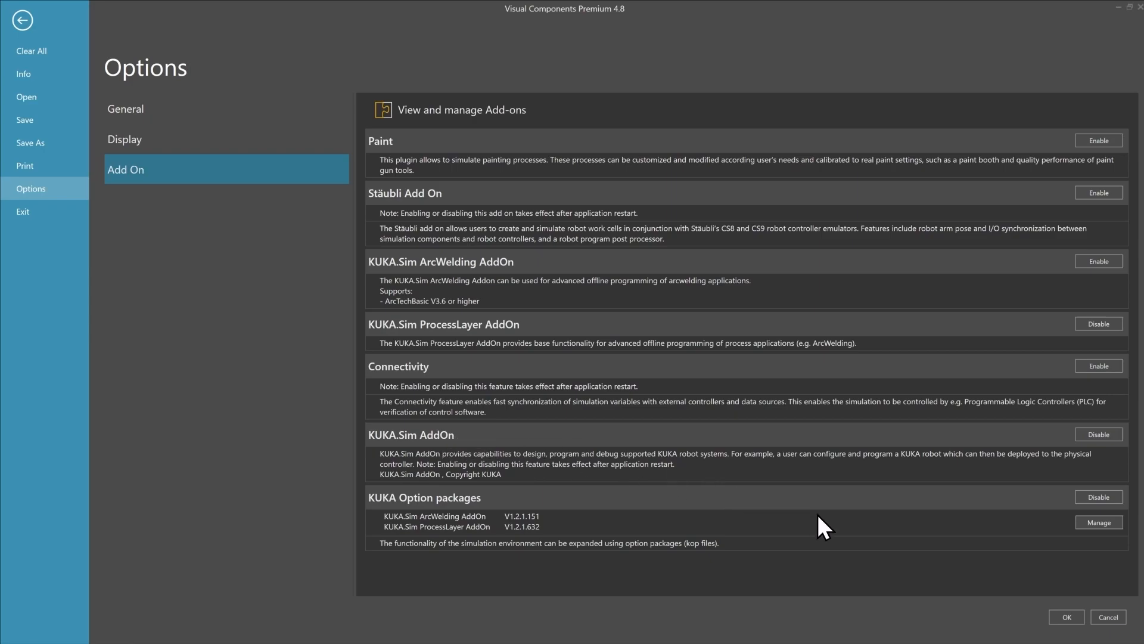
{"action": "left_click", "coordinate": [167, 112]}
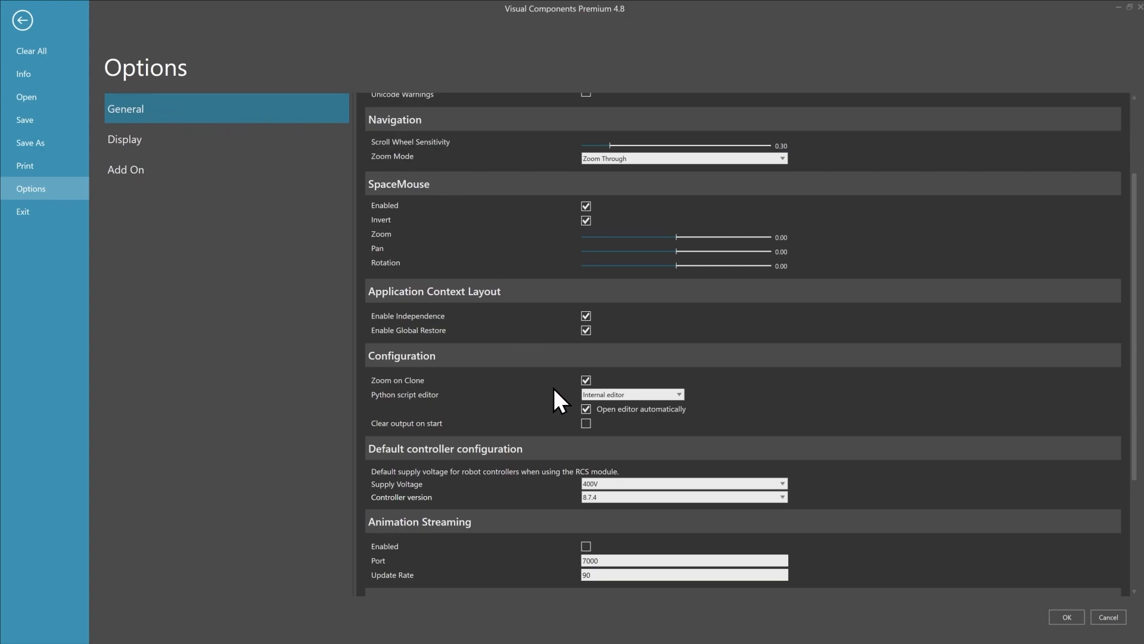
{"action": "scroll", "coordinate": [524, 412], "scroll_direction": "down", "scroll_amount": 1}
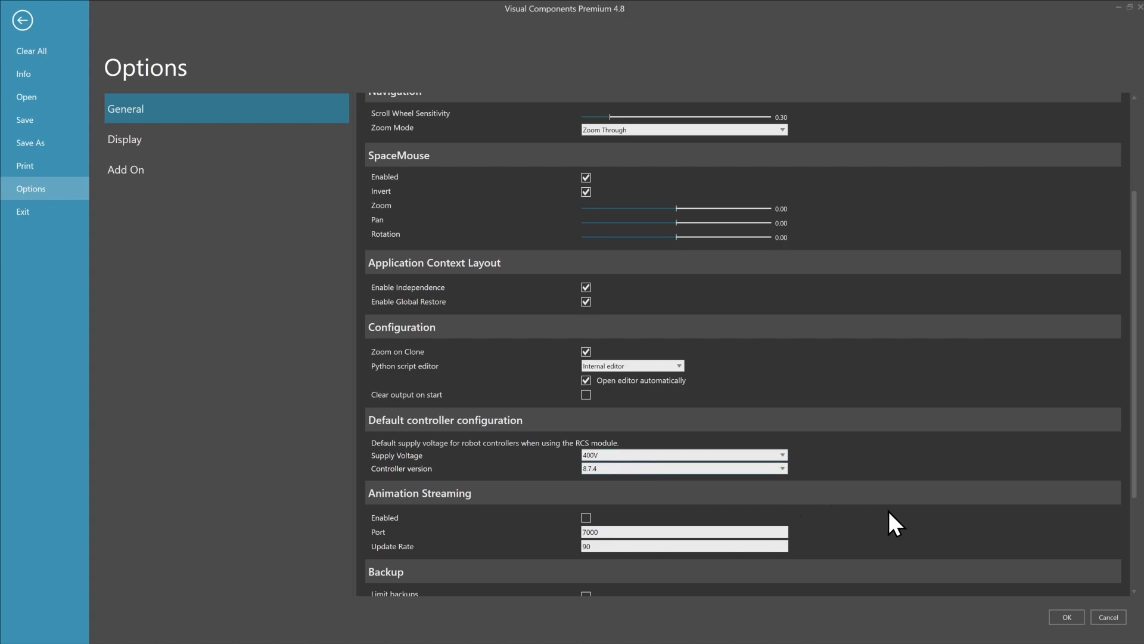
{"action": "left_click", "coordinate": [1064, 618]}
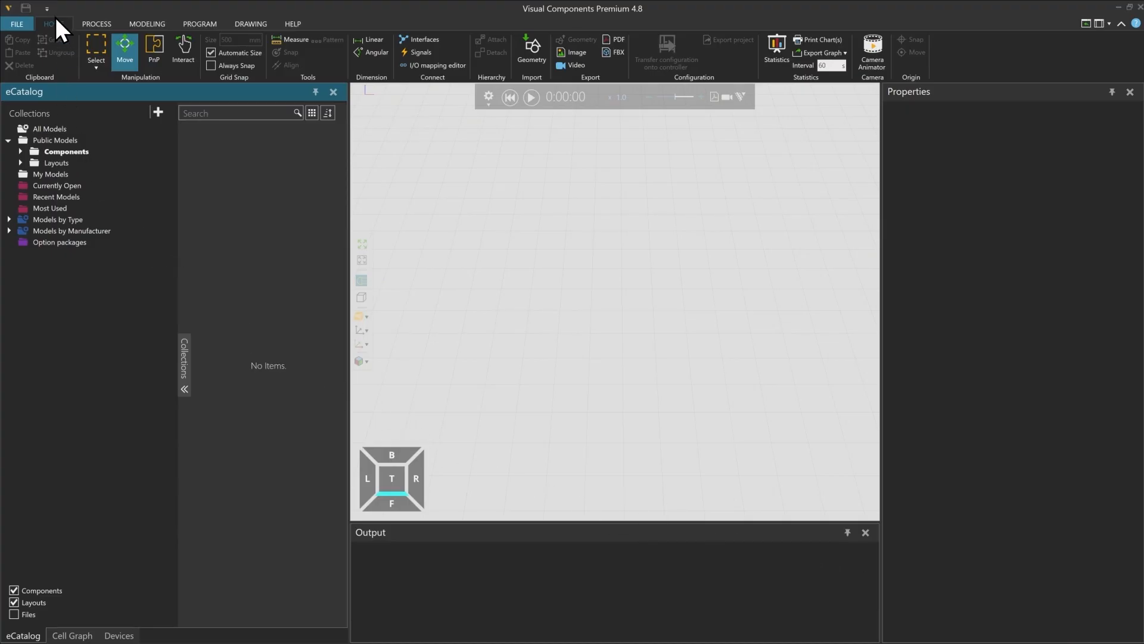
- Add the KR 120 R2700-2 robot from the public KUKA high-payload Quantec-2 models to the empty layout
{"action": "left_click", "coordinate": [17, 153]}
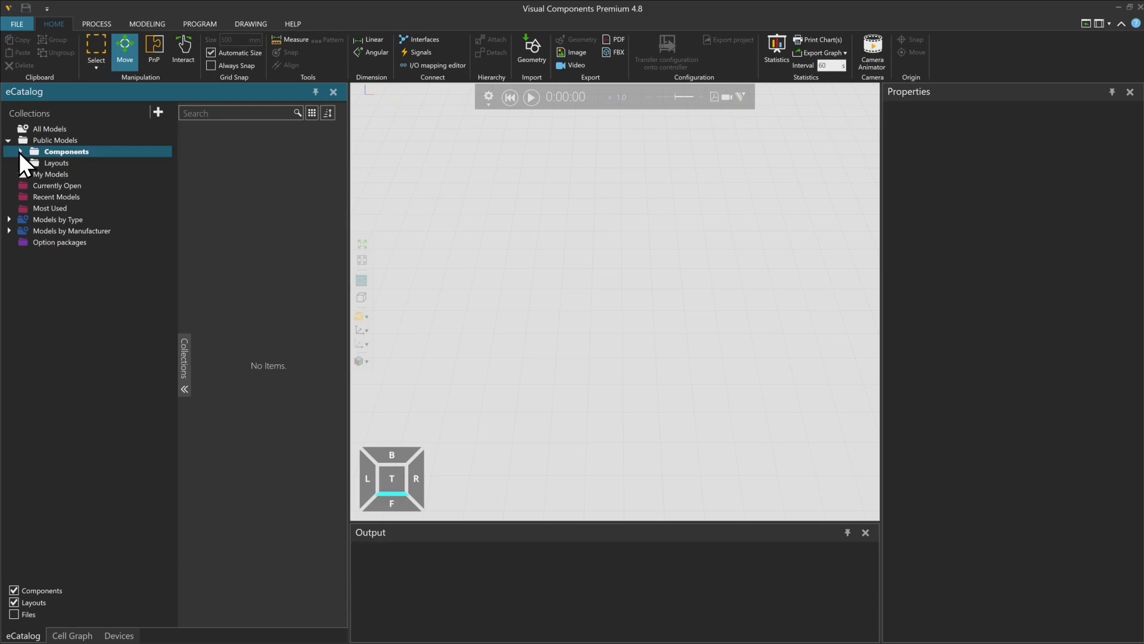
{"action": "left_click", "coordinate": [20, 152]}
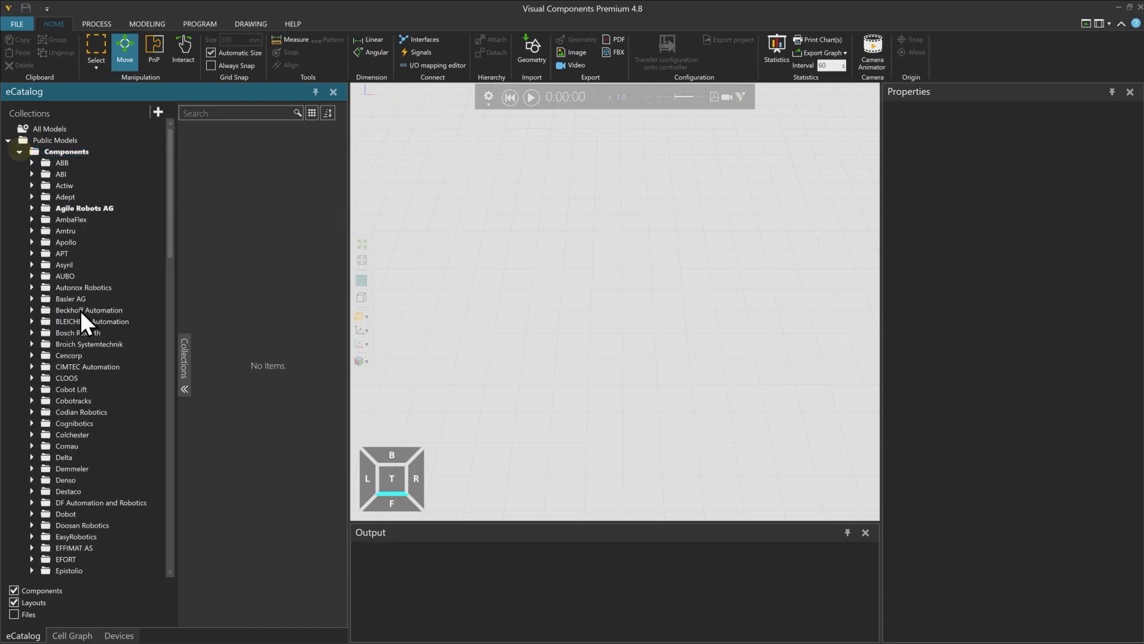
{"action": "scroll", "coordinate": [85, 322], "scroll_direction": "down", "scroll_amount": 6}
{"action": "scroll", "coordinate": [80, 327], "scroll_direction": "down", "scroll_amount": 10}
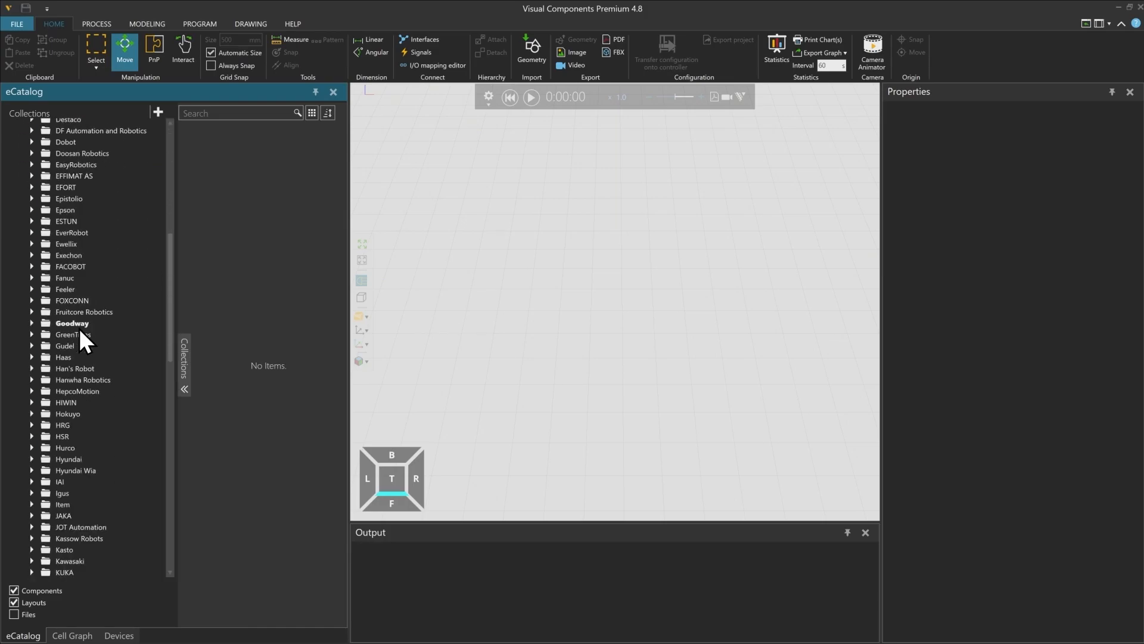
{"action": "scroll", "coordinate": [76, 330], "scroll_direction": "down", "scroll_amount": 1}
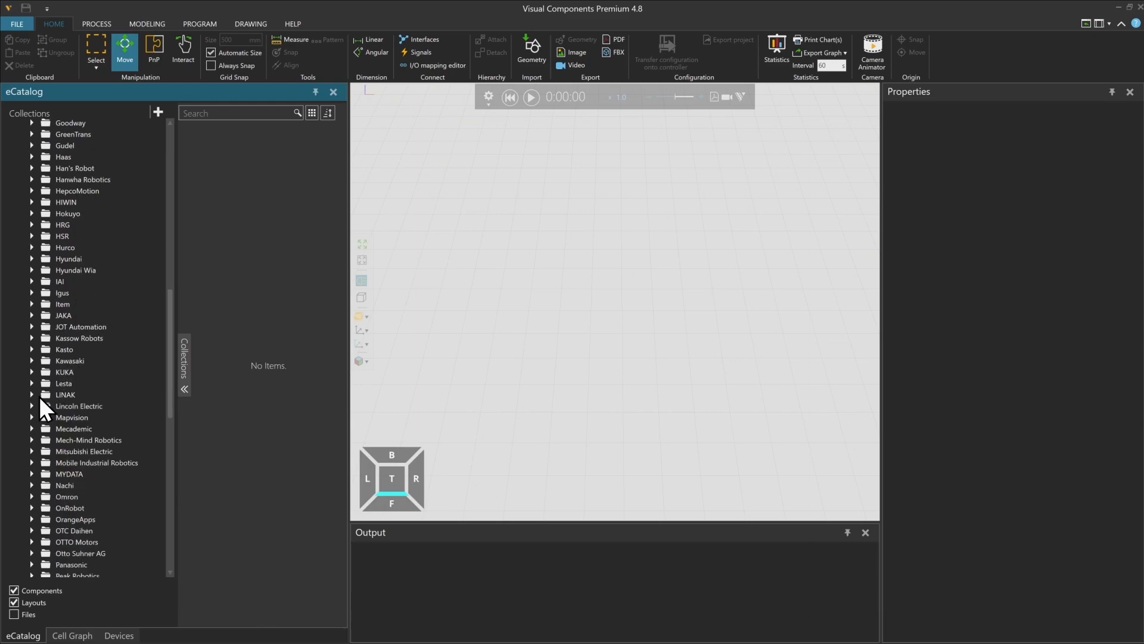
{"action": "left_click", "coordinate": [32, 372]}
{"action": "scroll", "coordinate": [52, 378], "scroll_direction": "down", "scroll_amount": 1}
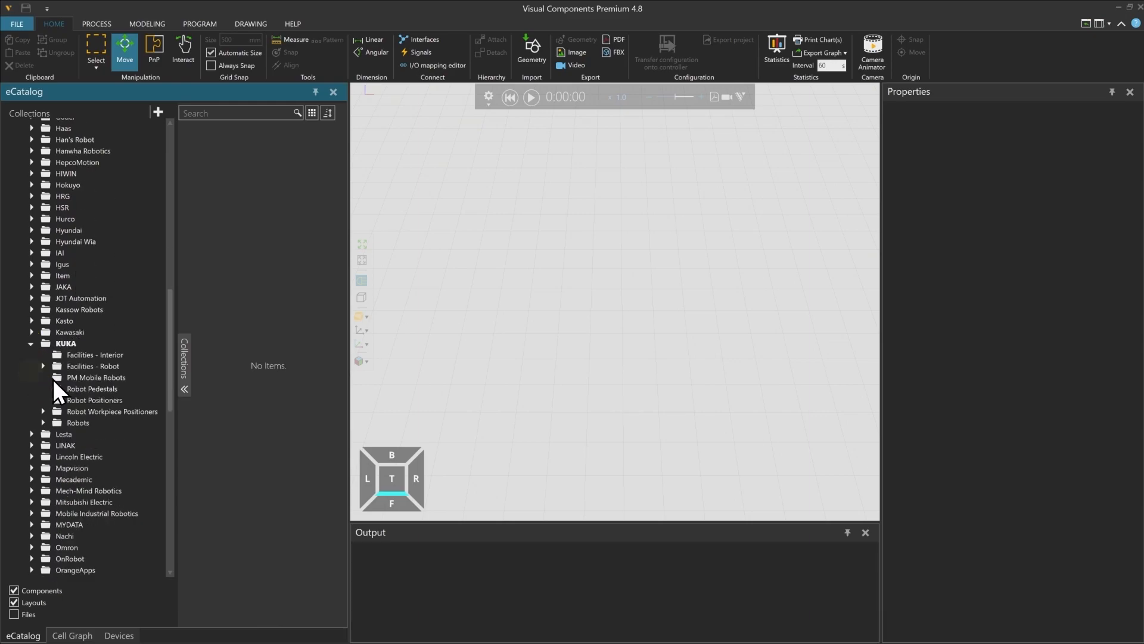
{"action": "left_click", "coordinate": [43, 423]}
{"action": "scroll", "coordinate": [59, 414], "scroll_direction": "down", "scroll_amount": 3}
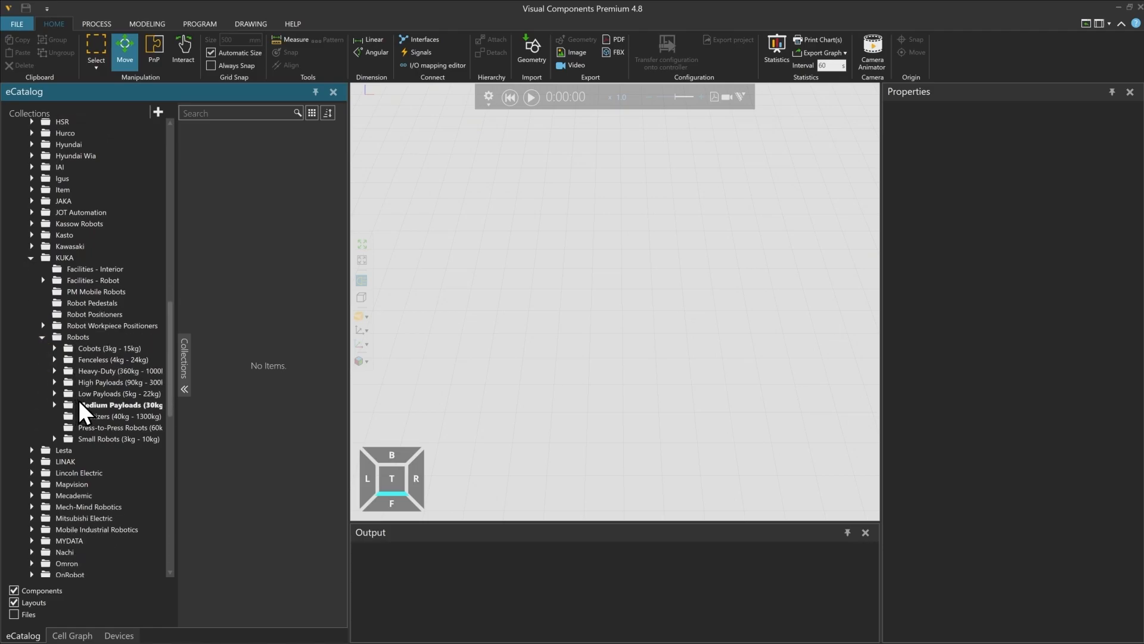
{"action": "left_click", "coordinate": [55, 382]}
{"action": "left_click", "coordinate": [95, 416]}
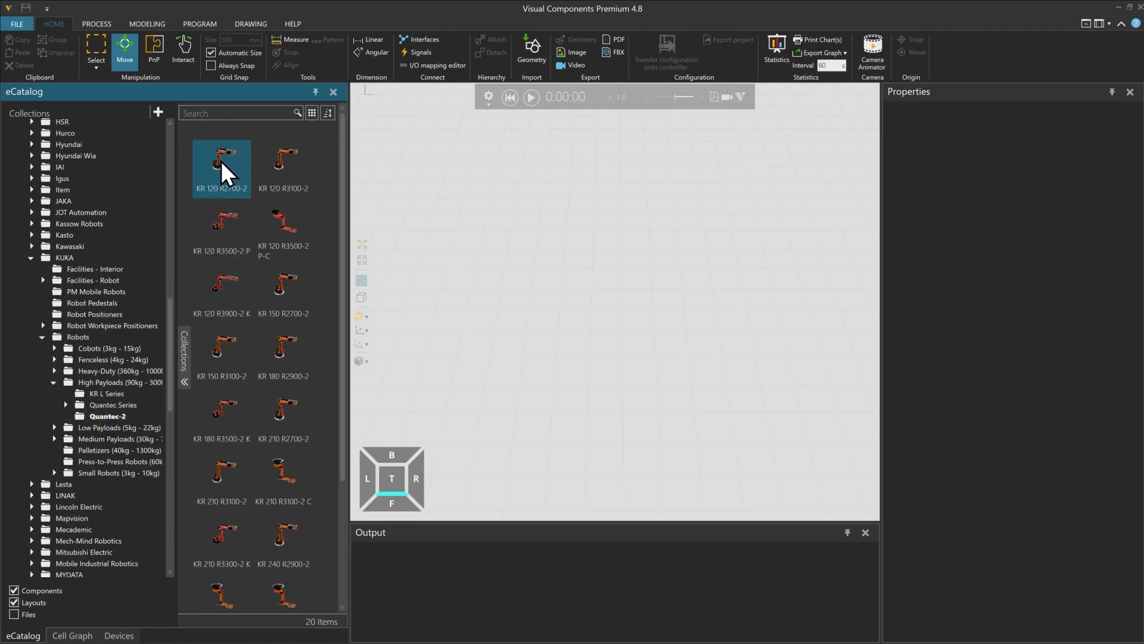
{"action": "left_click", "coordinate": [220, 160]}
{"action": "double_click", "coordinate": [220, 160]}
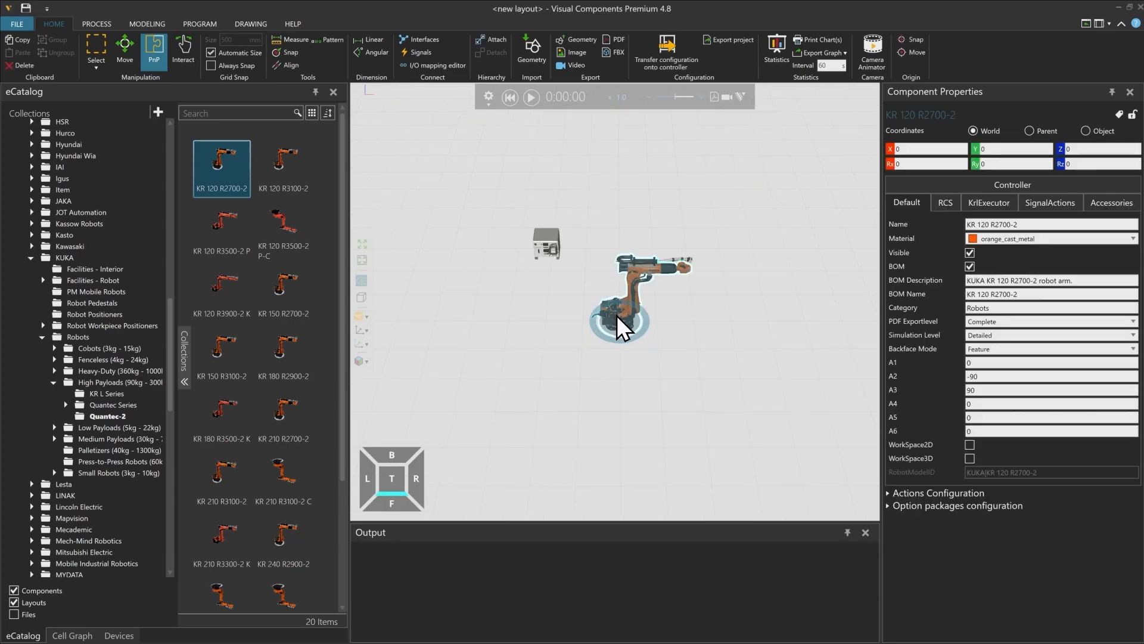
- Add the Parametric Suction Cup Gripper from the Visual Components Robot Tools and attach it to the robot's flange
{"action": "scroll", "coordinate": [52, 376], "scroll_direction": "down", "scroll_amount": 2}
{"action": "scroll", "coordinate": [53, 376], "scroll_direction": "down", "scroll_amount": 8}
{"action": "scroll", "coordinate": [54, 375], "scroll_direction": "down", "scroll_amount": 1}
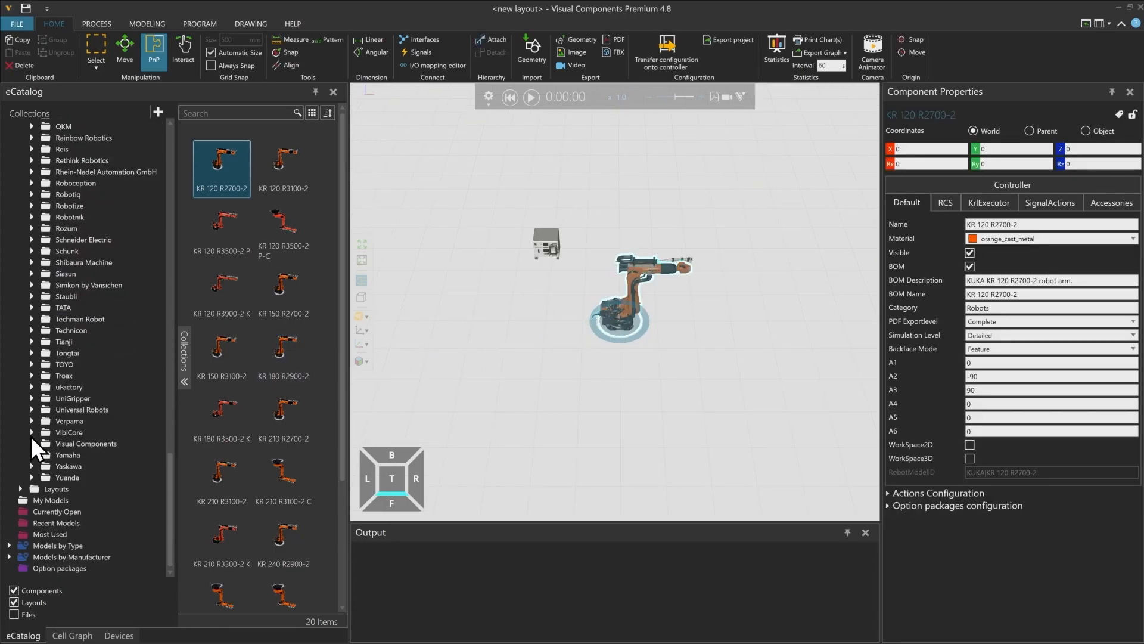
{"action": "left_click", "coordinate": [32, 444]}
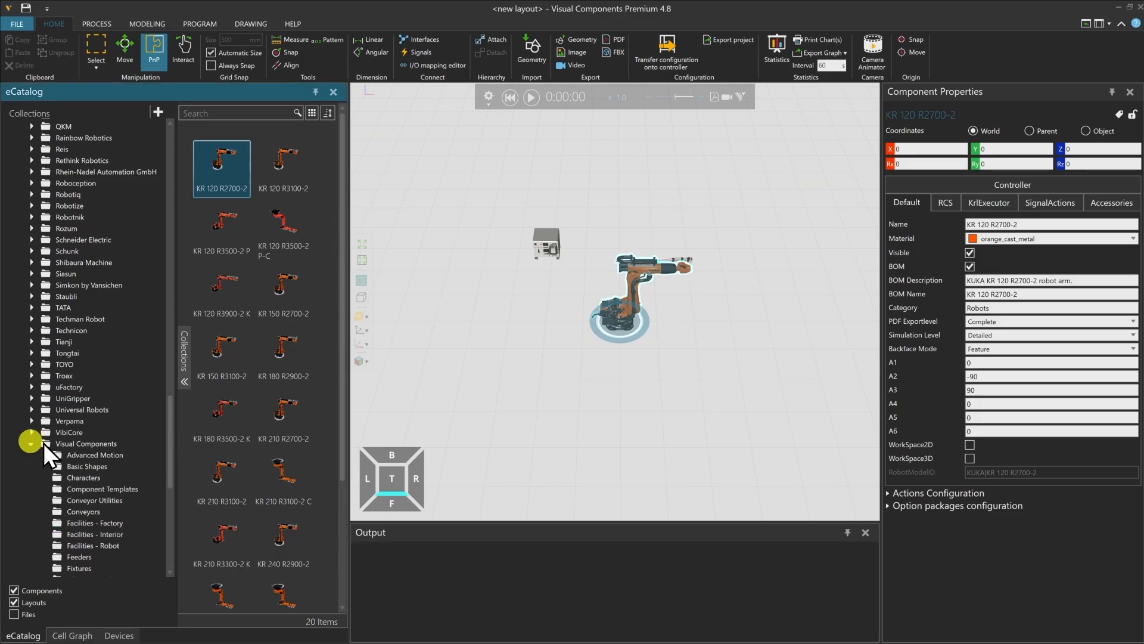
{"action": "scroll", "coordinate": [103, 424], "scroll_direction": "down", "scroll_amount": 5}
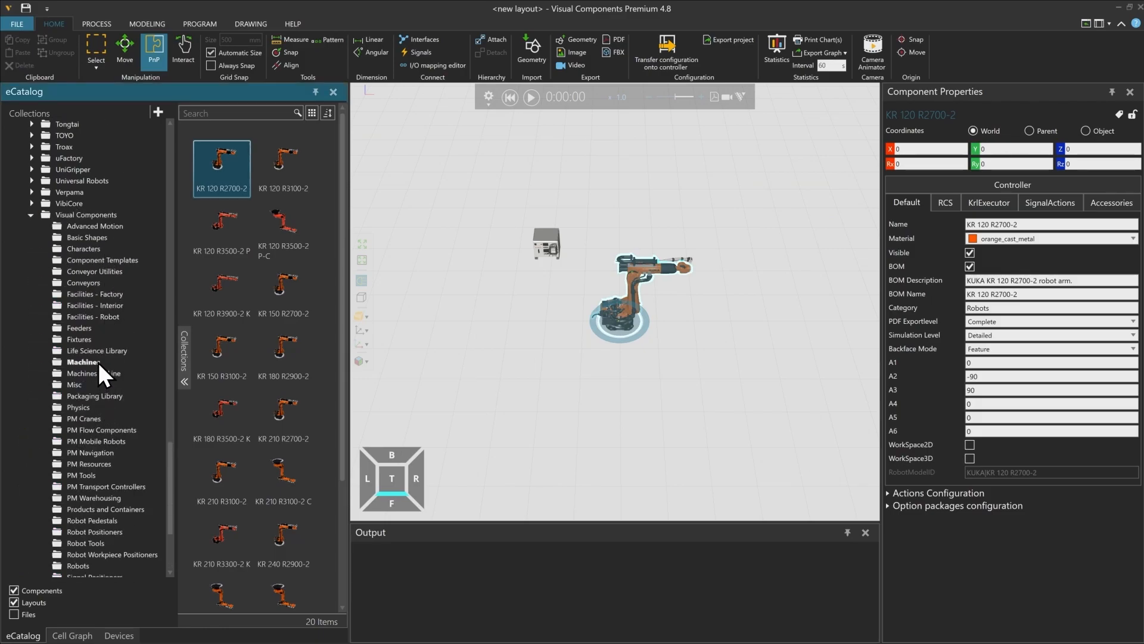
{"action": "scroll", "coordinate": [99, 362], "scroll_direction": "down", "scroll_amount": 5}
{"action": "left_click", "coordinate": [91, 429]}
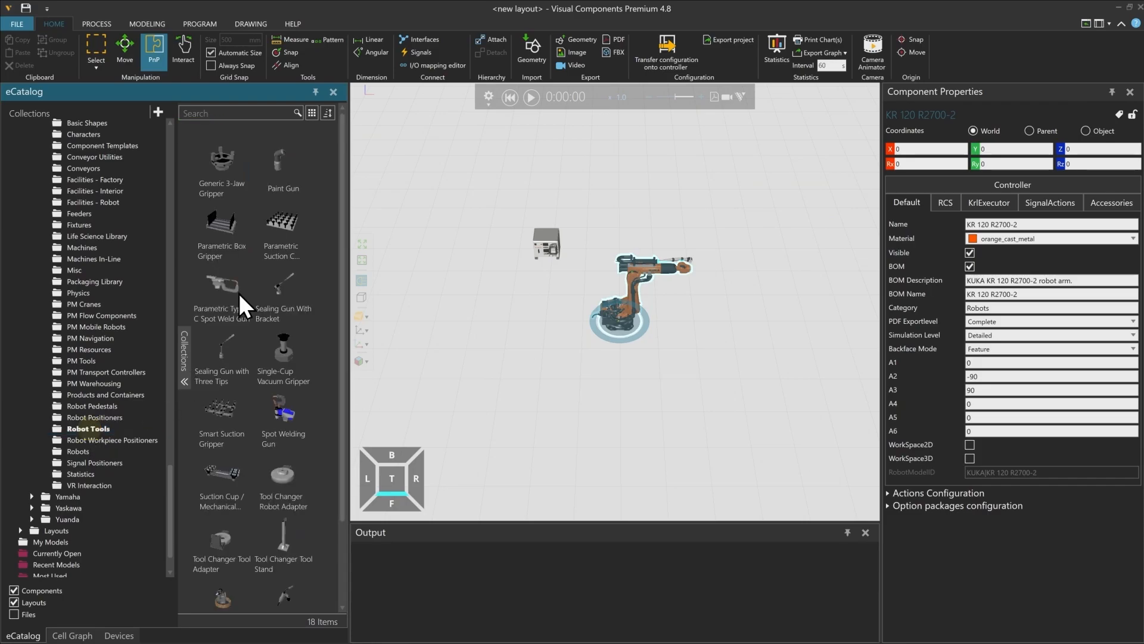
{"action": "mouse_move", "coordinate": [280, 251]}
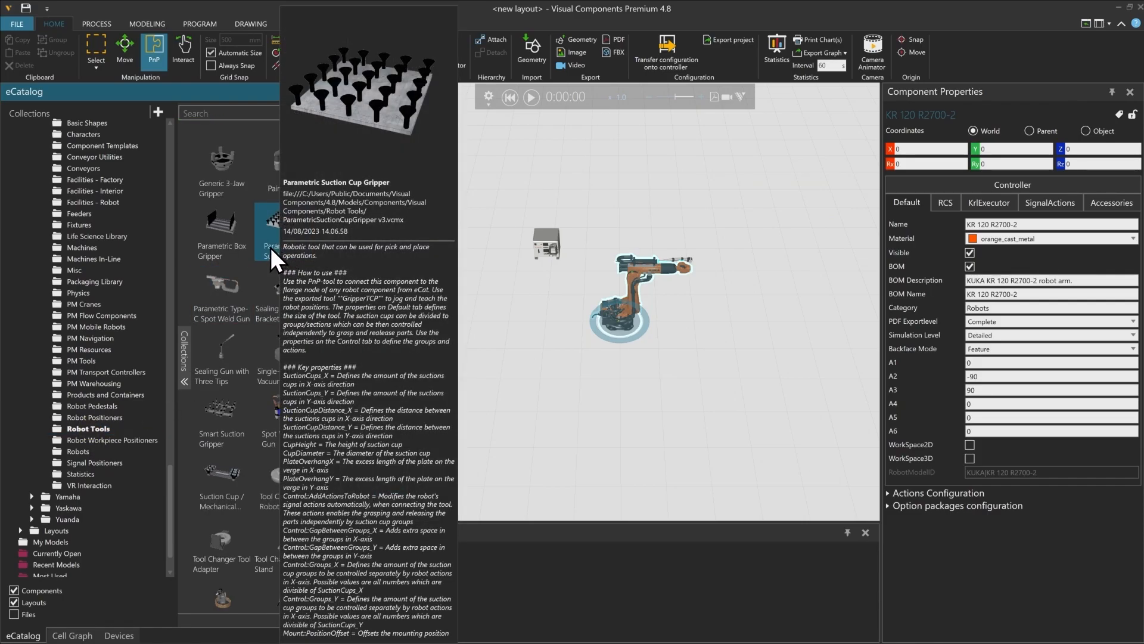
{"action": "left_click_drag", "start_coordinate": [270, 248], "coordinate": [678, 362]}
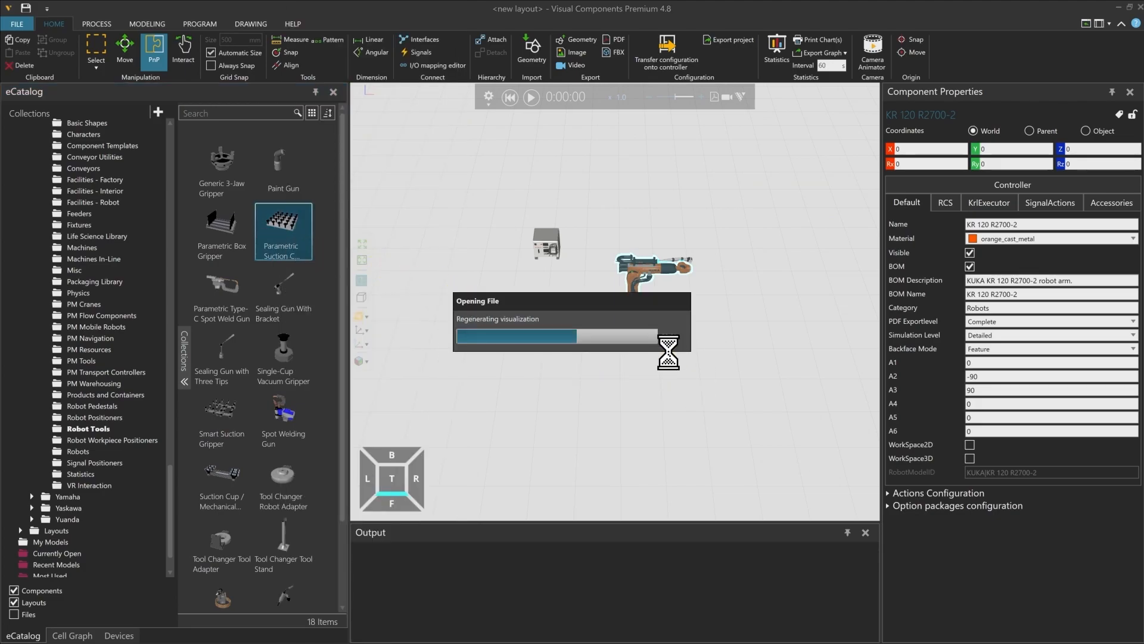
{"action": "left_click_drag", "start_coordinate": [679, 360], "coordinate": [689, 270]}
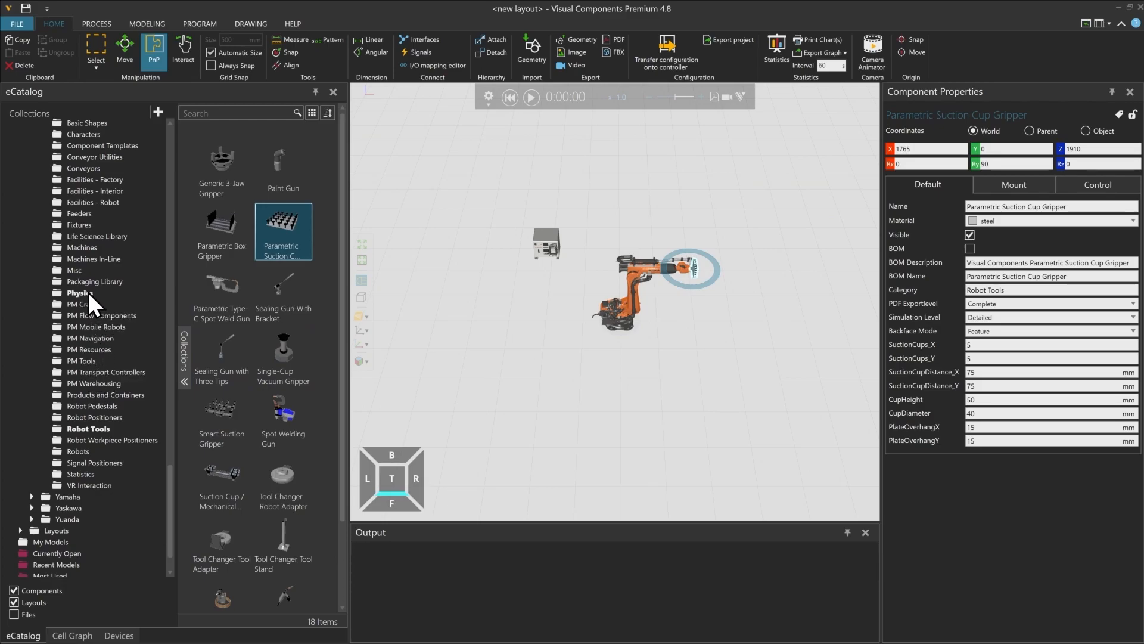
- Place a Generic Fence from Facilities - Factory beside the robot at about X 1231, Y 1104
{"action": "scroll", "coordinate": [102, 226], "scroll_direction": "up", "scroll_amount": 1}
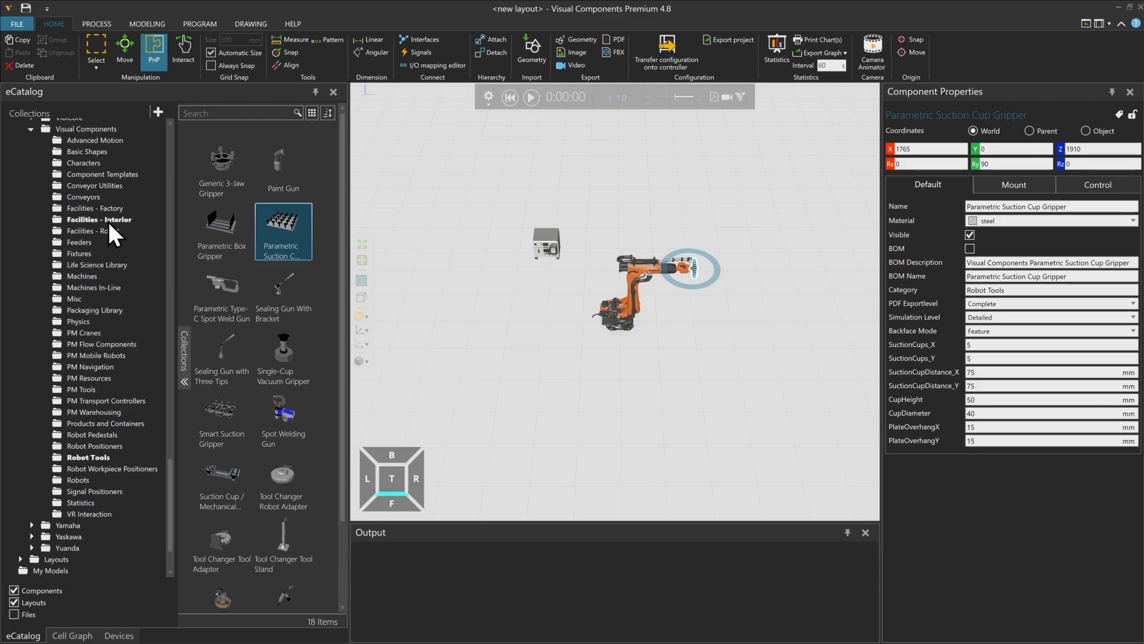
{"action": "left_click", "coordinate": [112, 210]}
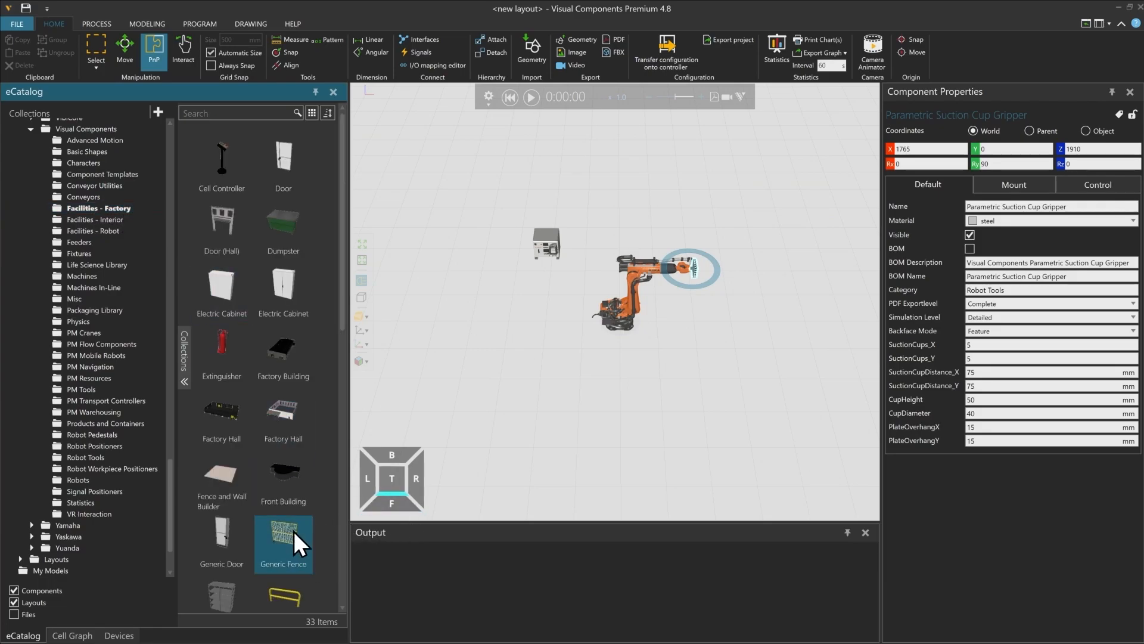
{"action": "left_click_drag", "start_coordinate": [280, 543], "coordinate": [661, 293]}
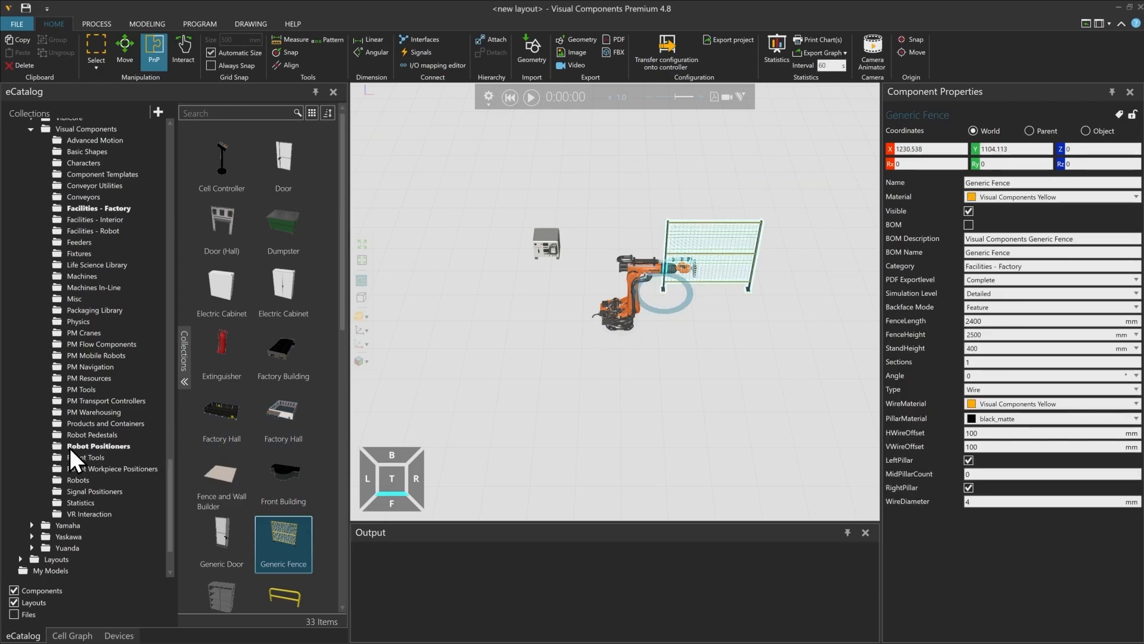
- Place a Coordinate Measuring Machine from Machines at about X 2165, Y -1362 and set its Rz rotation to 180
{"action": "left_click", "coordinate": [91, 277]}
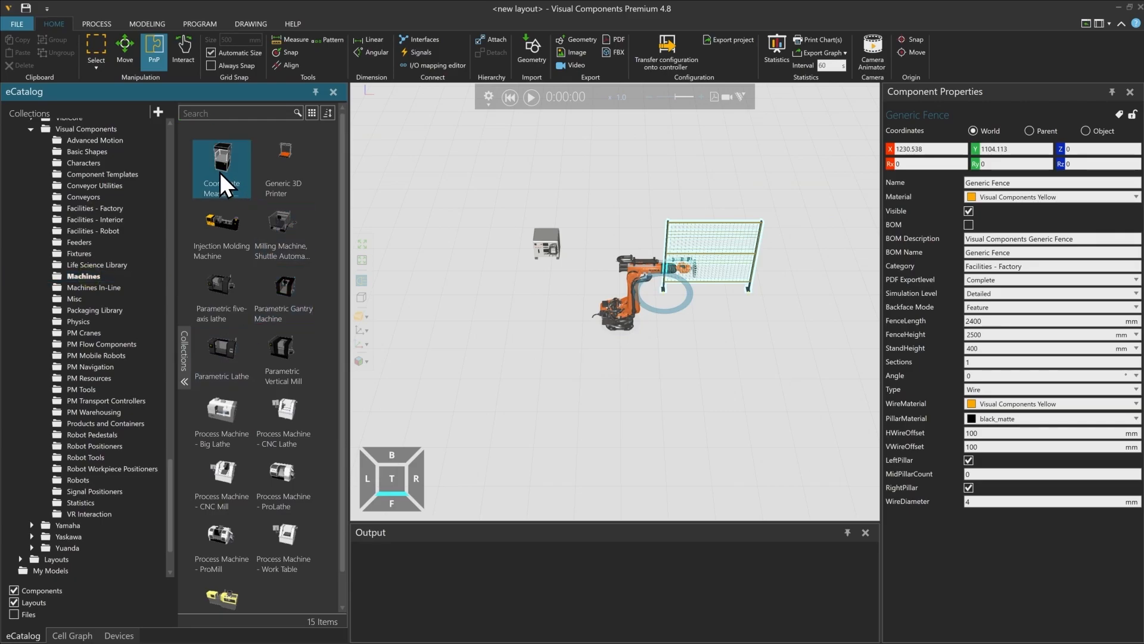
{"action": "mouse_move", "coordinate": [219, 169]}
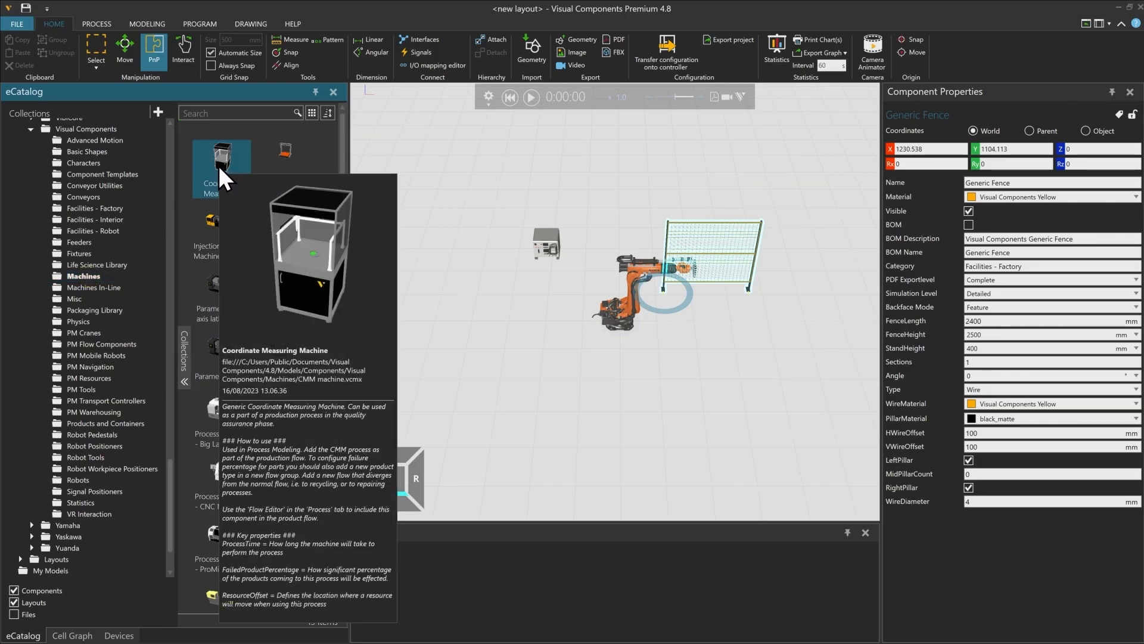
{"action": "left_click_drag", "start_coordinate": [220, 171], "coordinate": [705, 359]}
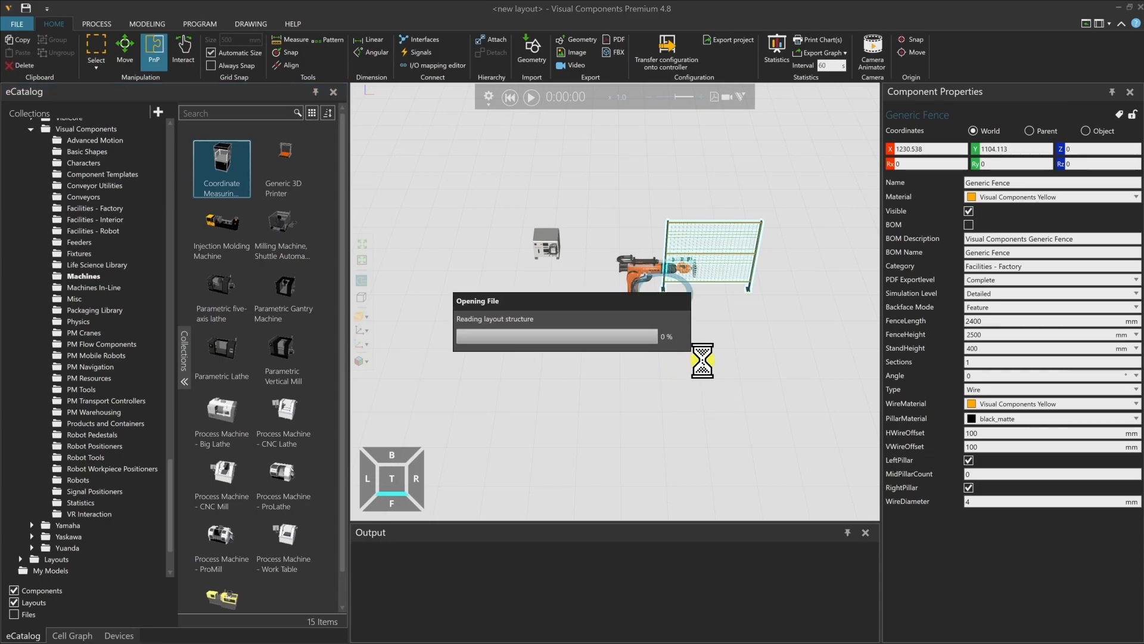
{"action": "left_click", "coordinate": [1088, 164]}
{"action": "type", "text": "180"}
{"action": "key", "text": "Return"}
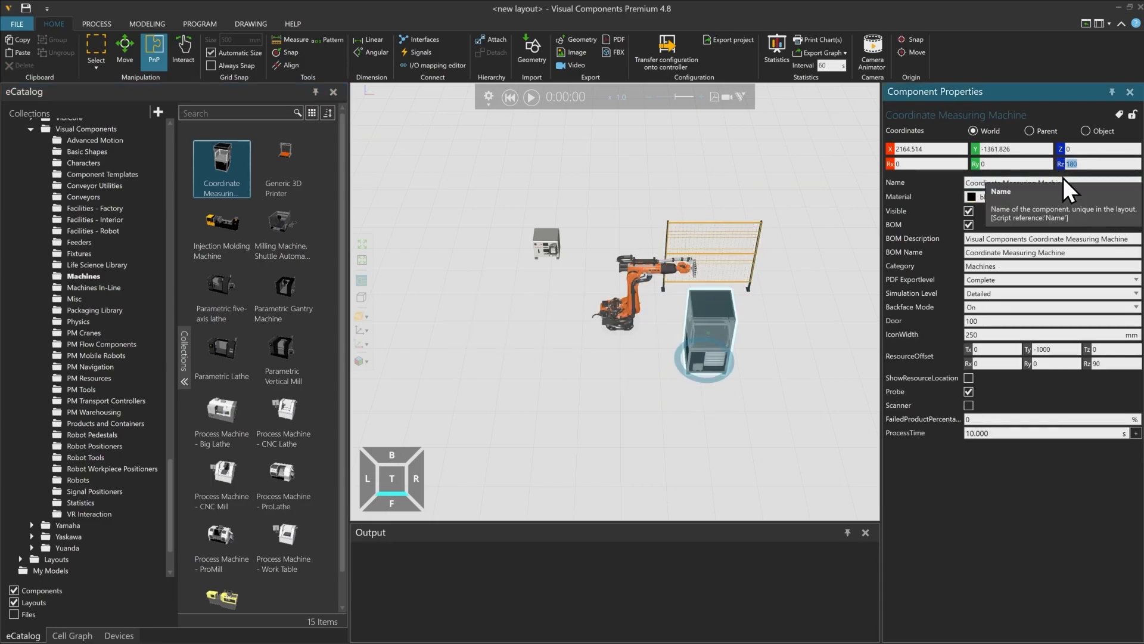
{"action": "right_click_drag", "start_coordinate": [769, 324], "coordinate": [568, 367]}
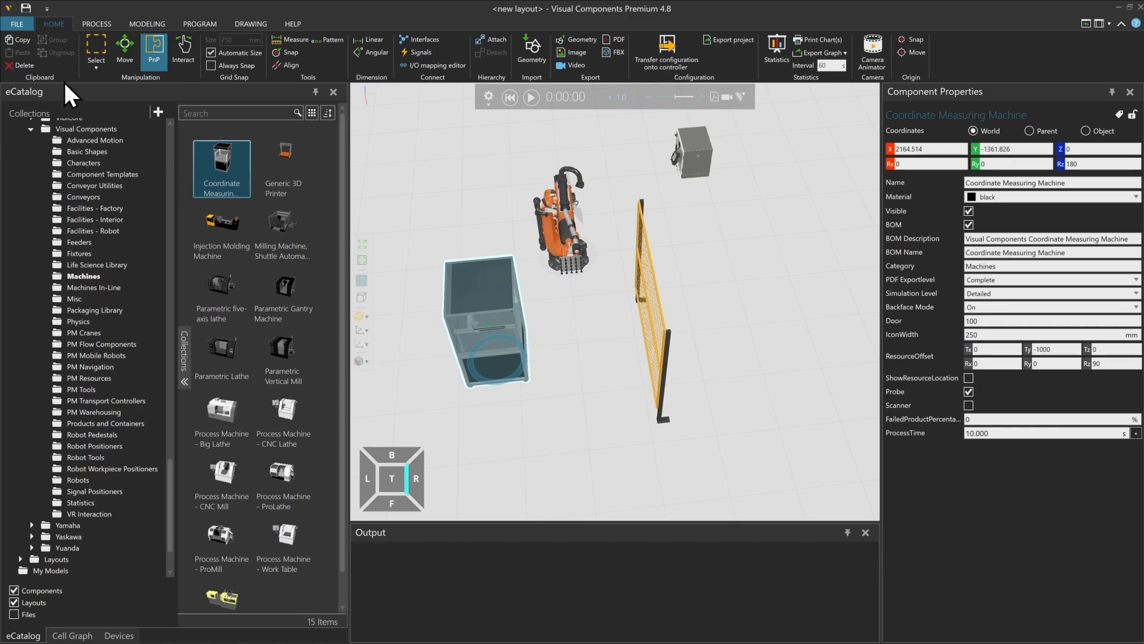
- Save the layout as KUKASimSafeOpV1 in the My Models folder, replacing the existing file
{"action": "left_click", "coordinate": [19, 25]}
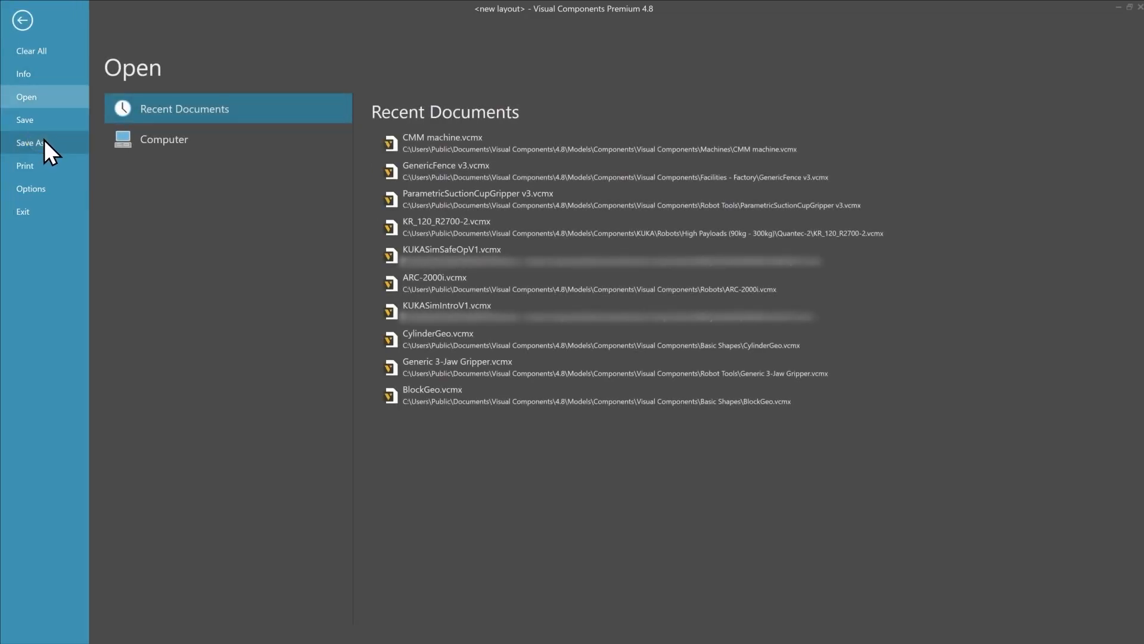
{"action": "left_click", "coordinate": [45, 141]}
{"action": "left_click", "coordinate": [435, 225]}
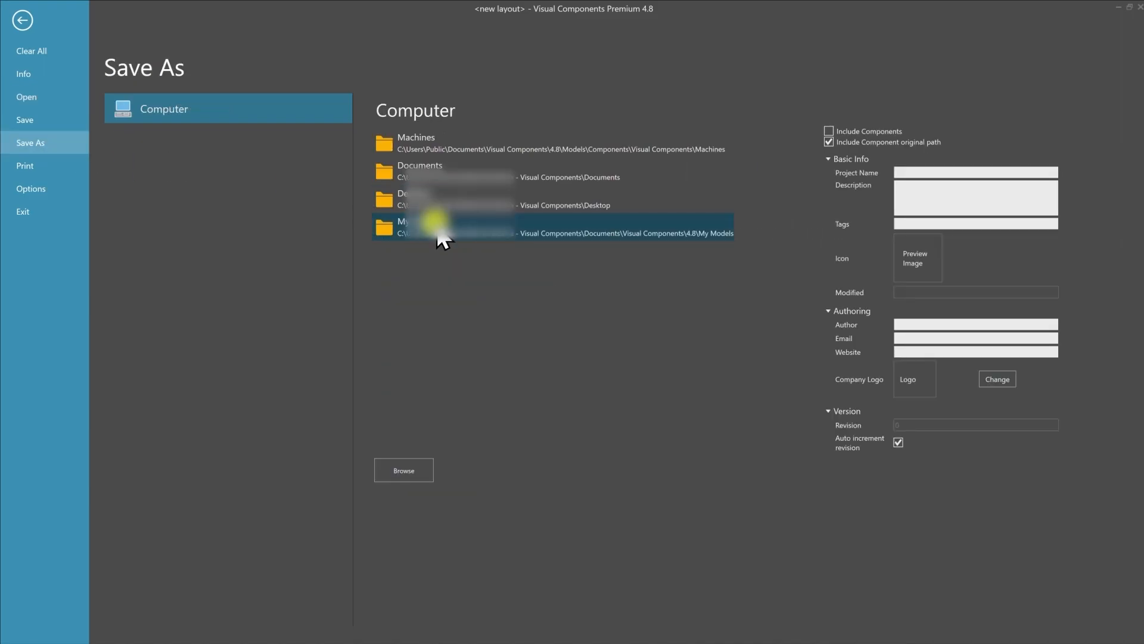
{"action": "left_click", "coordinate": [644, 309]}
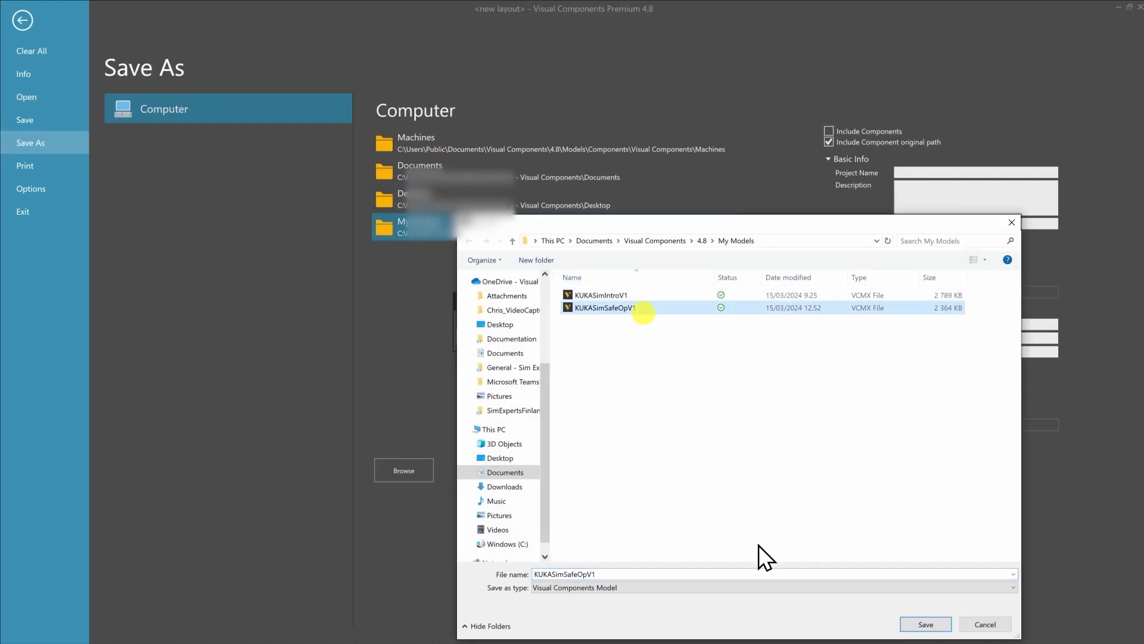
{"action": "left_click", "coordinate": [933, 623]}
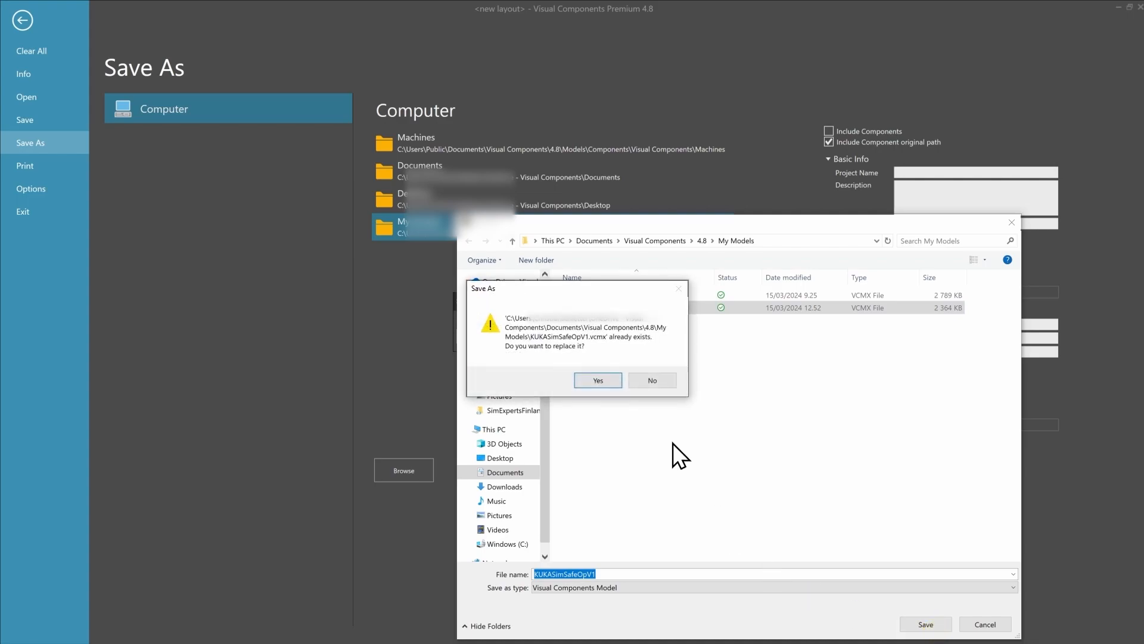
{"action": "left_click", "coordinate": [600, 385]}
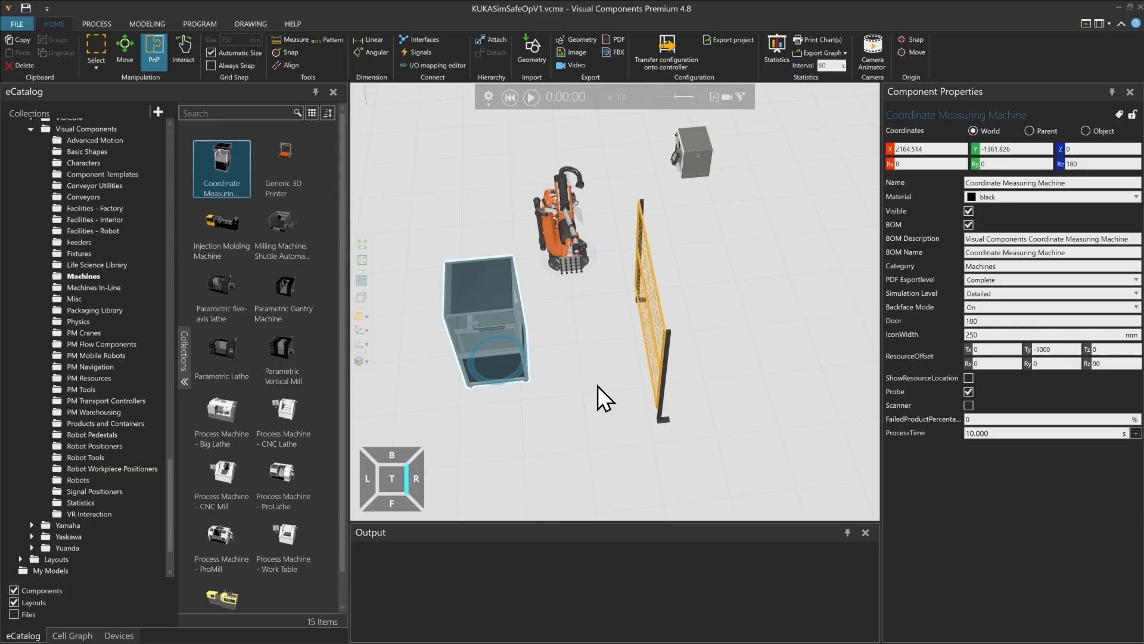
- Show the cell's device structure containing the robot controller's safety configuration
{"action": "right_click_drag", "start_coordinate": [599, 385], "coordinate": [564, 367]}
{"action": "scroll", "coordinate": [564, 367], "scroll_direction": "up", "scroll_amount": 5}
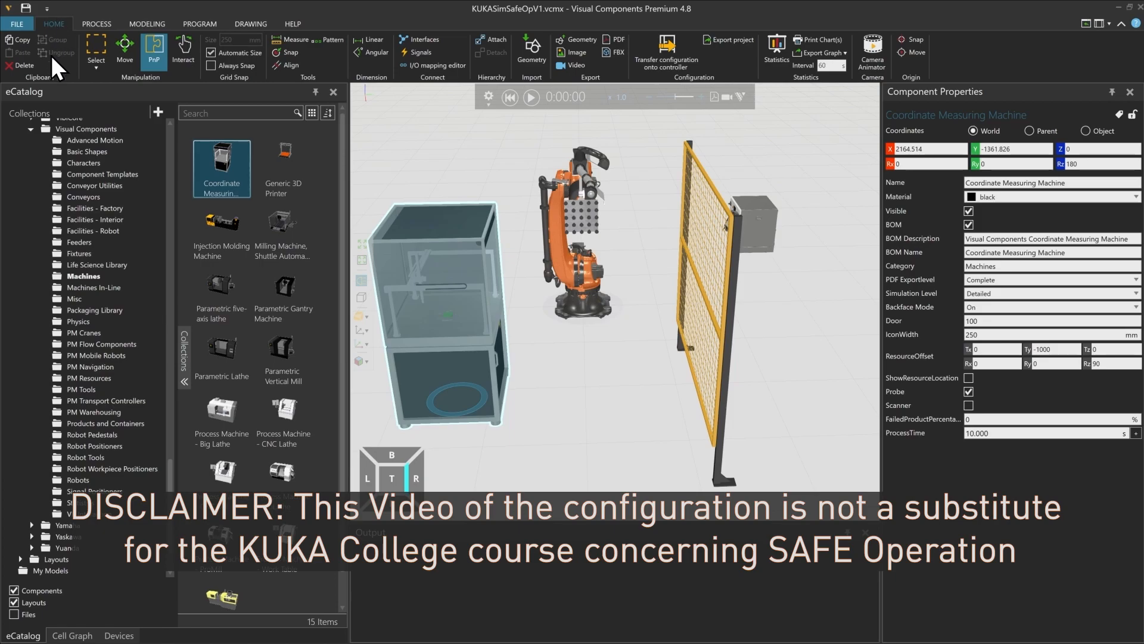
{"action": "left_click", "coordinate": [118, 636]}
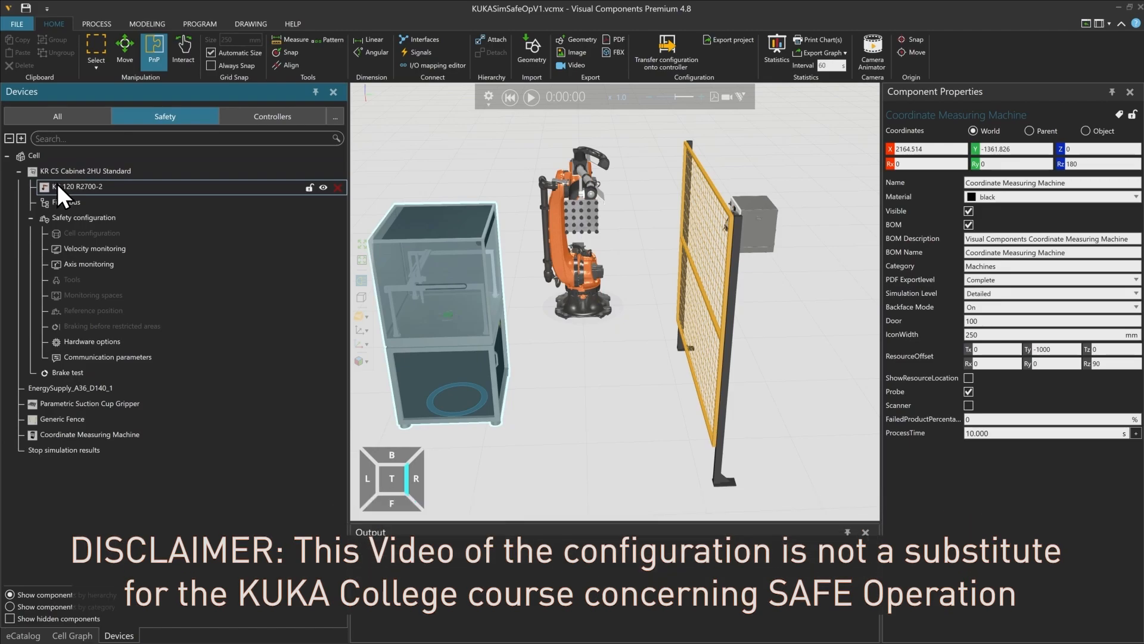
- Set the controller's safety product option to SafeOperation and enable safe monitoring in the safety configuration
{"action": "left_click", "coordinate": [69, 217]}
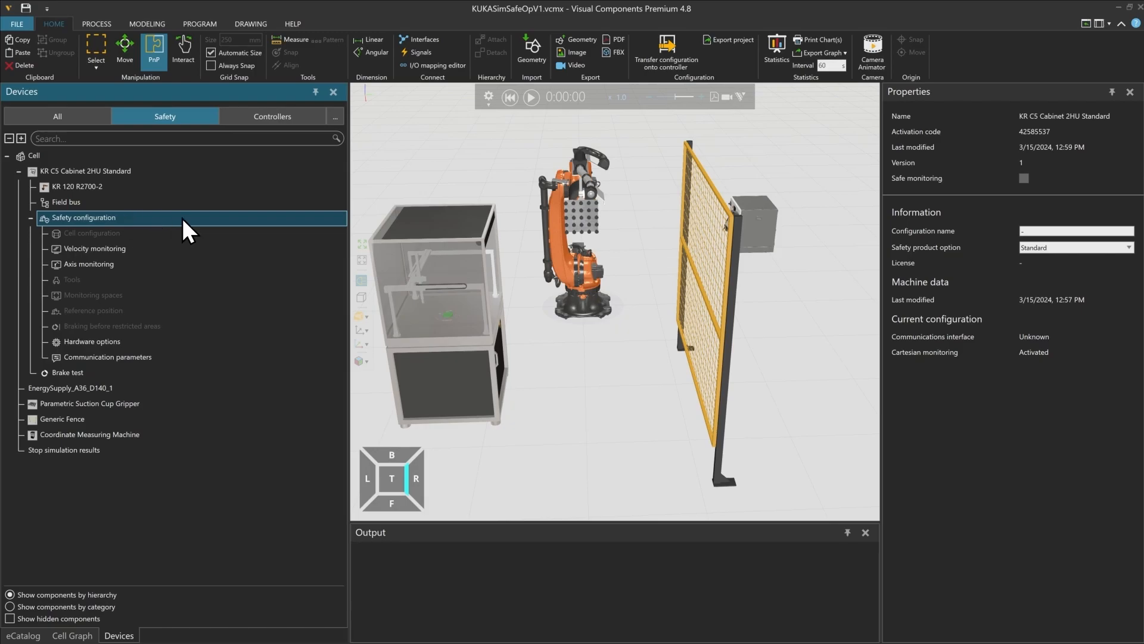
{"action": "left_click", "coordinate": [1043, 248]}
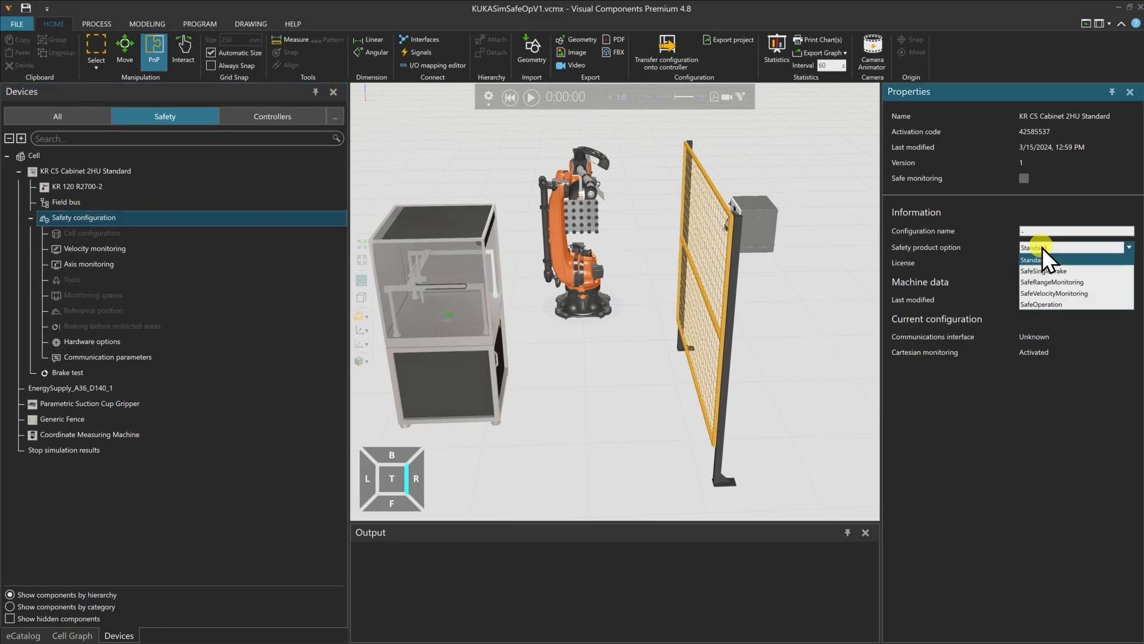
{"action": "left_click", "coordinate": [1048, 305]}
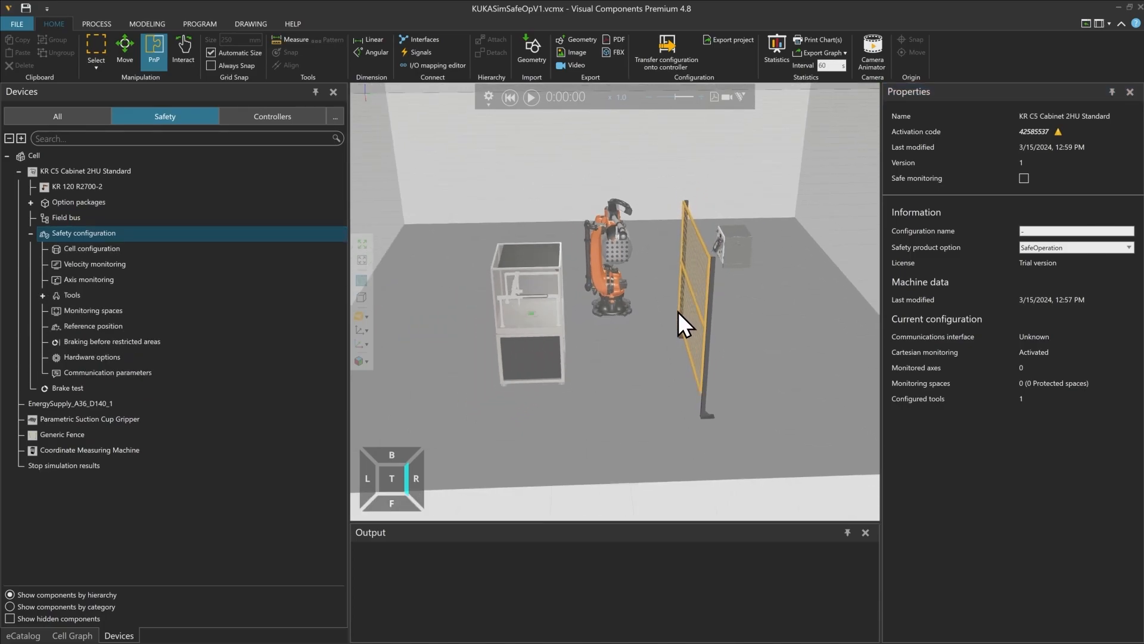
{"action": "scroll", "coordinate": [678, 312], "scroll_direction": "down", "scroll_amount": 5}
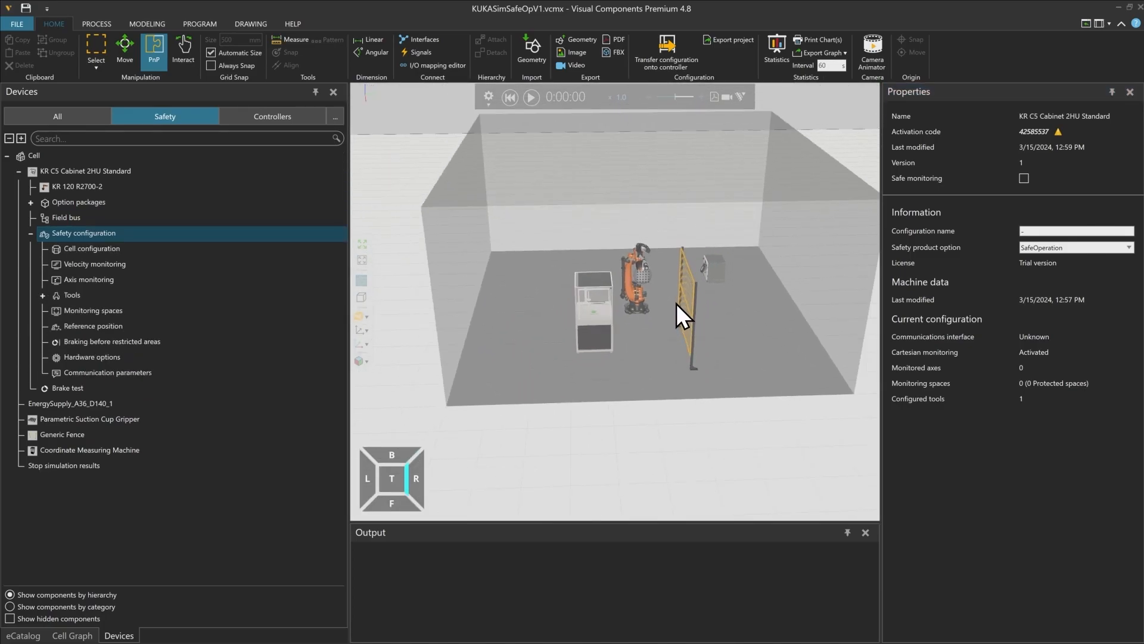
{"action": "left_click", "coordinate": [1025, 231]}
{"action": "left_click", "coordinate": [1024, 177]}
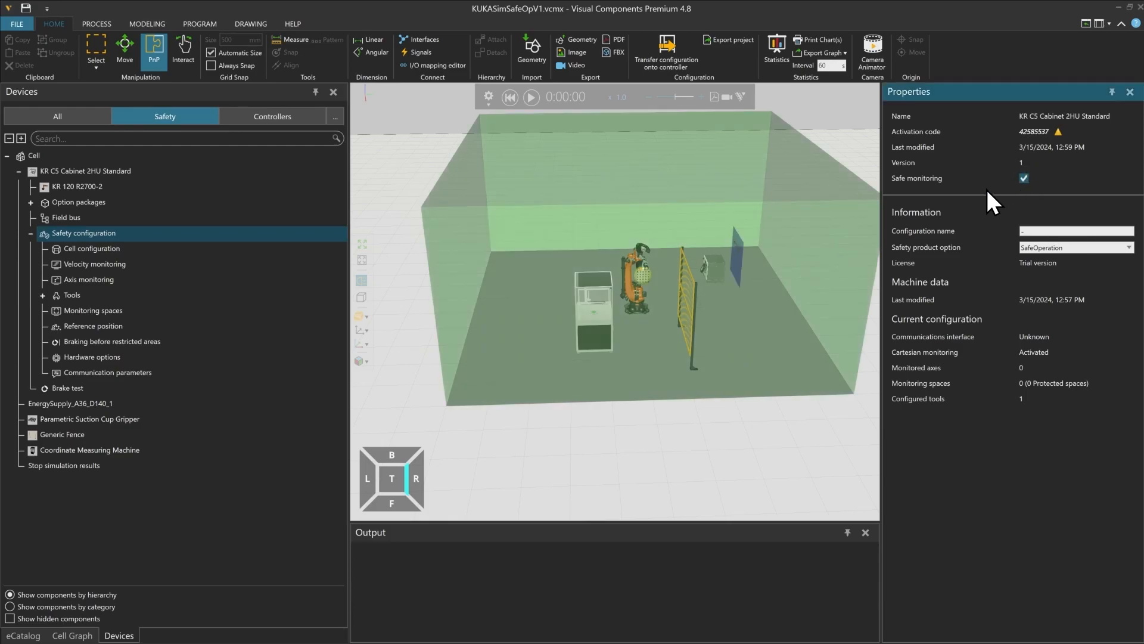
- Set the cell configuration's maximum Z height to 4000 mm
{"action": "middle_click_drag", "start_coordinate": [663, 257], "coordinate": [660, 255]}
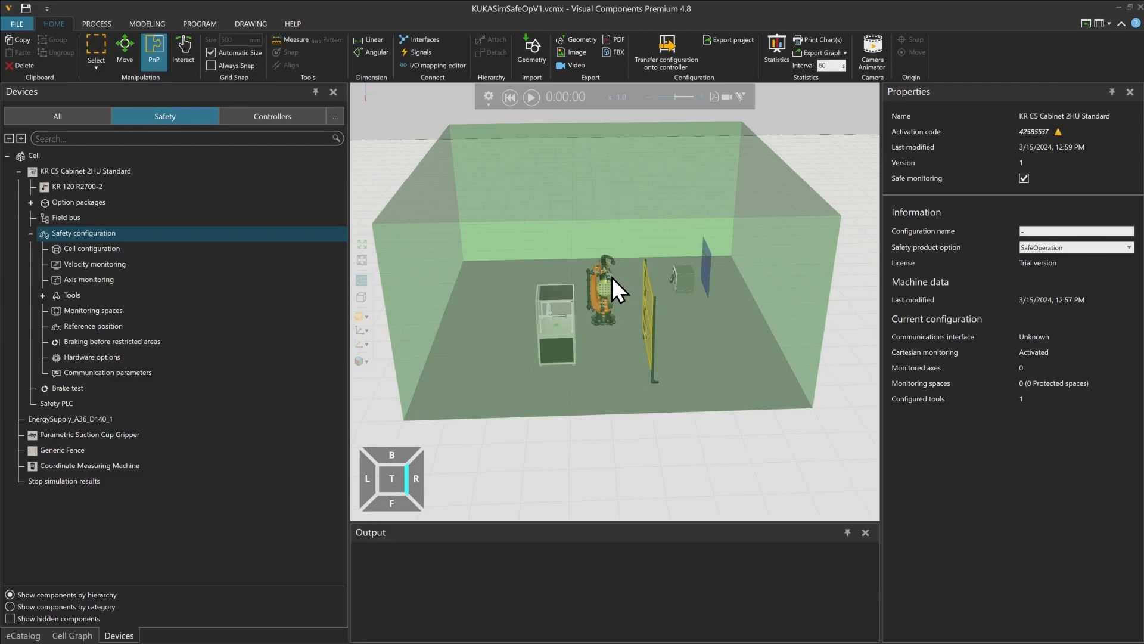
{"action": "left_click", "coordinate": [232, 249]}
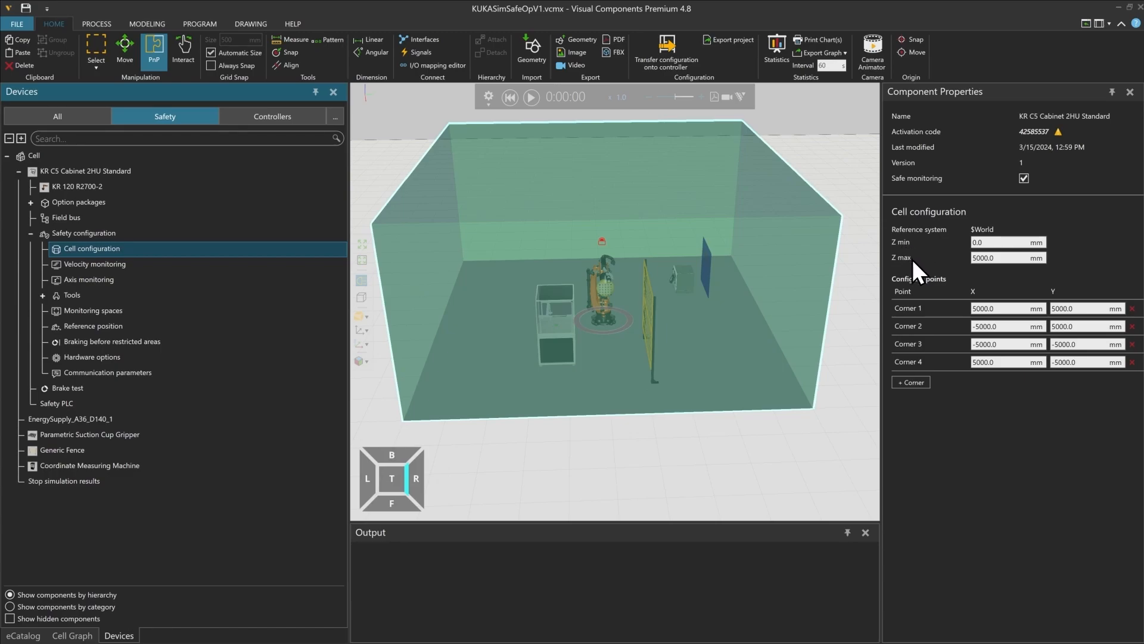
{"action": "left_click", "coordinate": [973, 258]}
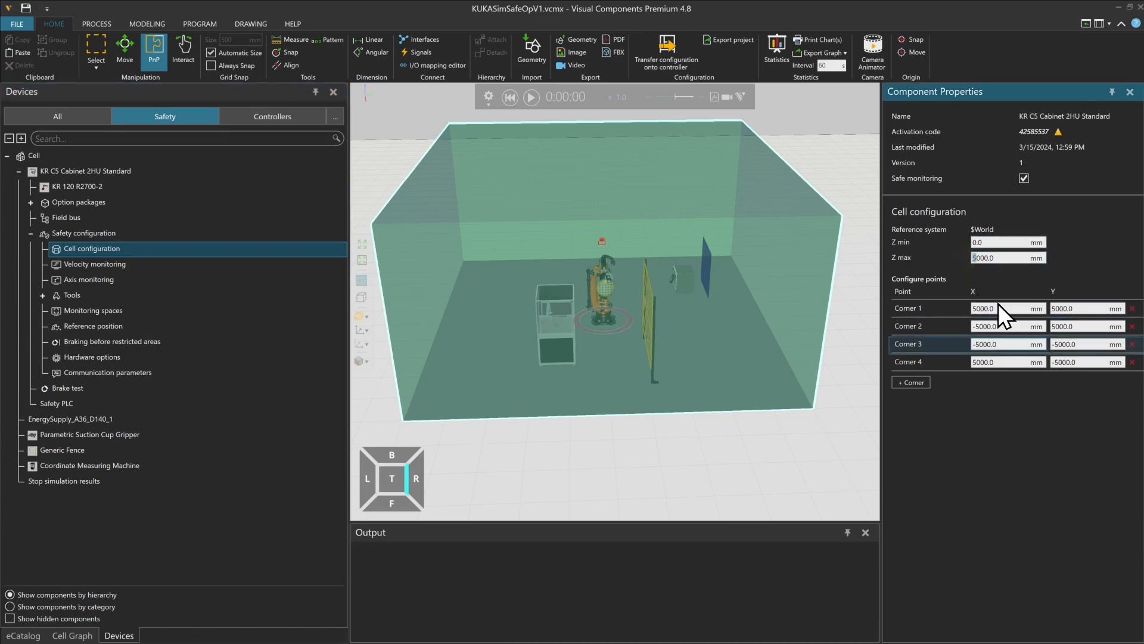
{"action": "key", "text": "Return"}
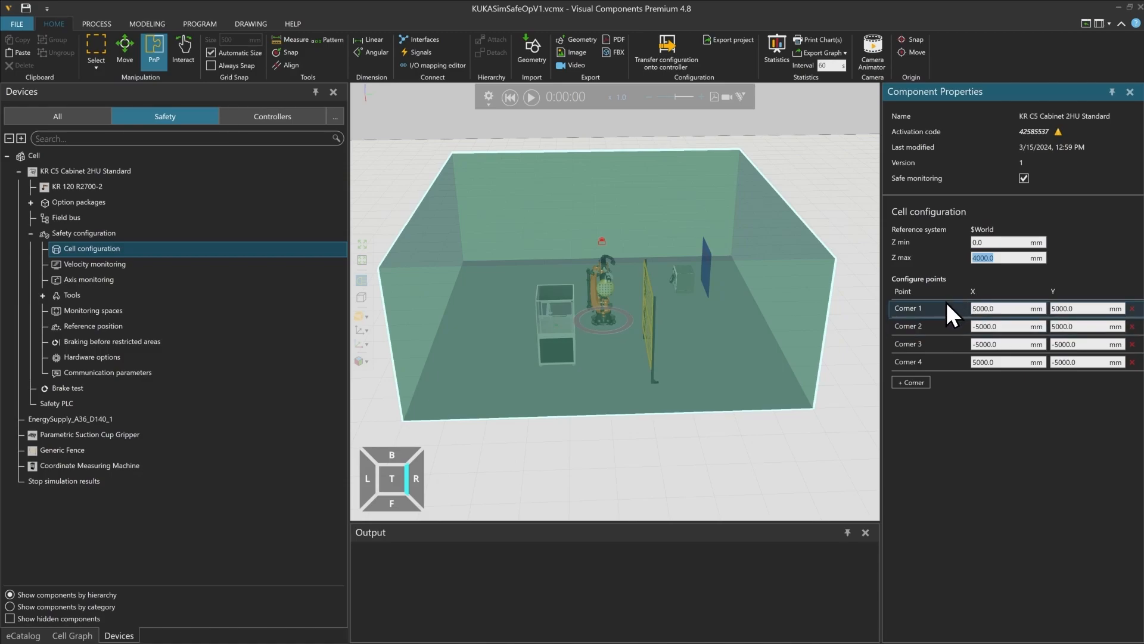
- Move Corner 1 of the monitored cell inward and set its coordinates to X 4300 mm, Y 2300 mm
{"action": "left_click", "coordinate": [126, 53]}
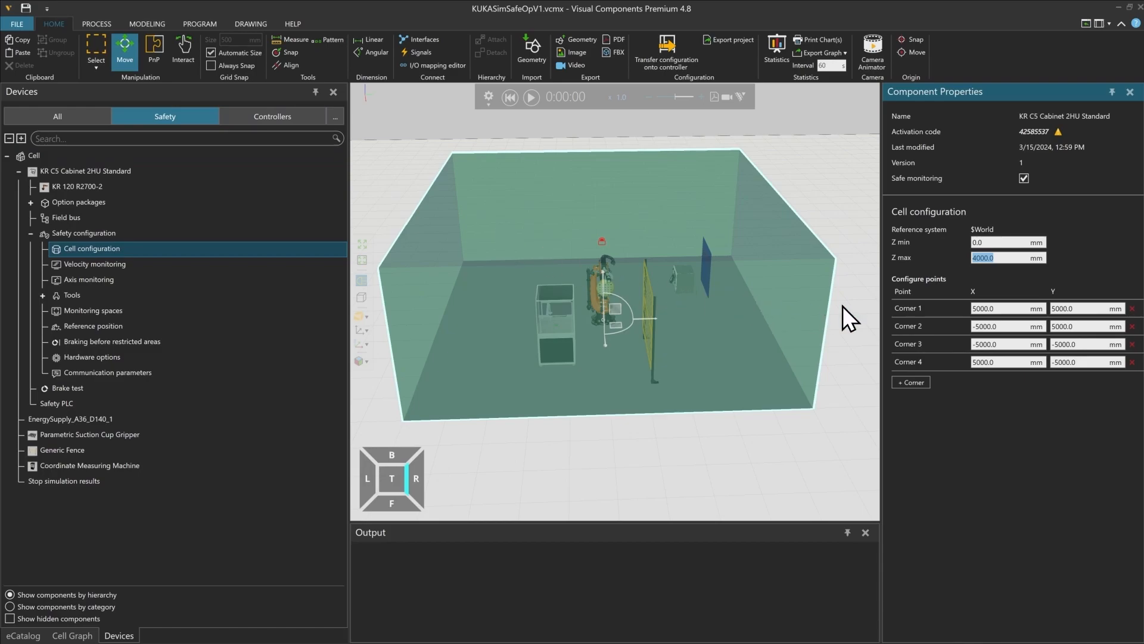
{"action": "left_click", "coordinate": [913, 310]}
{"action": "middle_click_drag", "start_coordinate": [818, 290], "coordinate": [806, 294]}
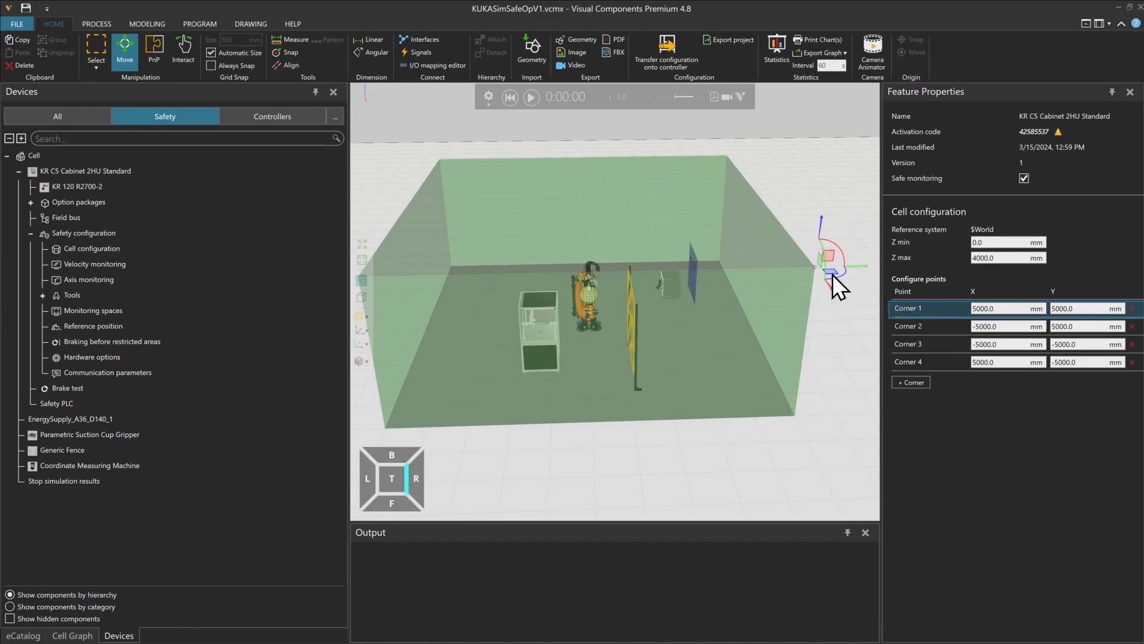
{"action": "left_click_drag", "start_coordinate": [836, 273], "coordinate": [707, 263]}
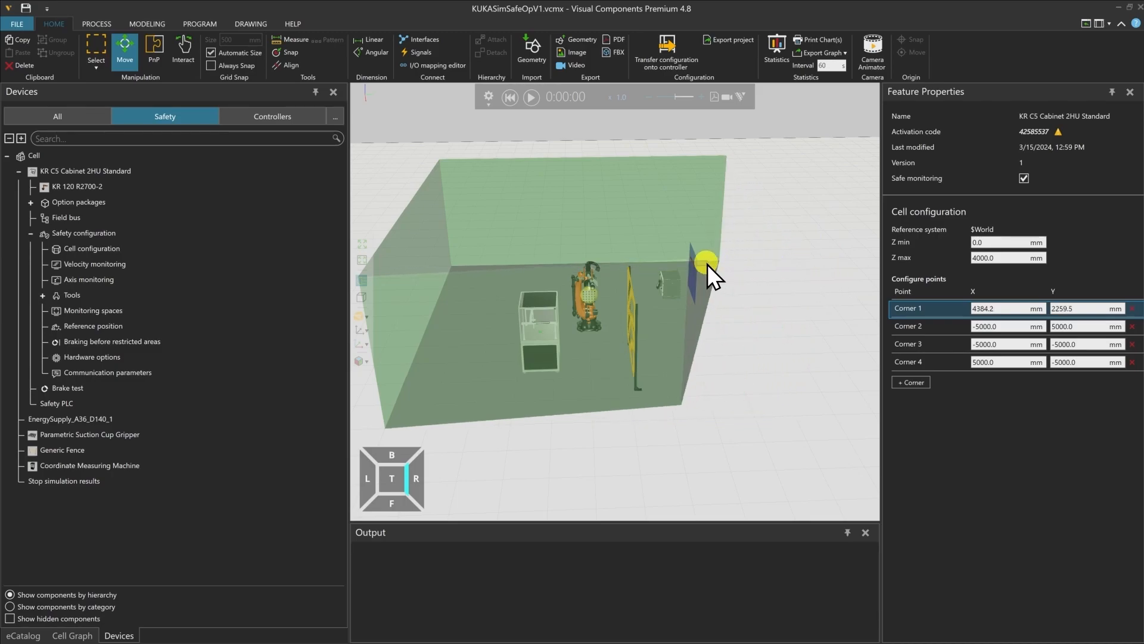
{"action": "left_click_drag", "start_coordinate": [1021, 310], "coordinate": [975, 313]}
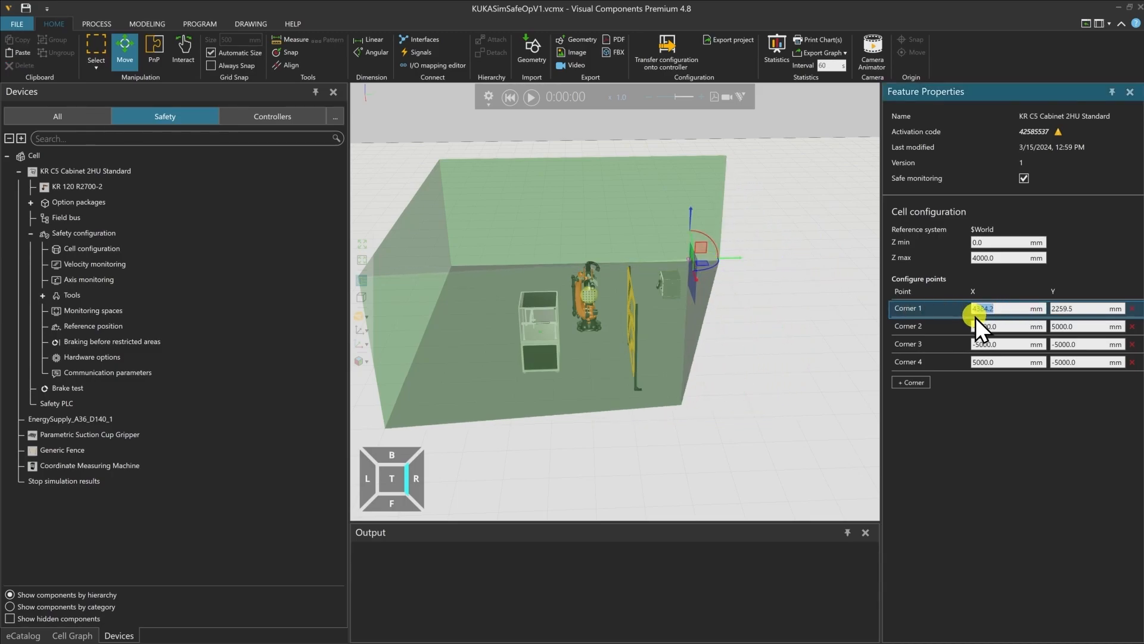
{"action": "type", "text": "4300"}
{"action": "left_click", "coordinate": [1073, 308]}
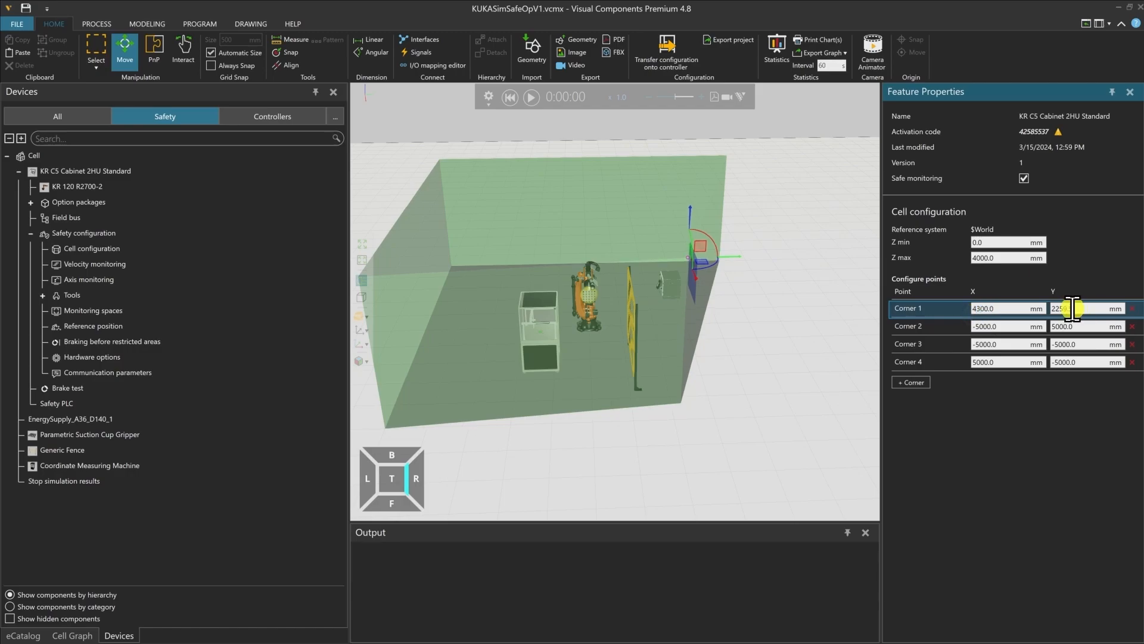
{"action": "type", "text": "2300"}
{"action": "key", "text": "Return"}
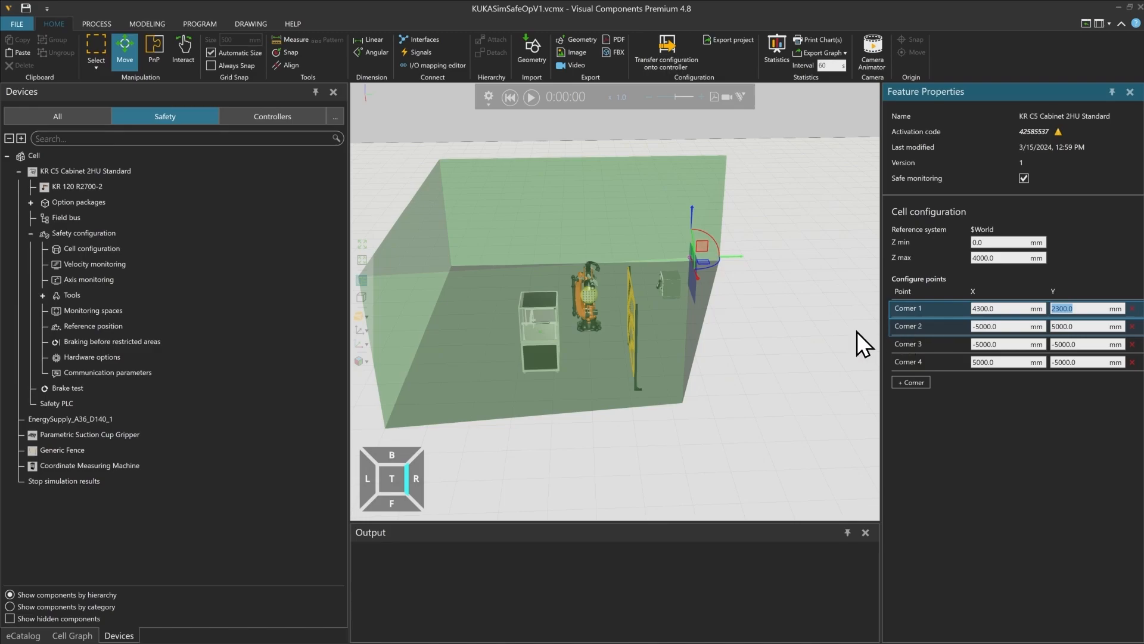
- Move Corner 2 of the monitored cell inward to about X -3198 mm, Y 1380 mm
{"action": "right_click_drag", "start_coordinate": [721, 294], "coordinate": [720, 298]}
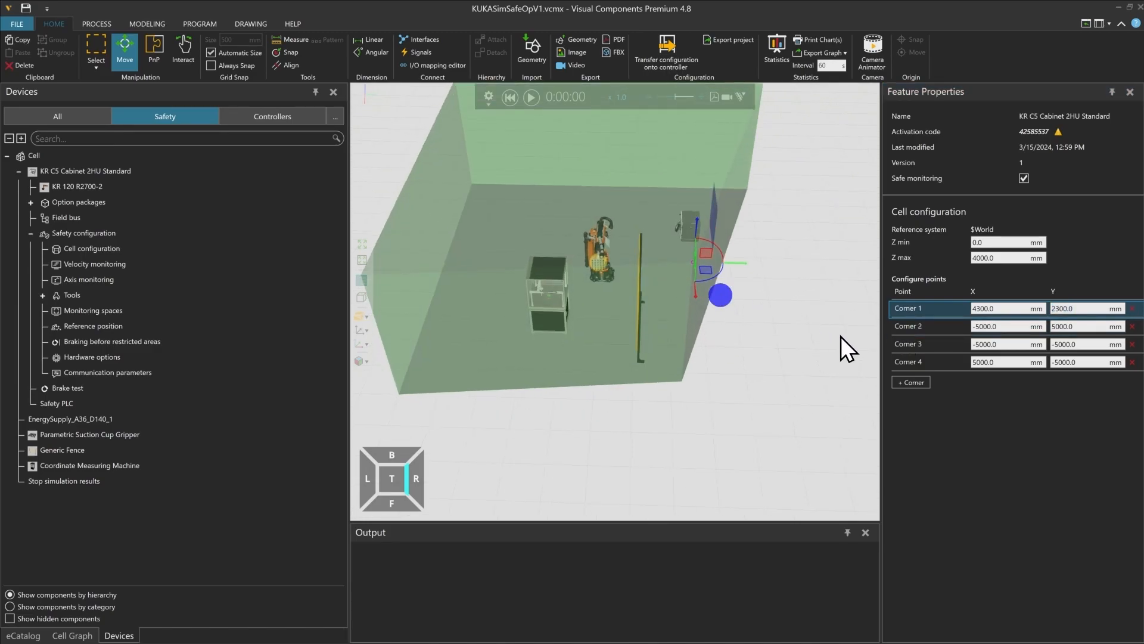
{"action": "left_click", "coordinate": [910, 326]}
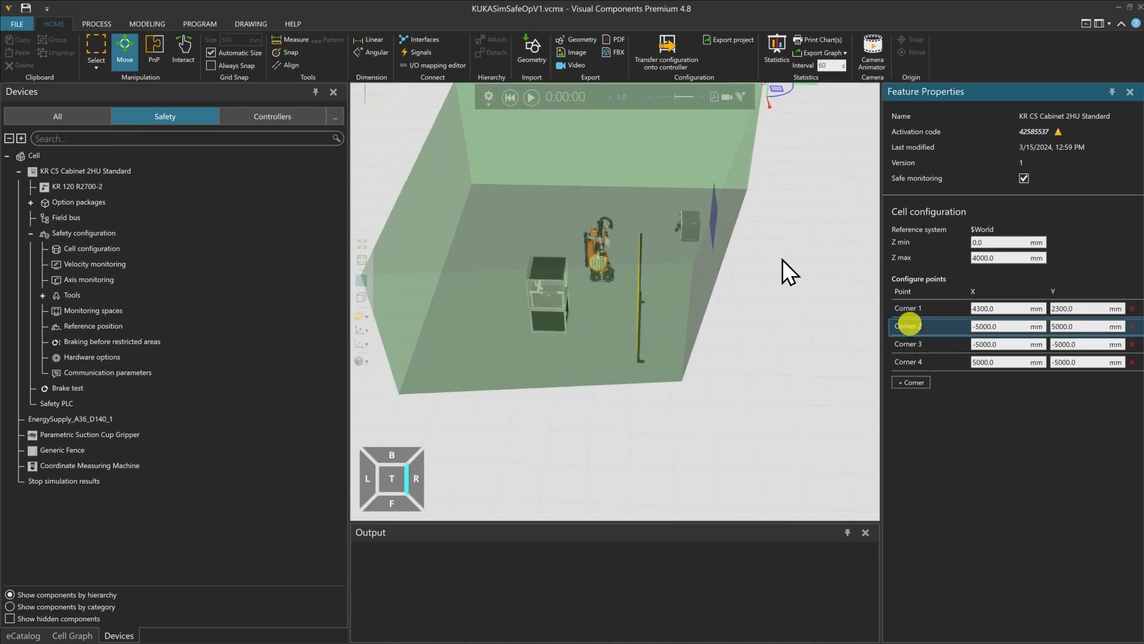
{"action": "middle_click_drag", "start_coordinate": [692, 227], "coordinate": [692, 295]}
{"action": "left_click_drag", "start_coordinate": [768, 194], "coordinate": [655, 227]}
- Move Corner 3 of the cell to about X -1710, Y -2411 mm and Corner 4 to about X 4318, Y -2831 mm
{"action": "left_click", "coordinate": [927, 345]}
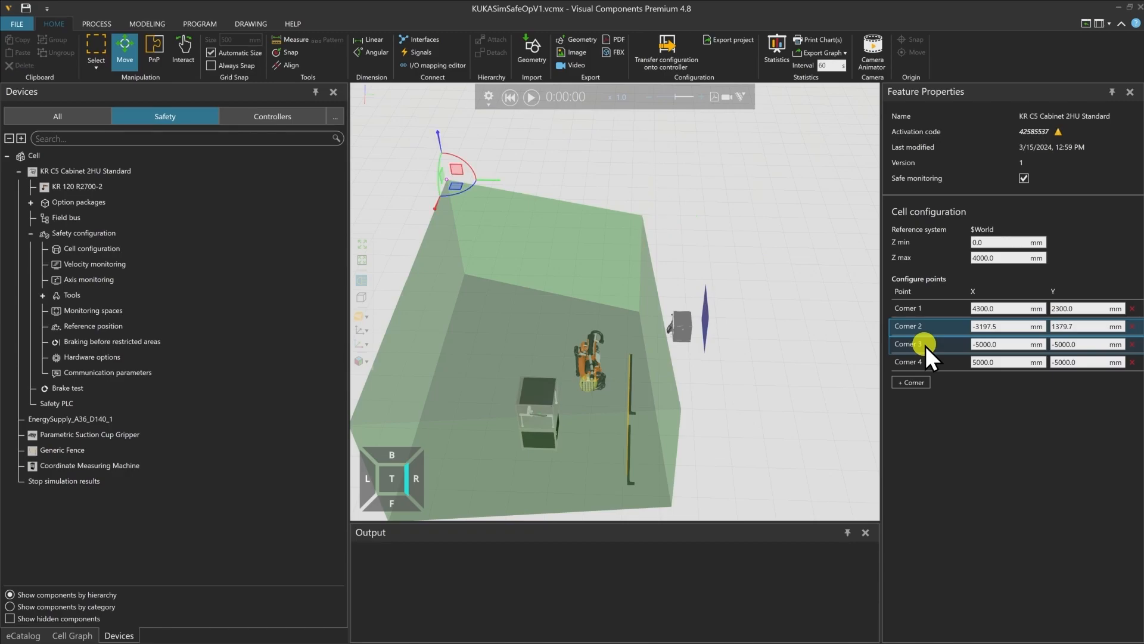
{"action": "left_click_drag", "start_coordinate": [452, 190], "coordinate": [517, 255]}
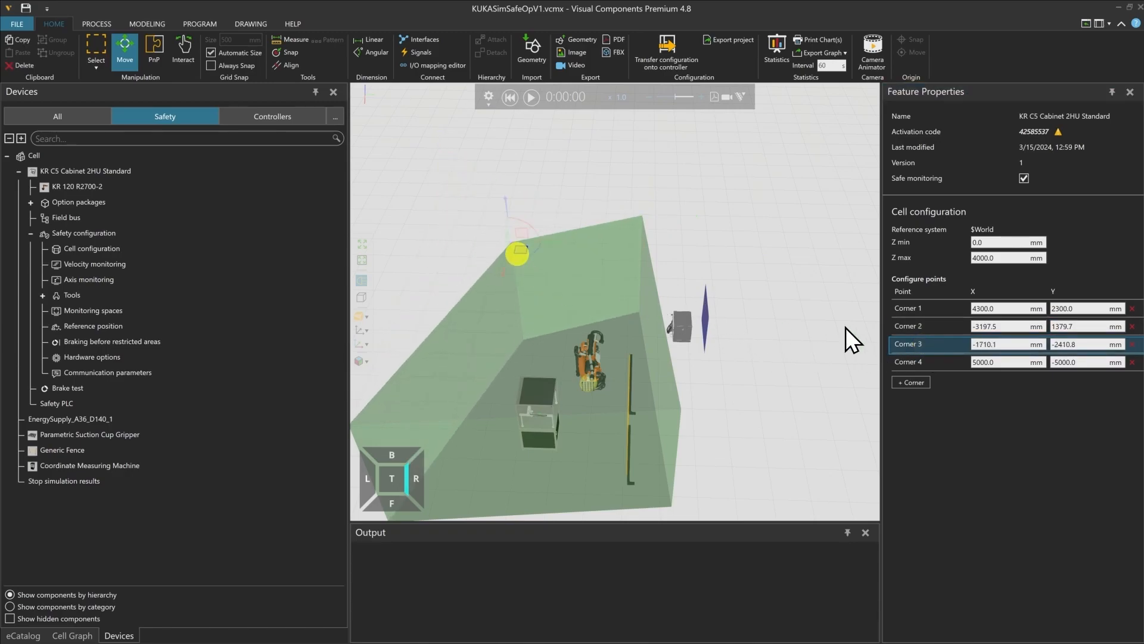
{"action": "left_click", "coordinate": [923, 361]}
{"action": "right_click_drag", "start_coordinate": [486, 416], "coordinate": [513, 367]}
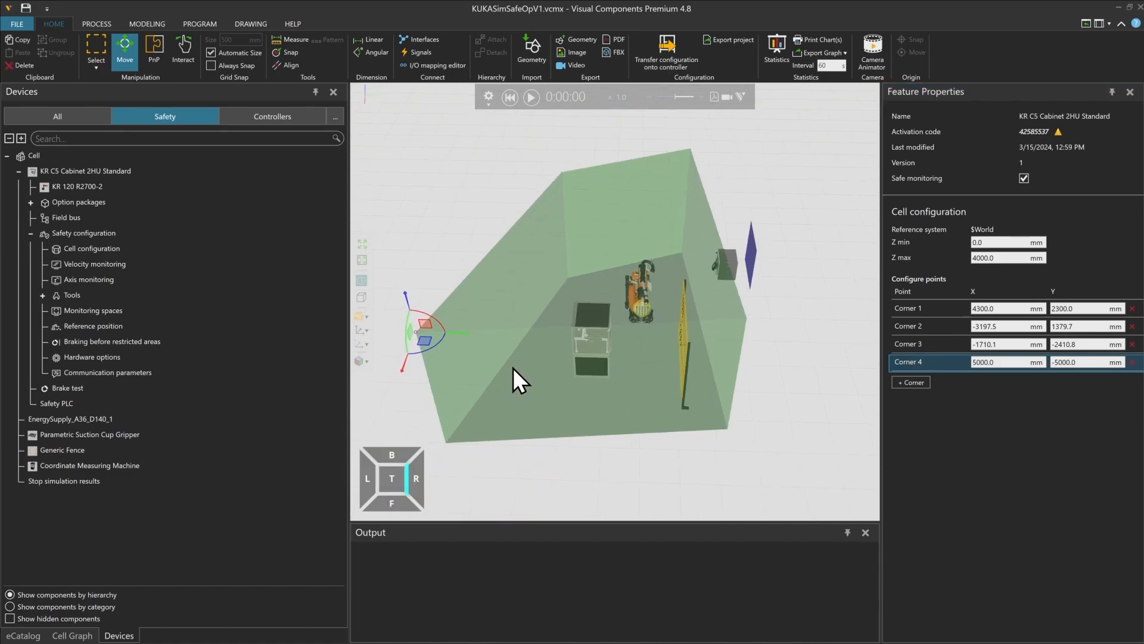
{"action": "left_click_drag", "start_coordinate": [428, 343], "coordinate": [530, 324]}
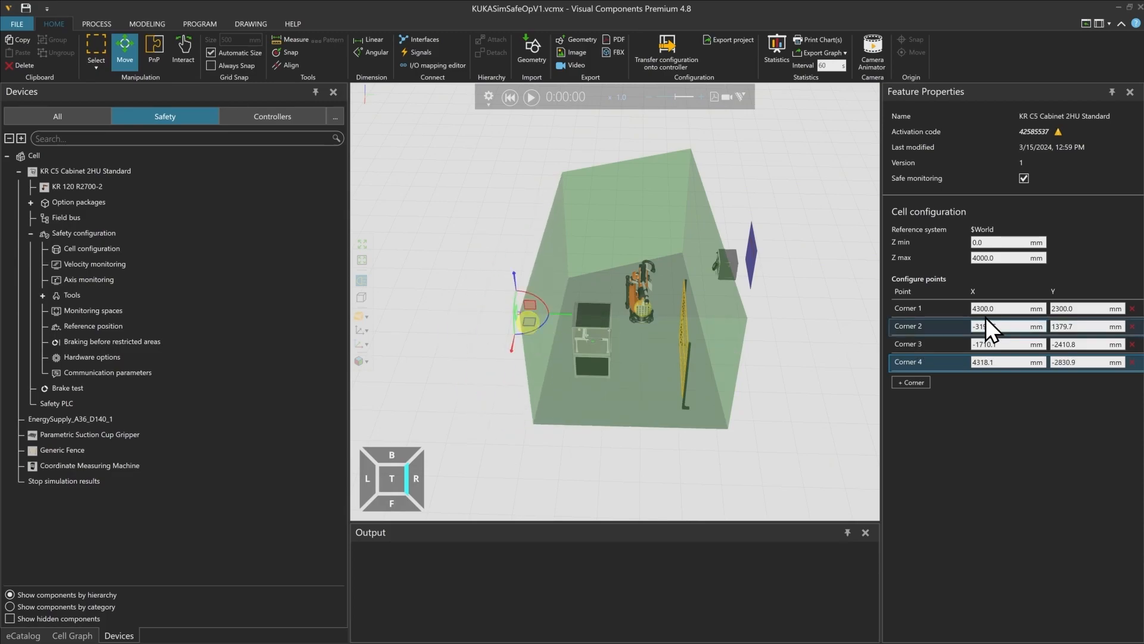
- Add a fifth cell corner at about X 5400 mm, Y -118 mm, and hide the cell configuration volume
{"action": "left_click", "coordinate": [911, 383]}
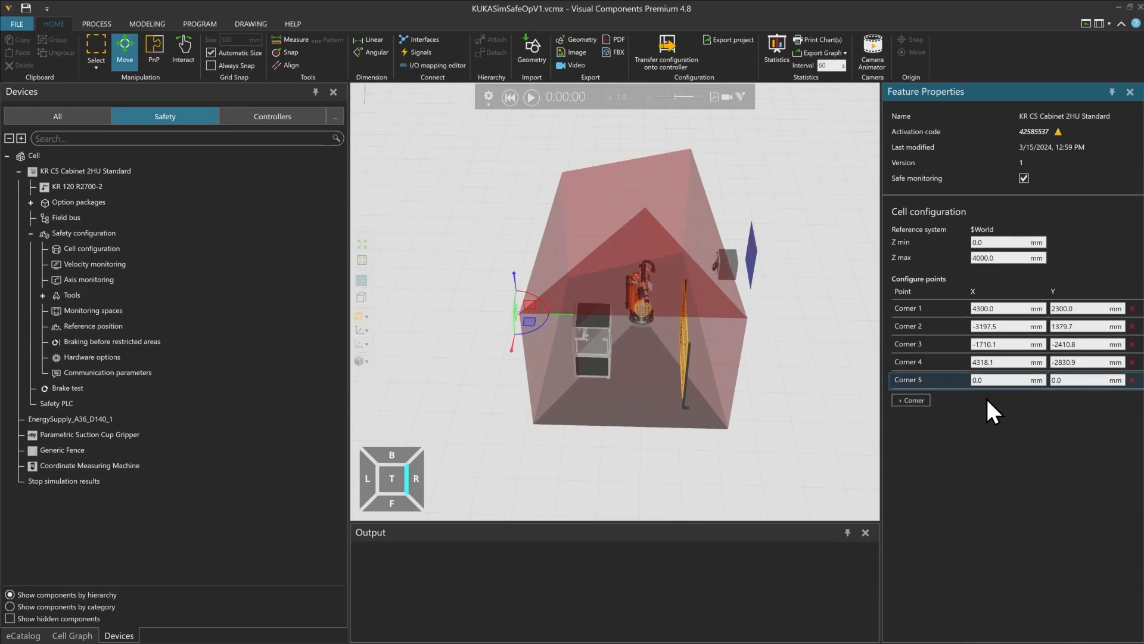
{"action": "left_click", "coordinate": [931, 383]}
{"action": "left_click", "coordinate": [658, 213]}
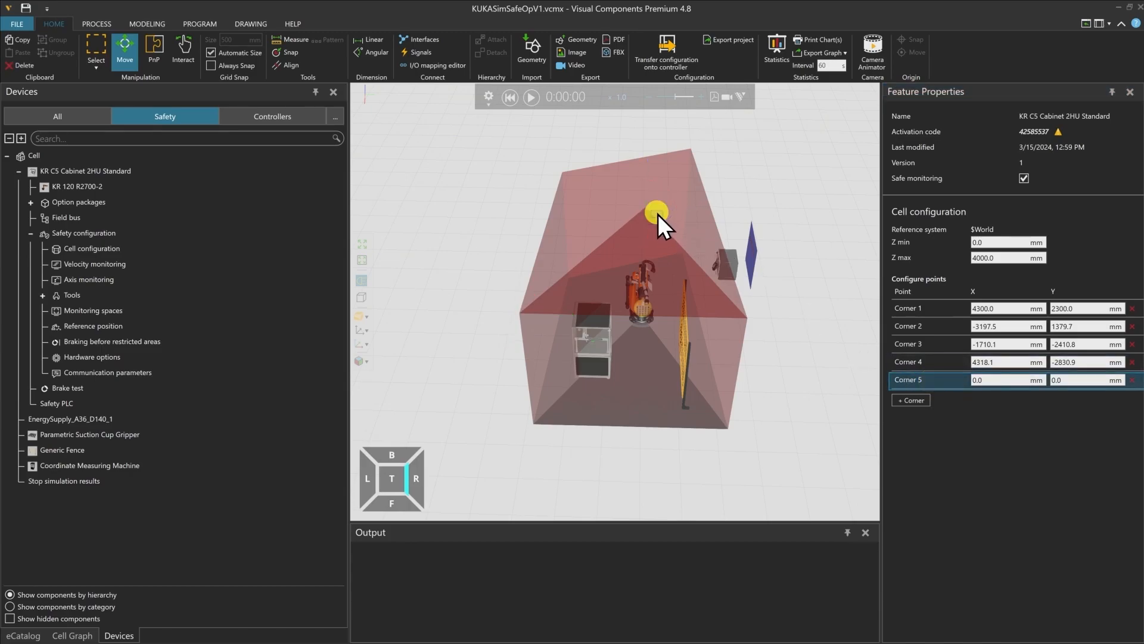
{"action": "left_click_drag", "start_coordinate": [656, 240], "coordinate": [656, 361]}
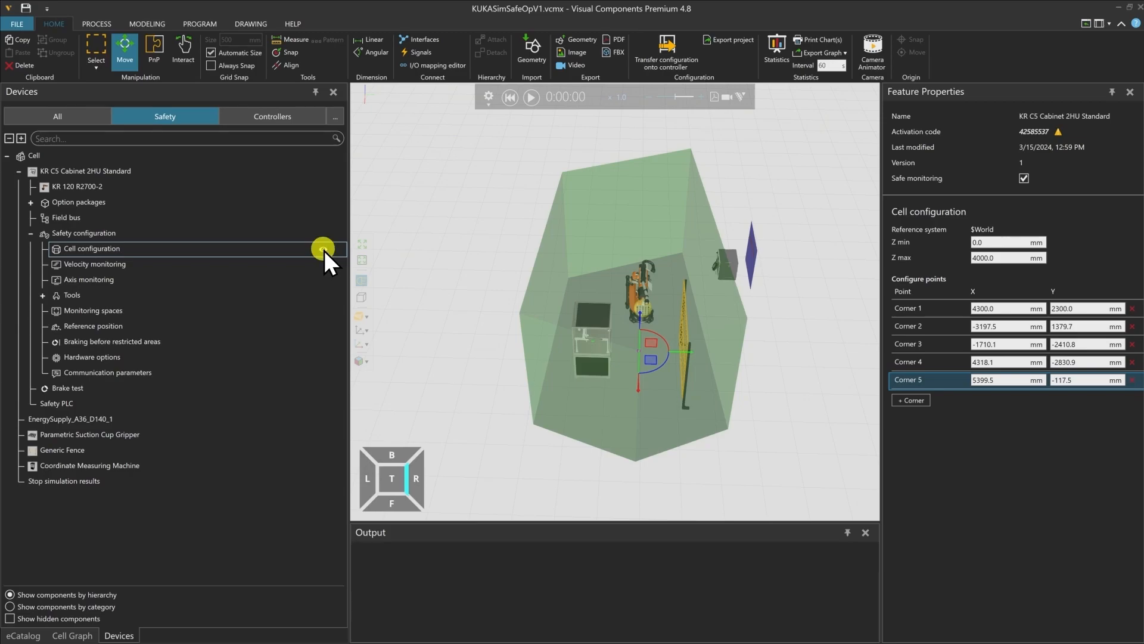
{"action": "left_click", "coordinate": [323, 249]}
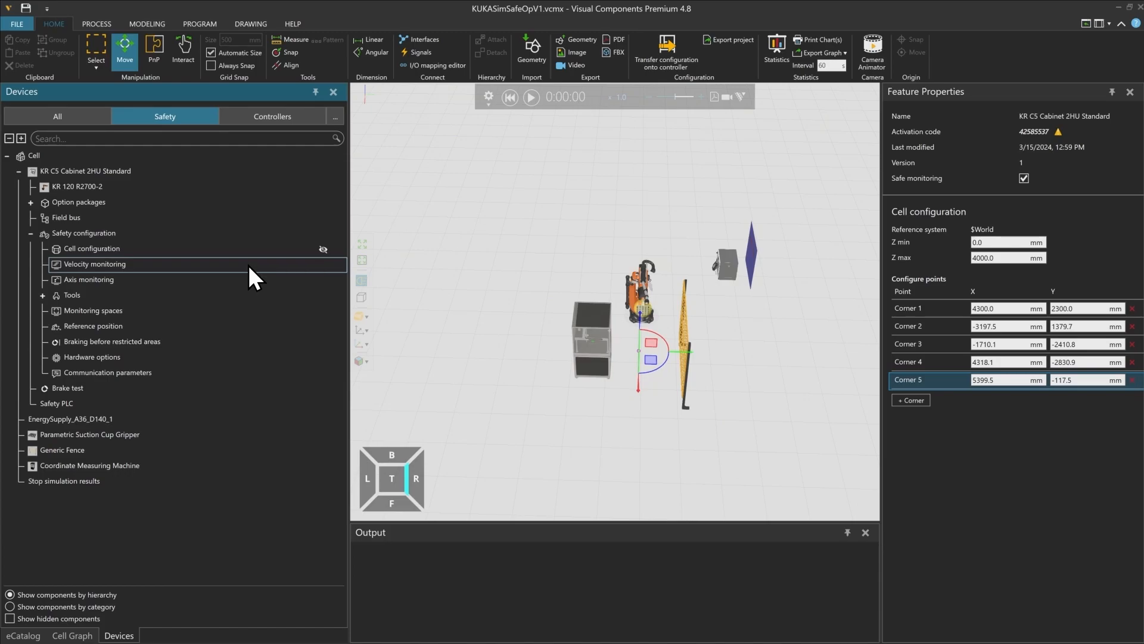
- Review the velocity monitoring limits and the axis monitoring settings, including the safe operational stop groups
{"action": "left_click", "coordinate": [249, 266]}
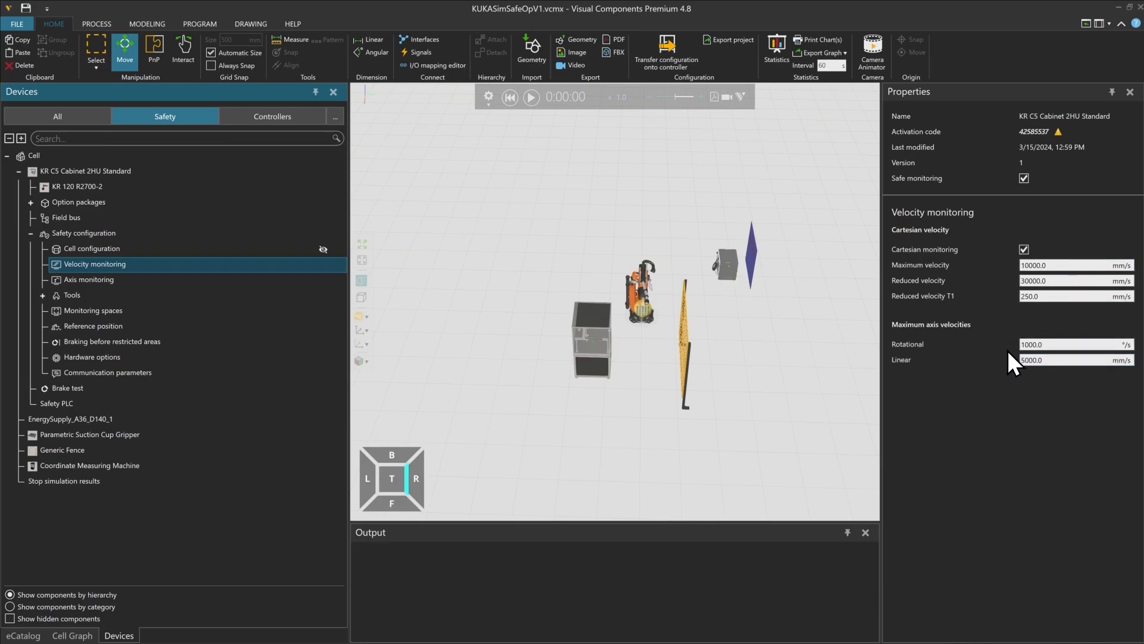
{"action": "left_click", "coordinate": [159, 278]}
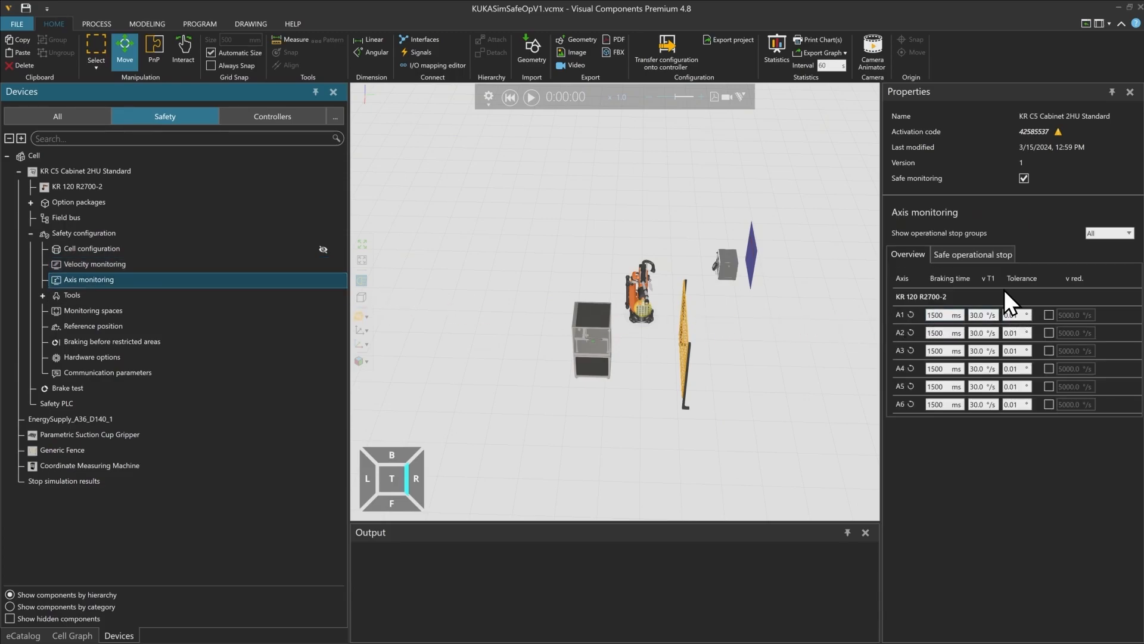
{"action": "left_click", "coordinate": [981, 253]}
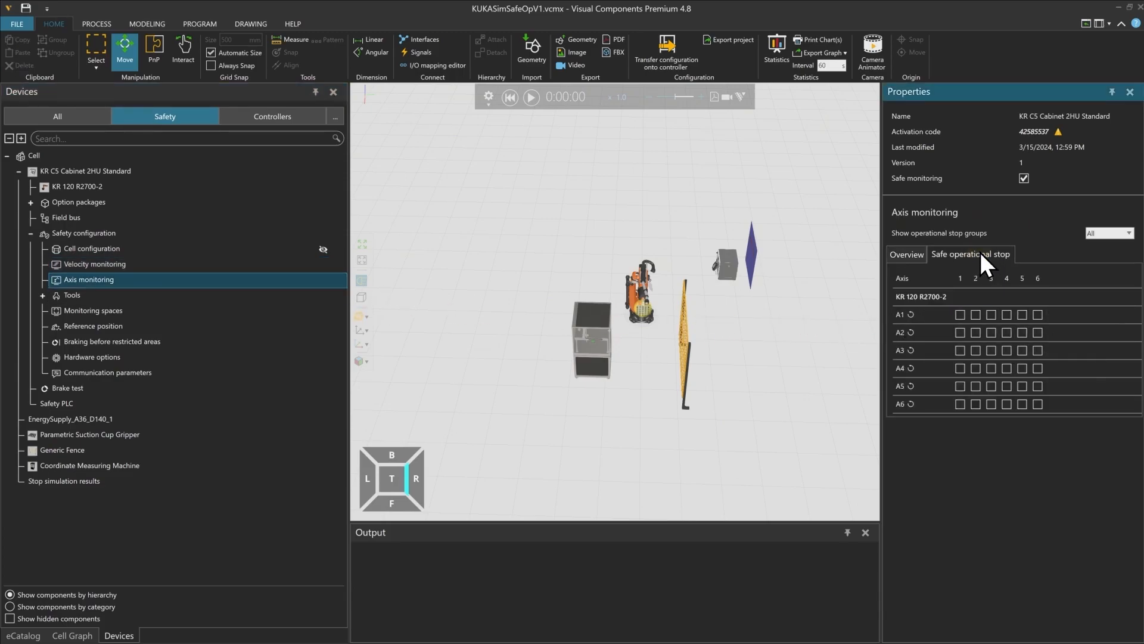
{"action": "left_click", "coordinate": [908, 252]}
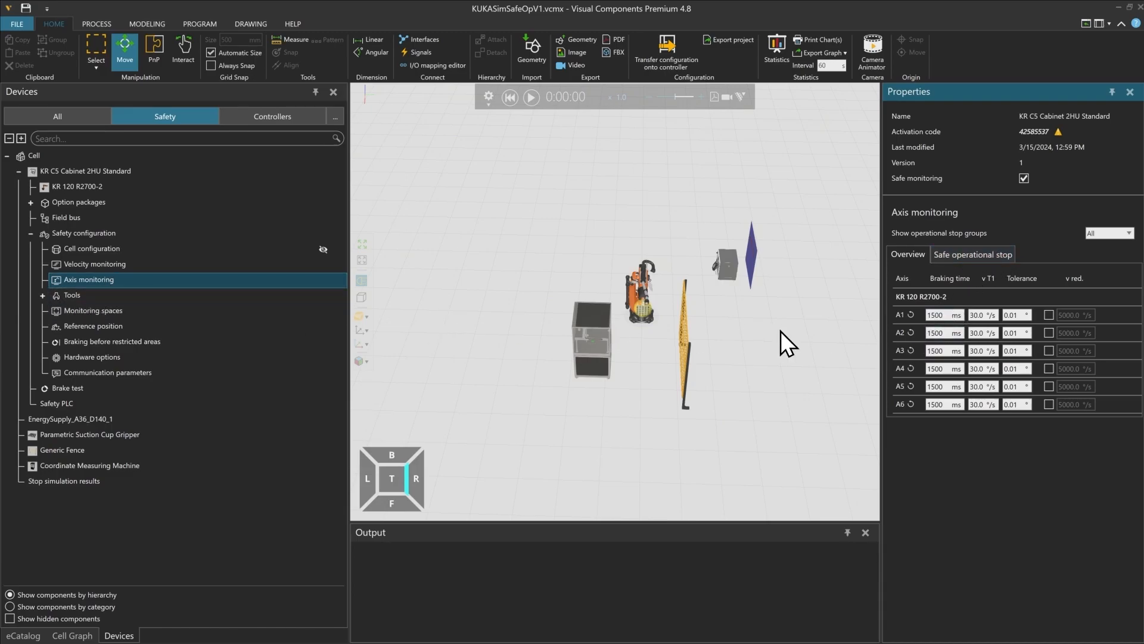
- Move the TCP of safety Tool 1 outward along the suction gripper to Z 135 mm
{"action": "scroll", "coordinate": [646, 302], "scroll_direction": "up", "scroll_amount": 6}
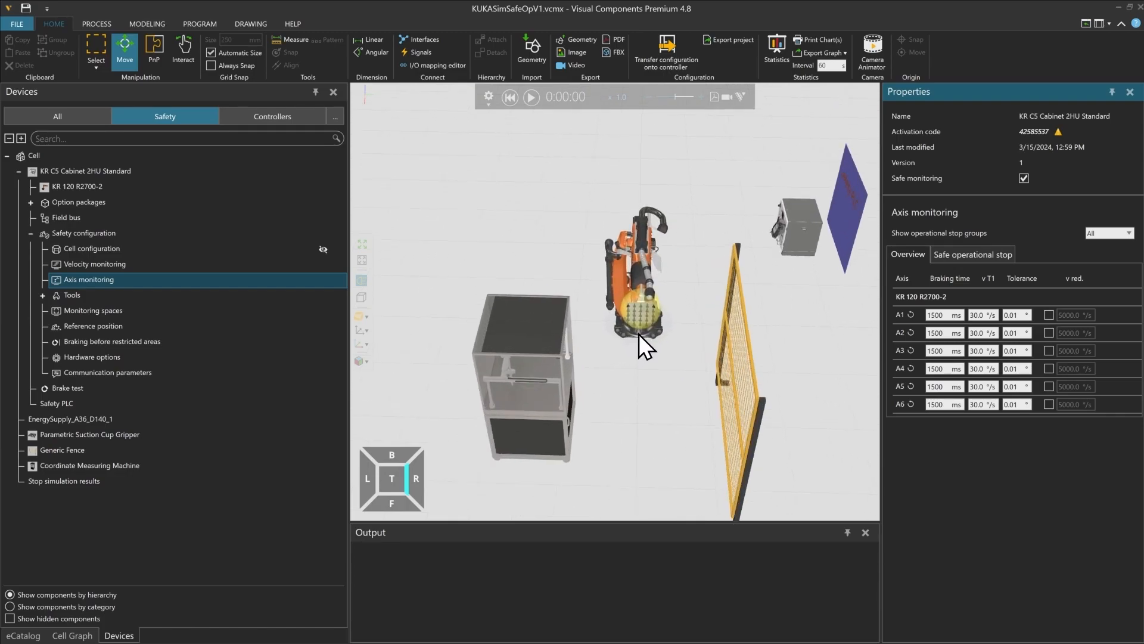
{"action": "left_click", "coordinate": [62, 294]}
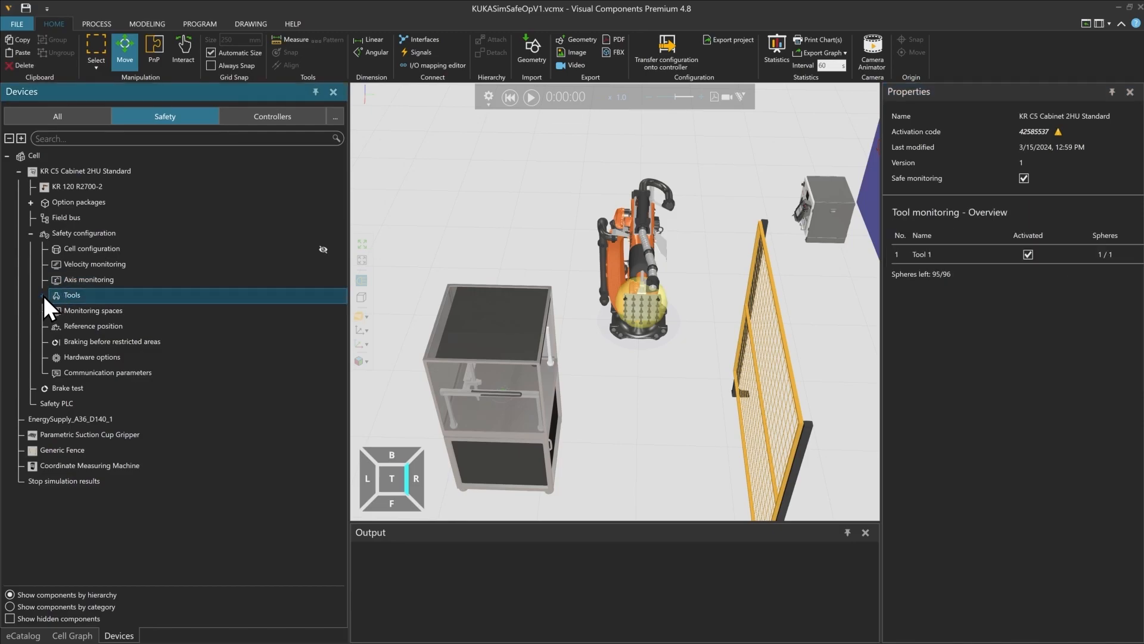
{"action": "left_click", "coordinate": [43, 296]}
{"action": "left_click", "coordinate": [87, 310]}
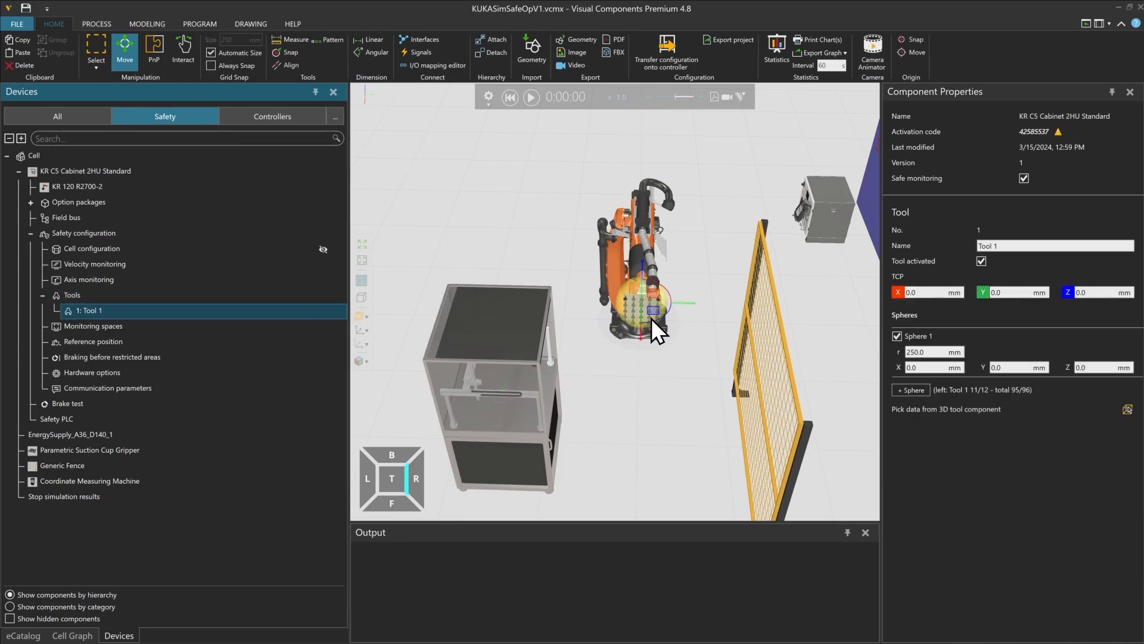
{"action": "scroll", "coordinate": [651, 318], "scroll_direction": "up", "scroll_amount": 5}
{"action": "scroll", "coordinate": [643, 292], "scroll_direction": "up", "scroll_amount": 5}
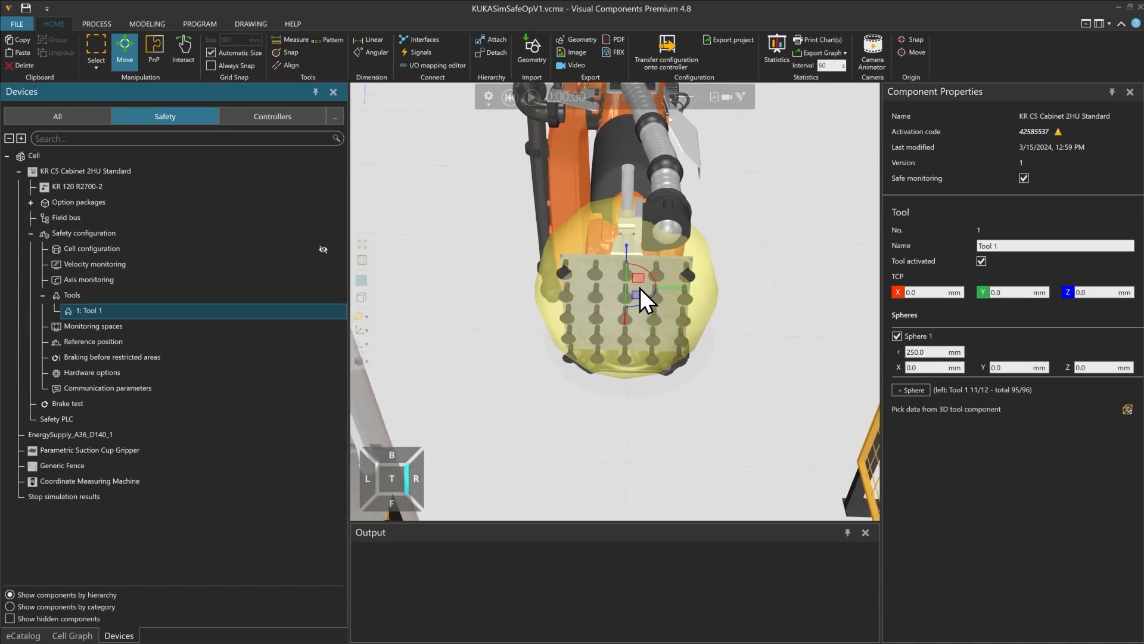
{"action": "right_click_drag", "start_coordinate": [609, 301], "coordinate": [607, 271]}
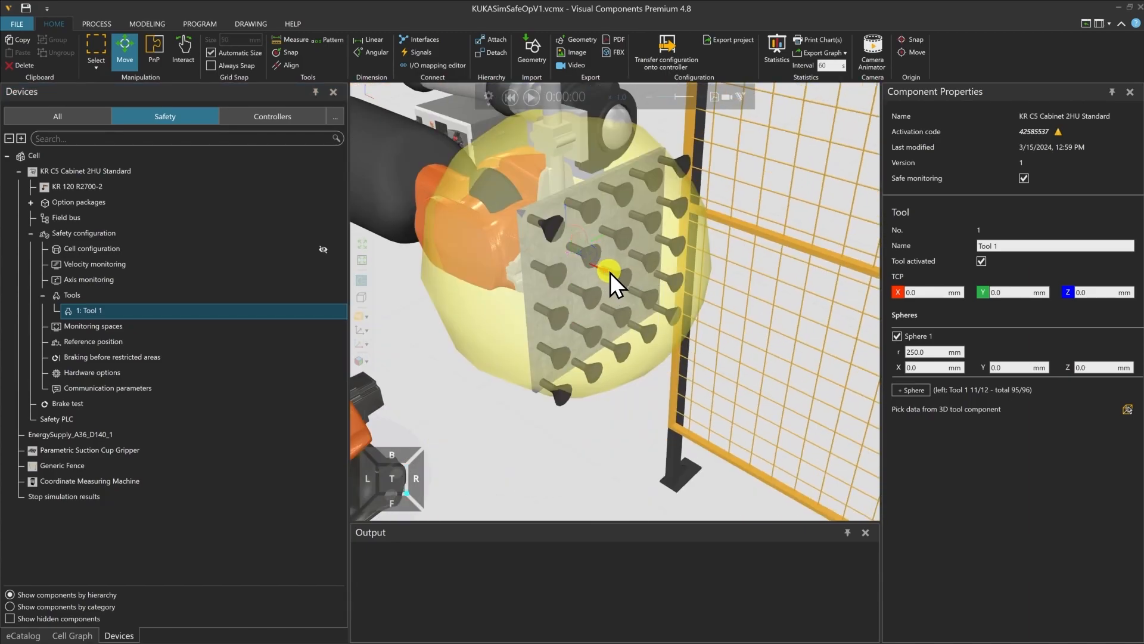
{"action": "left_click_drag", "start_coordinate": [624, 279], "coordinate": [667, 289]}
{"action": "right_click_drag", "start_coordinate": [629, 285], "coordinate": [626, 285]}
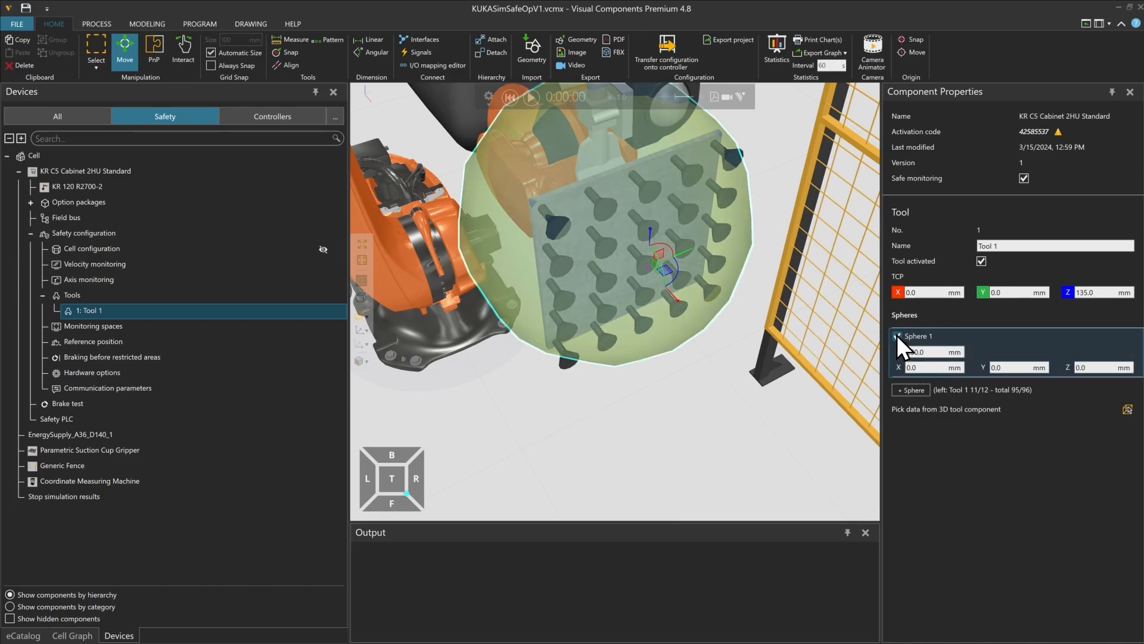
- Activate Sphere 1 of safety Tool 1 and set its radius to 100 mm
{"action": "left_click", "coordinate": [904, 348]}
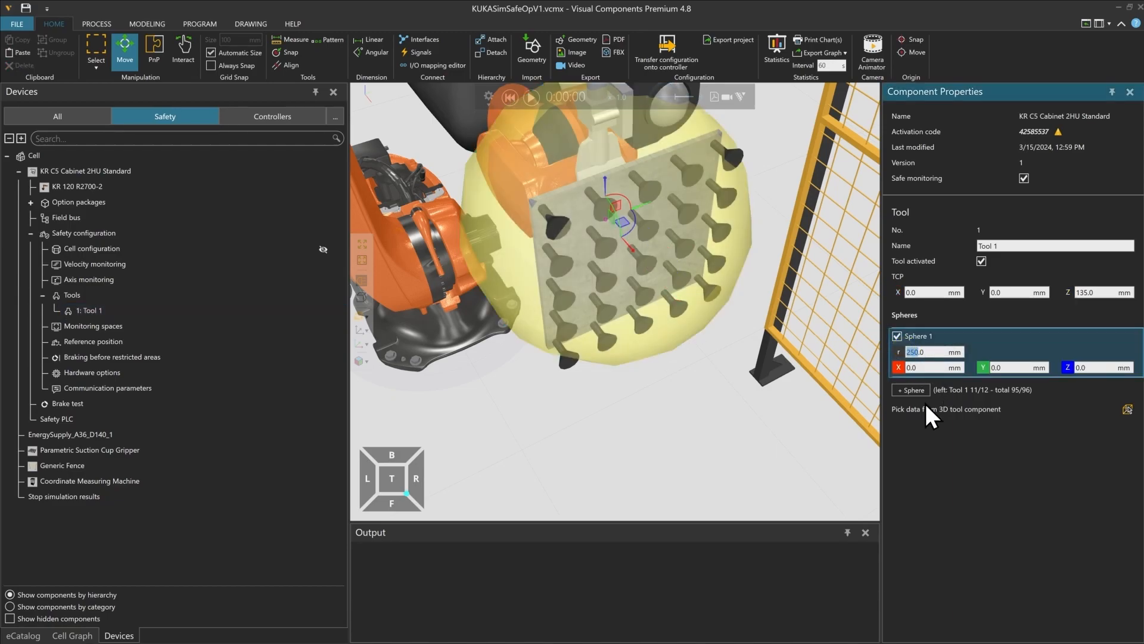
{"action": "type", "text": "0"}
{"action": "key", "text": "Return"}
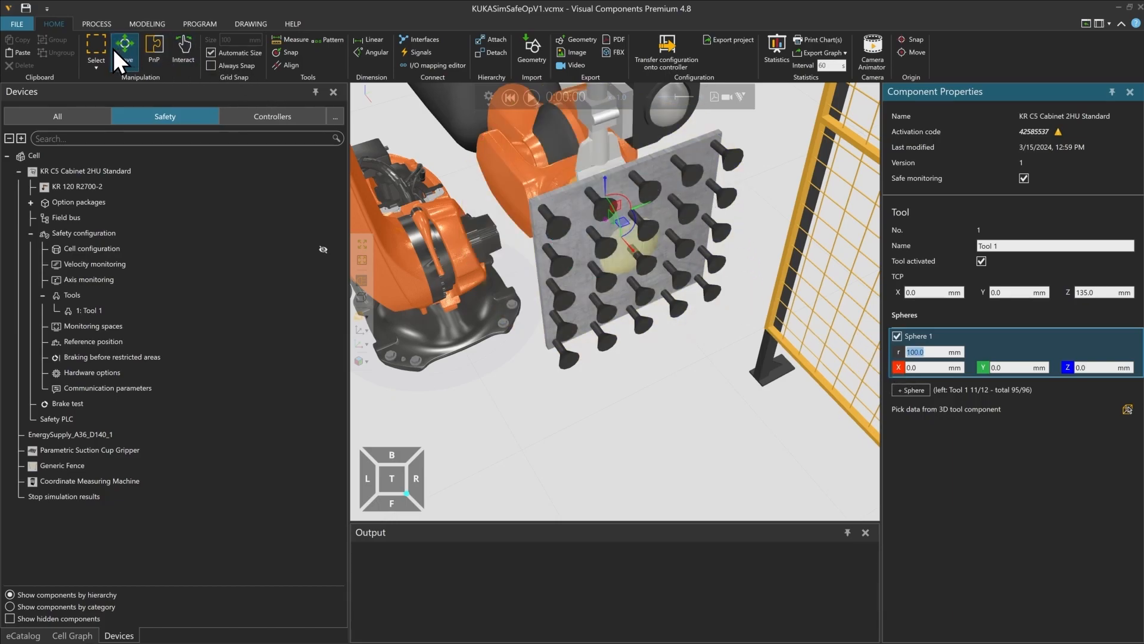
- Snap Sphere 1 to the gripper plate's upper corner on the negative Y side, and shift it inward to about X -101, Y -109, Z 80 mm
{"action": "left_click", "coordinate": [284, 53]}
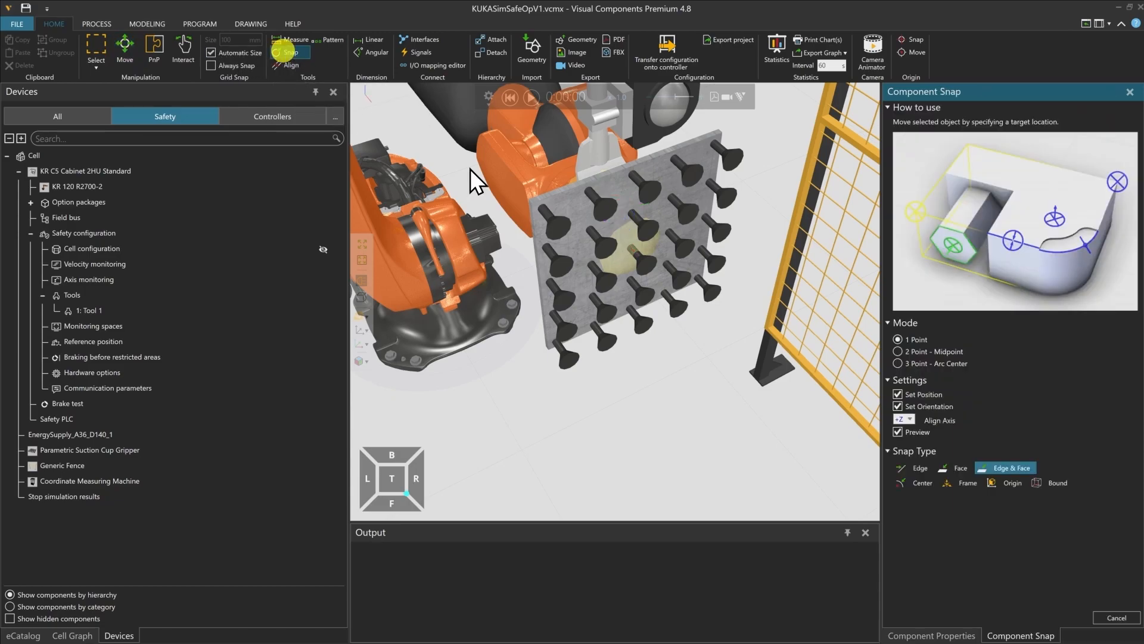
{"action": "left_click", "coordinate": [535, 205]}
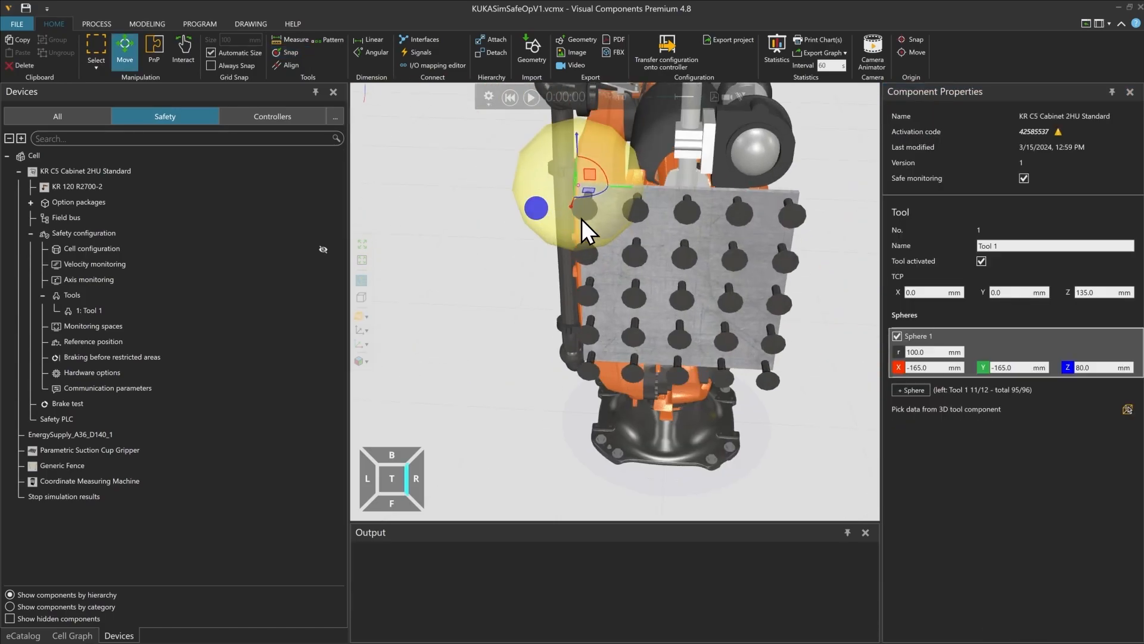
{"action": "right_click_drag", "start_coordinate": [686, 221], "coordinate": [667, 211]}
{"action": "left_click_drag", "start_coordinate": [547, 138], "coordinate": [583, 181]}
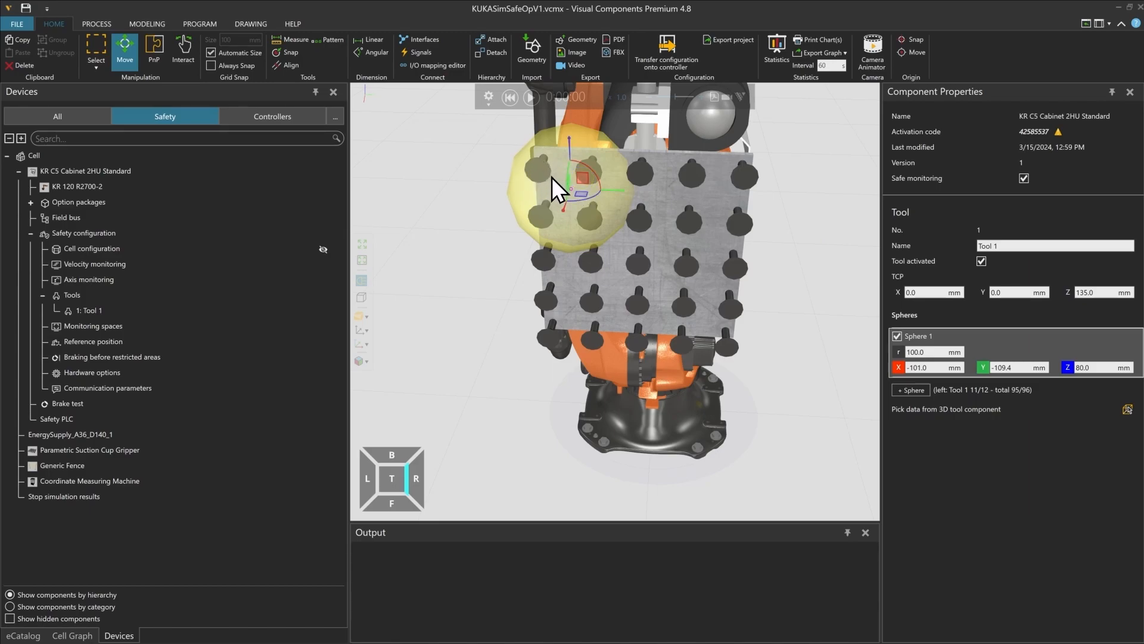
- Add Sphere 2 to safety Tool 1, activate it and set its radius to 100 mm
{"action": "left_click", "coordinate": [920, 390]}
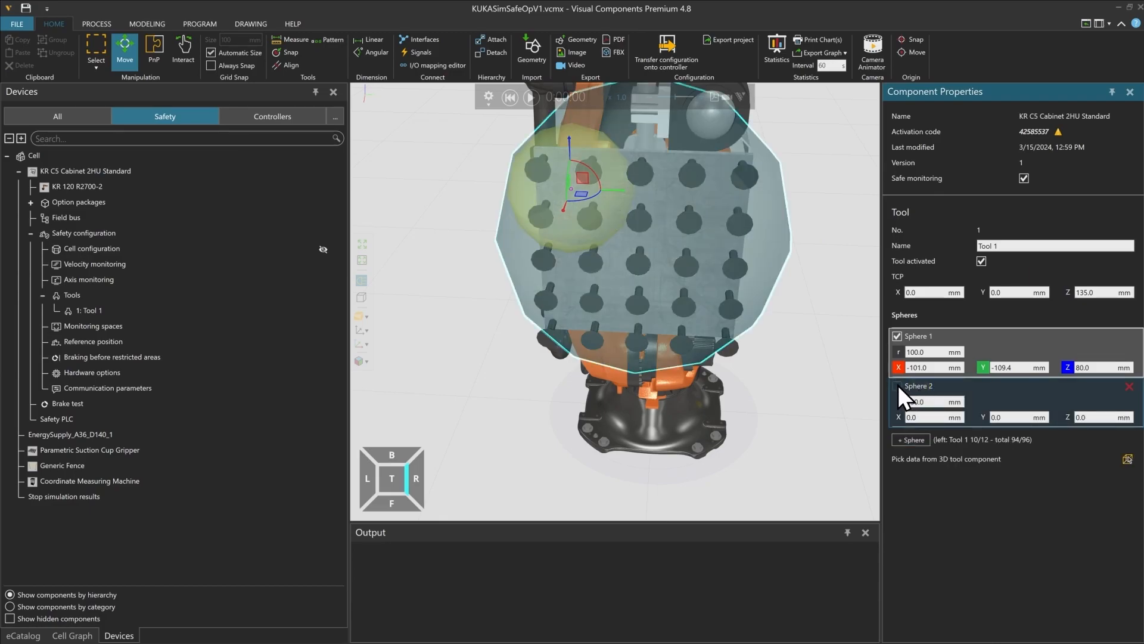
{"action": "left_click", "coordinate": [898, 385]}
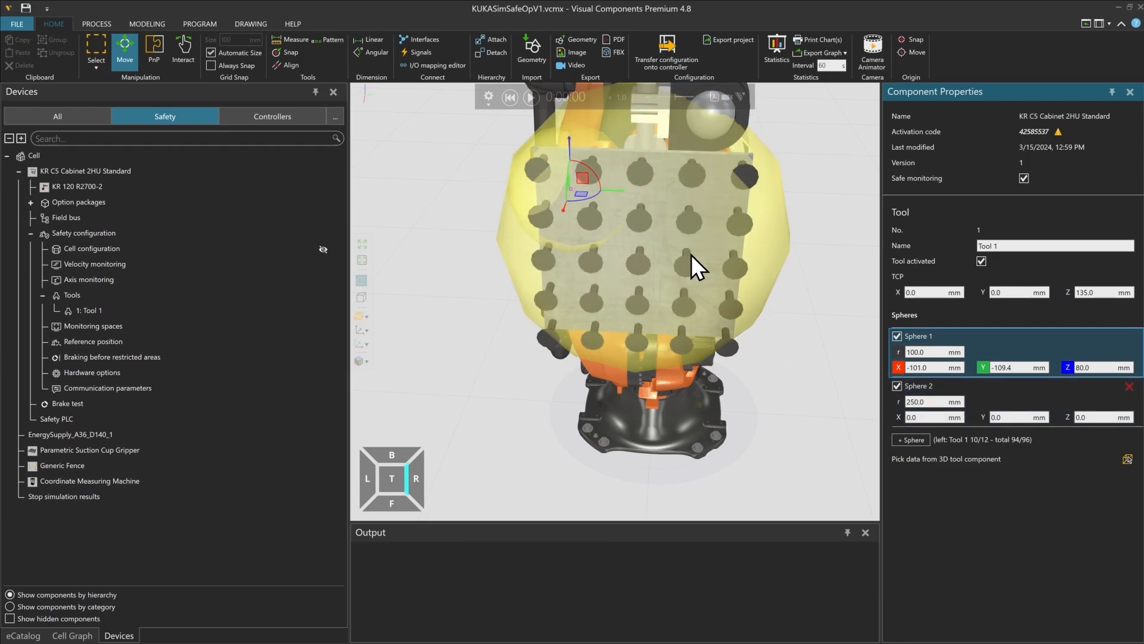
{"action": "left_click", "coordinate": [903, 404]}
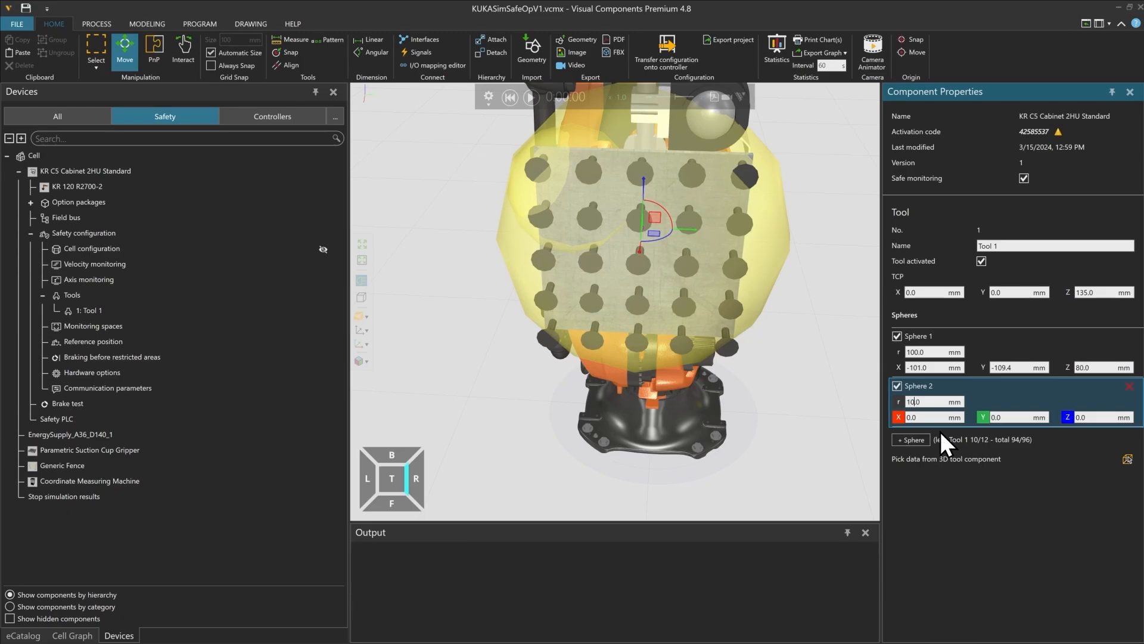
{"action": "type", "text": "100"}
{"action": "key", "text": "Return"}
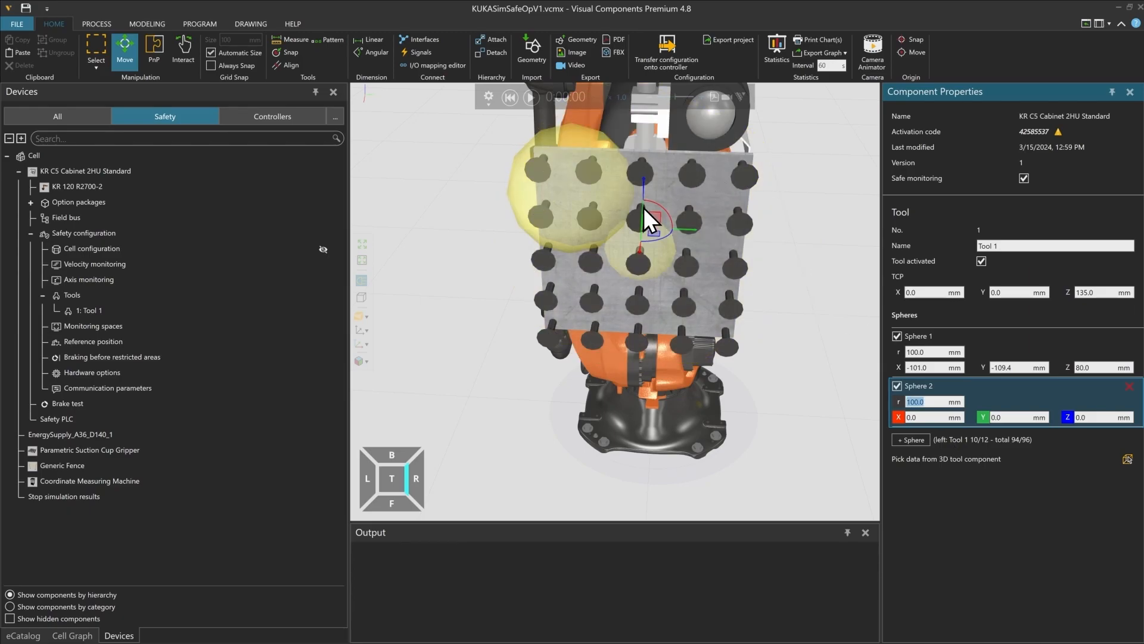
- Snap Sphere 2 to the gripper plate's other upper corner and shift it inward to about X -104, Y 114, Z 80 mm
{"action": "left_click", "coordinate": [284, 53]}
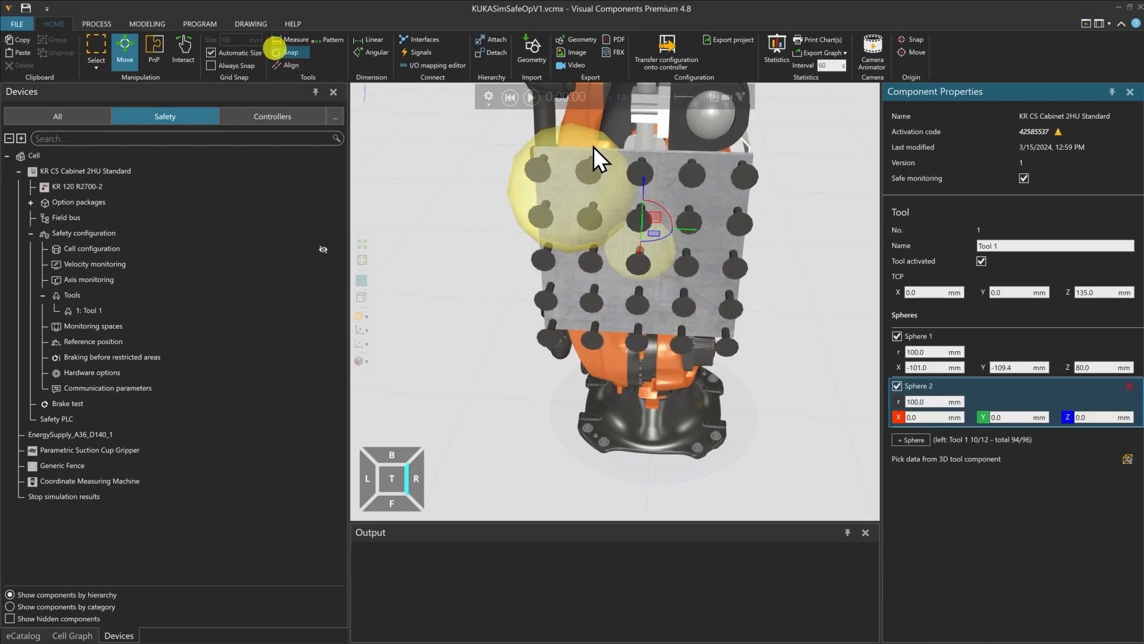
{"action": "left_click", "coordinate": [754, 156]}
{"action": "left_click_drag", "start_coordinate": [750, 165], "coordinate": [728, 183]}
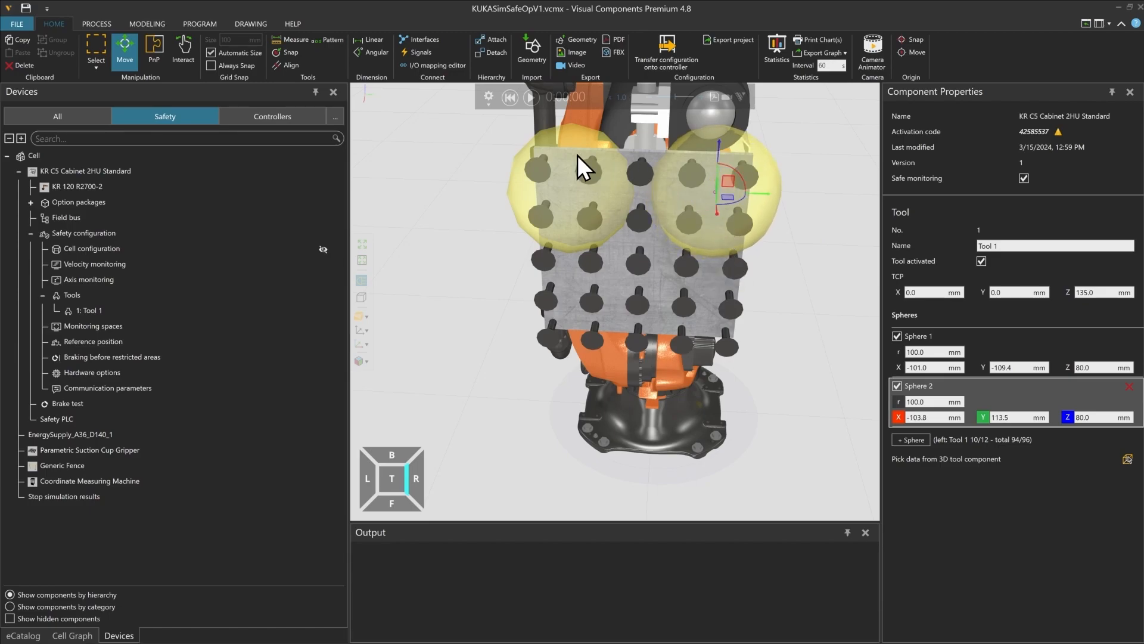
- Add and activate Sphere 3, and snap it to the gripper plate's lower corner at X 165, Y 165, Z 80 mm
{"action": "left_click", "coordinate": [909, 440]}
{"action": "right_click_drag", "start_coordinate": [664, 289], "coordinate": [770, 342]}
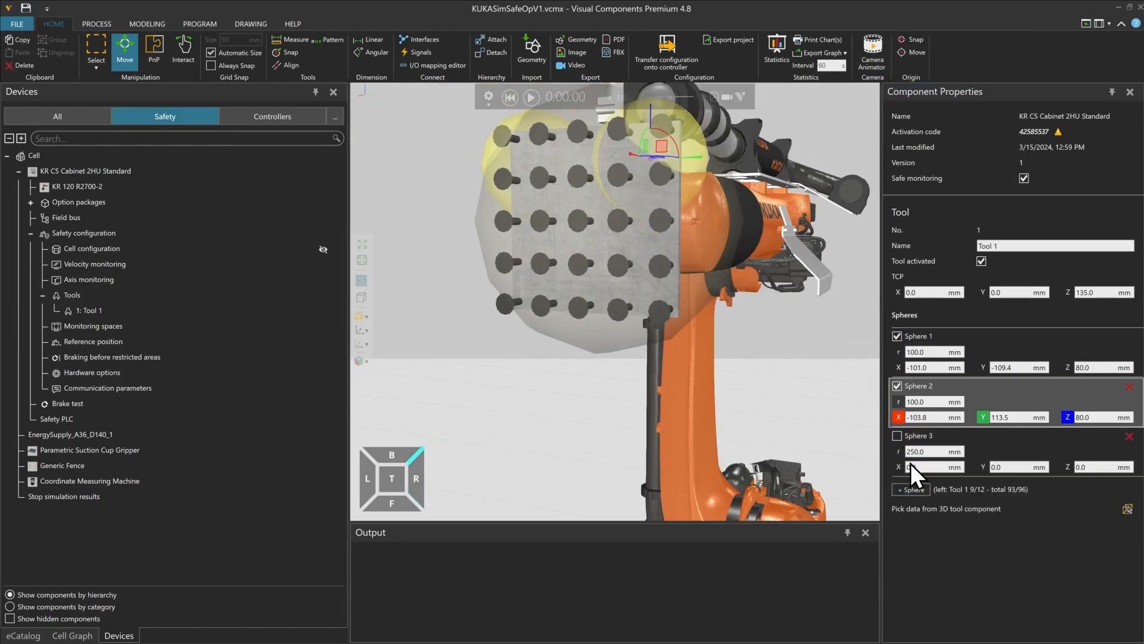
{"action": "left_click", "coordinate": [897, 435]}
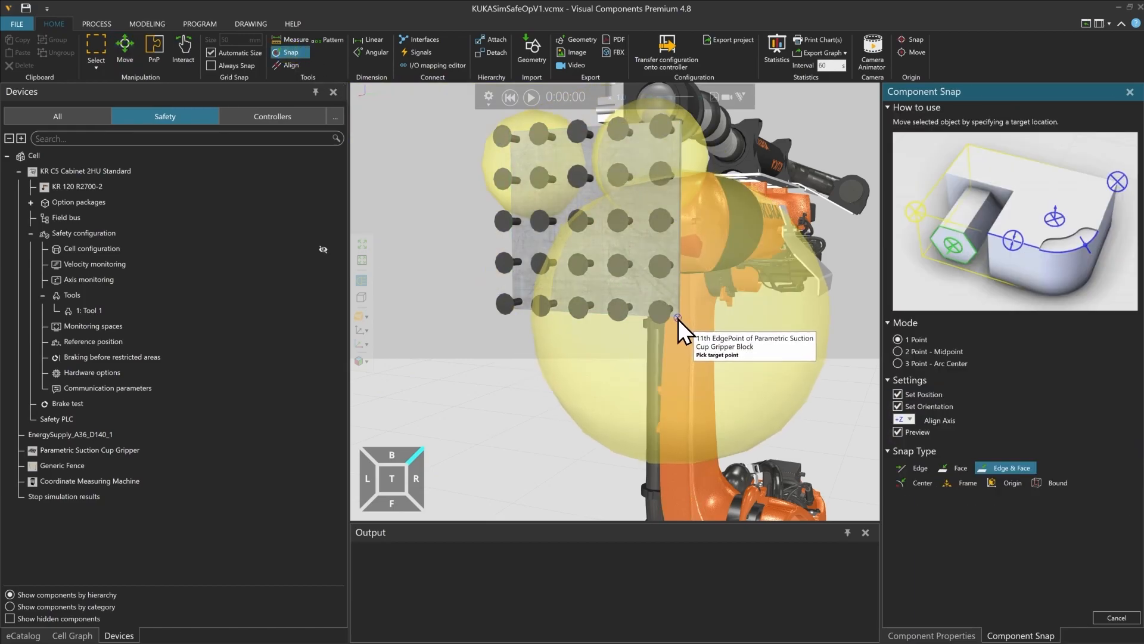
{"action": "left_click", "coordinate": [678, 320]}
- Set Sphere 3's radius to 100 mm and shift it inward to about X 112, Y 104 mm
{"action": "left_click", "coordinate": [901, 449]}
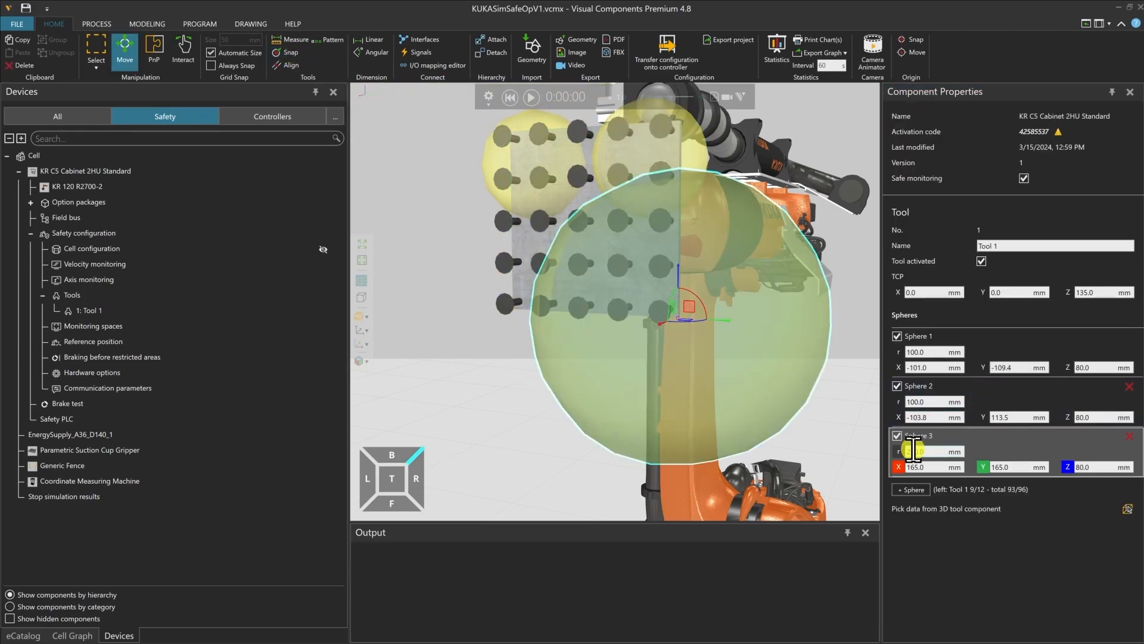
{"action": "type", "text": "10"}
{"action": "key", "text": "Return"}
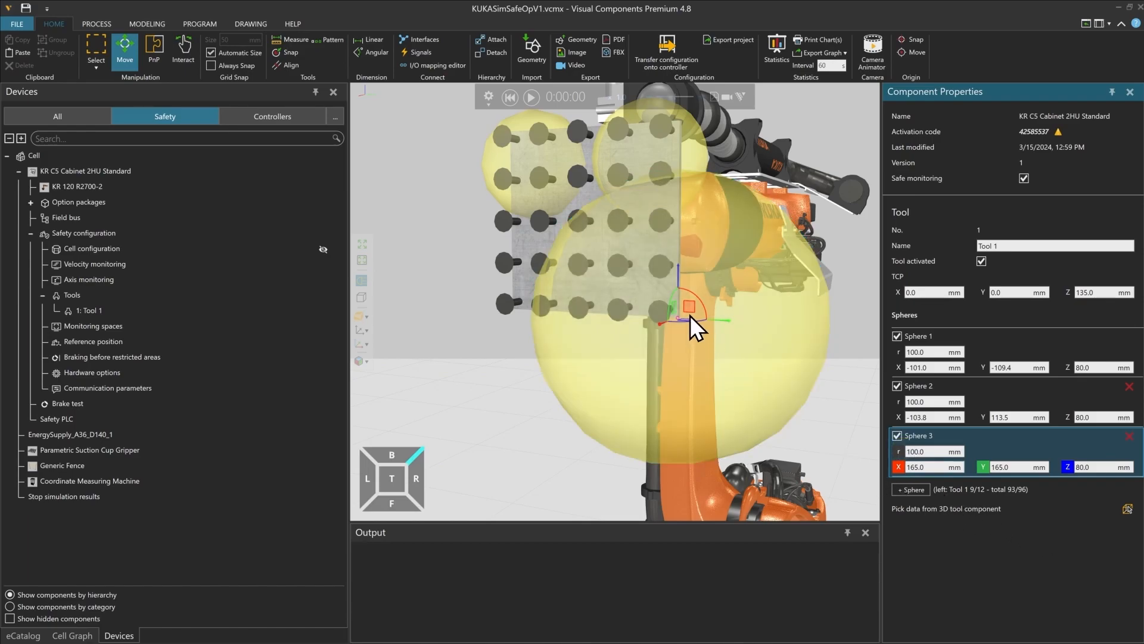
{"action": "left_click_drag", "start_coordinate": [689, 314], "coordinate": [656, 278]}
{"action": "right_click_drag", "start_coordinate": [581, 268], "coordinate": [673, 305]}
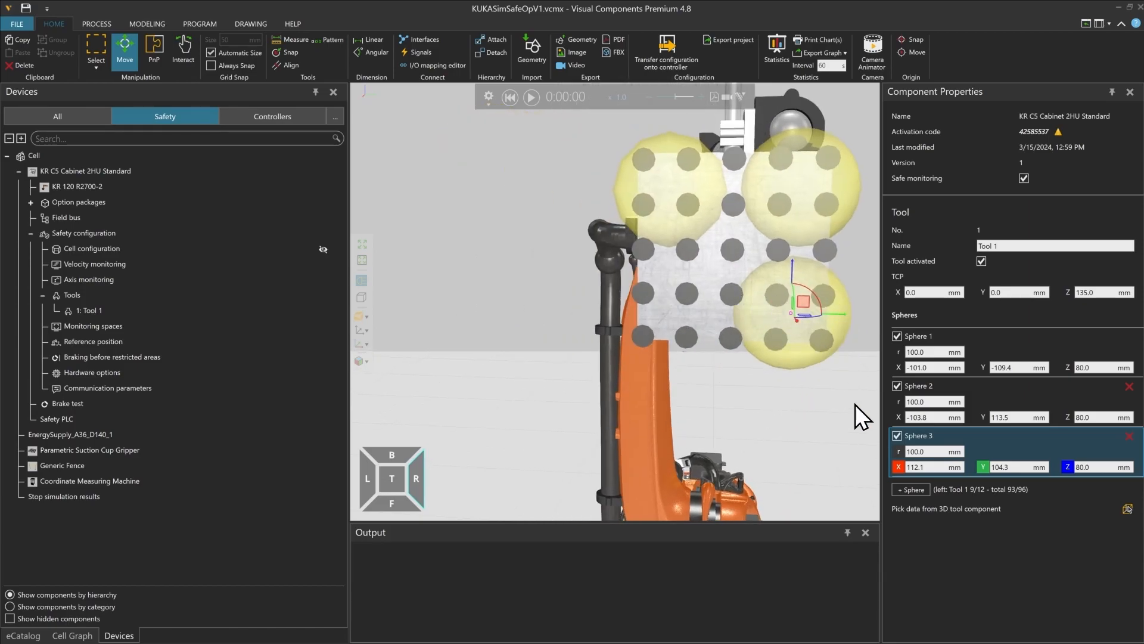
- Add Sphere 4 to safety Tool 1, activate it and set its radius to 100 mm
{"action": "left_click", "coordinate": [911, 490]}
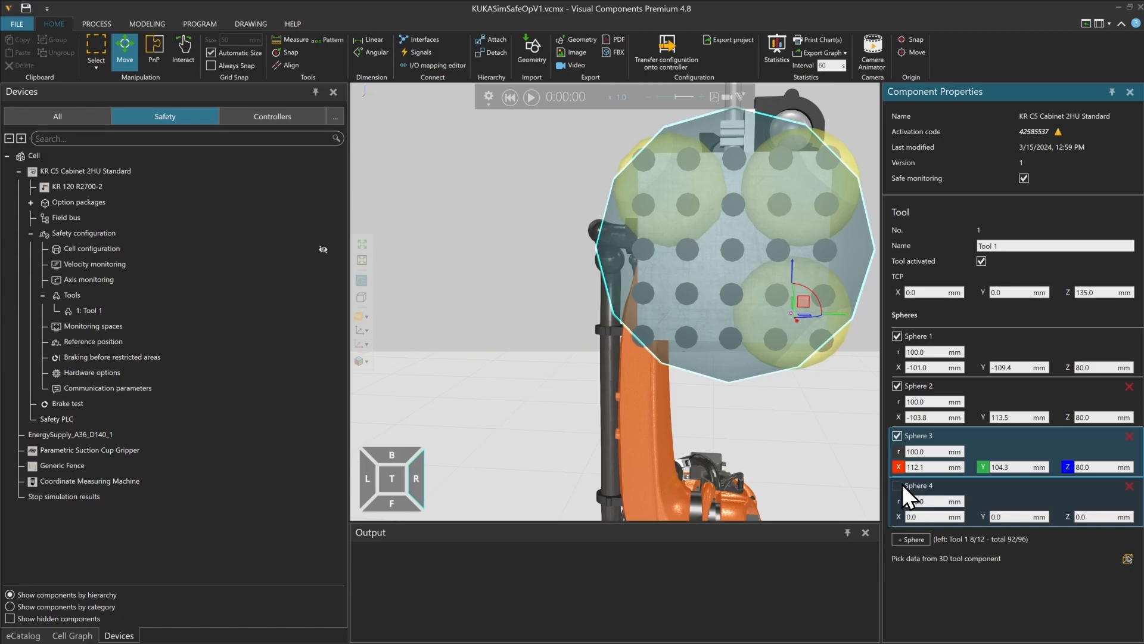
{"action": "left_click", "coordinate": [897, 485]}
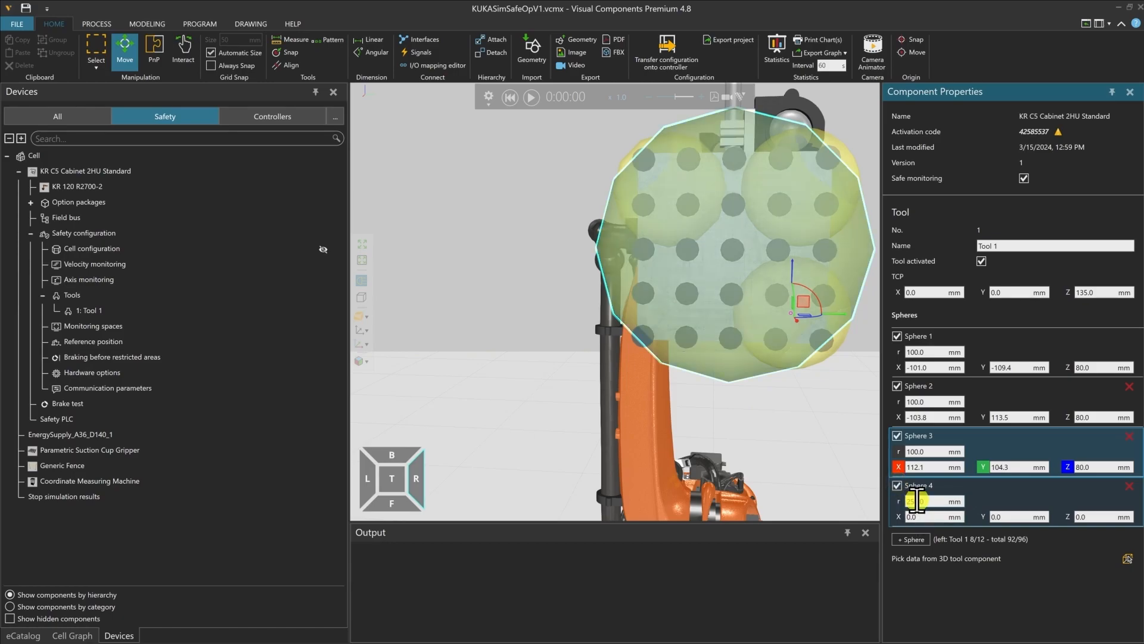
{"action": "left_click", "coordinate": [904, 502]}
{"action": "type", "text": "100"}
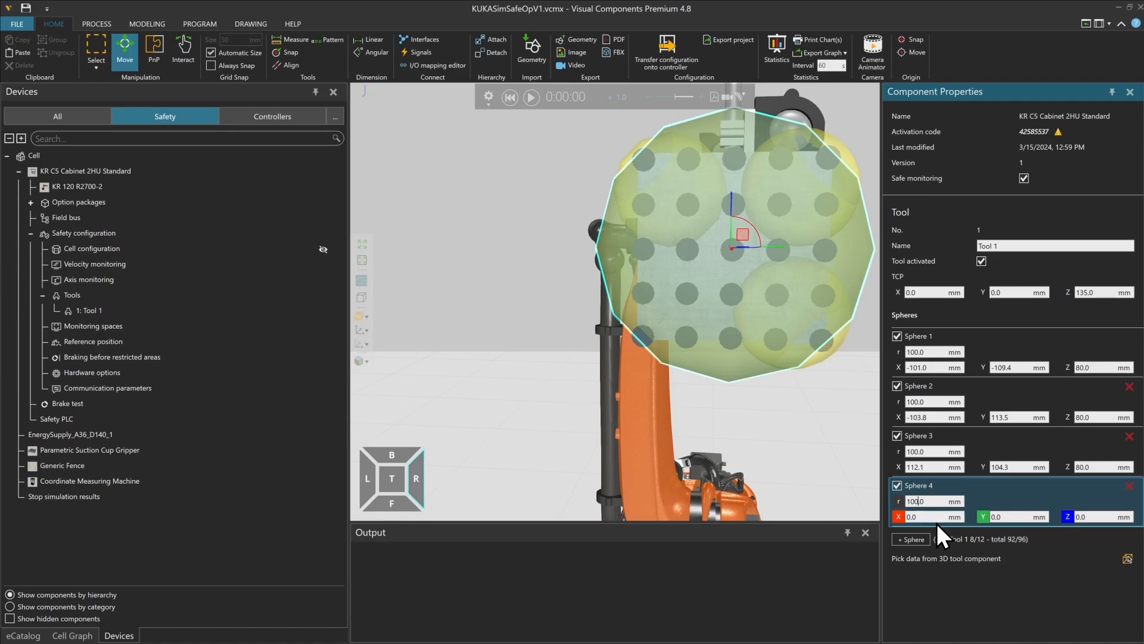
{"action": "key", "text": "Return"}
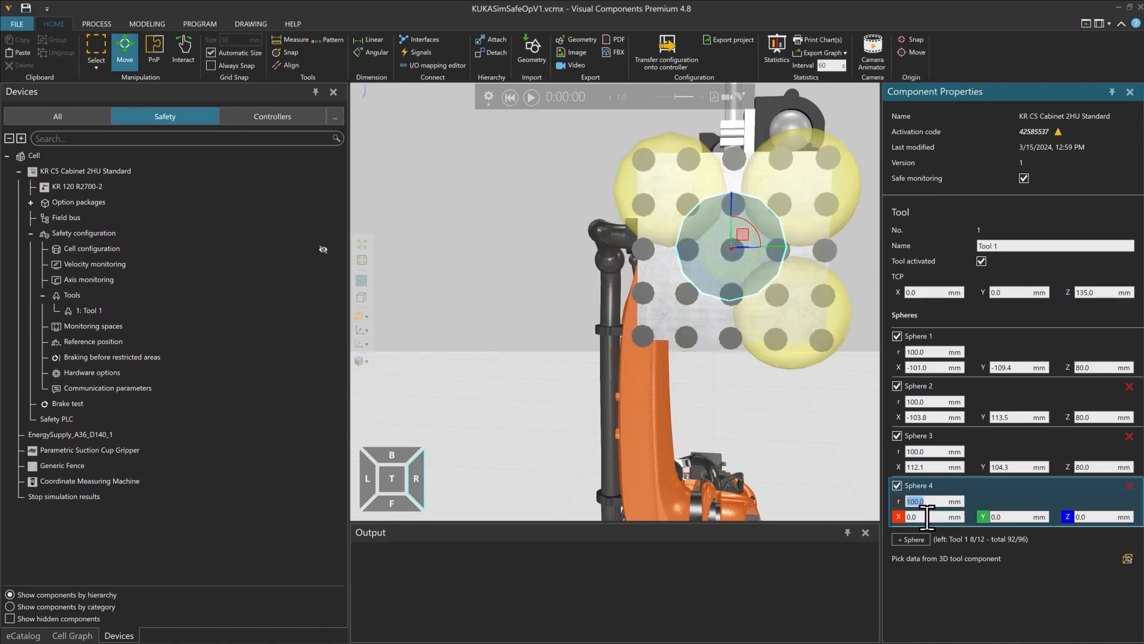
- Snap Sphere 4 to the gripper plate's remaining lower corner and shift it inward to about X 122, Y -118, Z 80 mm
{"action": "left_click", "coordinate": [284, 52]}
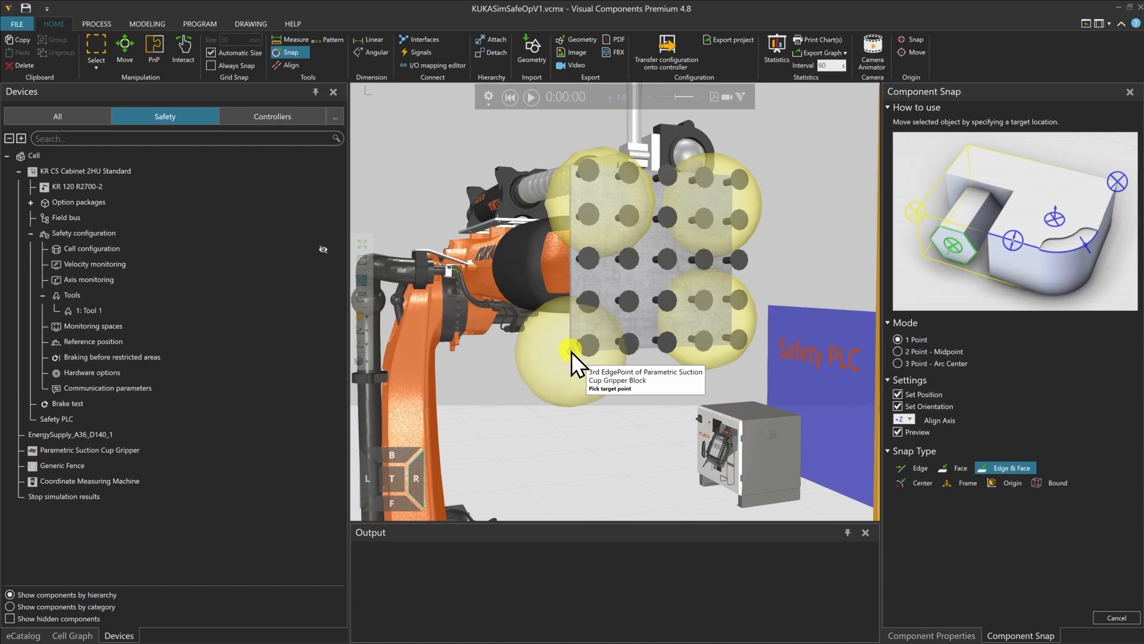
{"action": "left_click", "coordinate": [571, 352]}
{"action": "right_click_drag", "start_coordinate": [627, 313], "coordinate": [615, 319]}
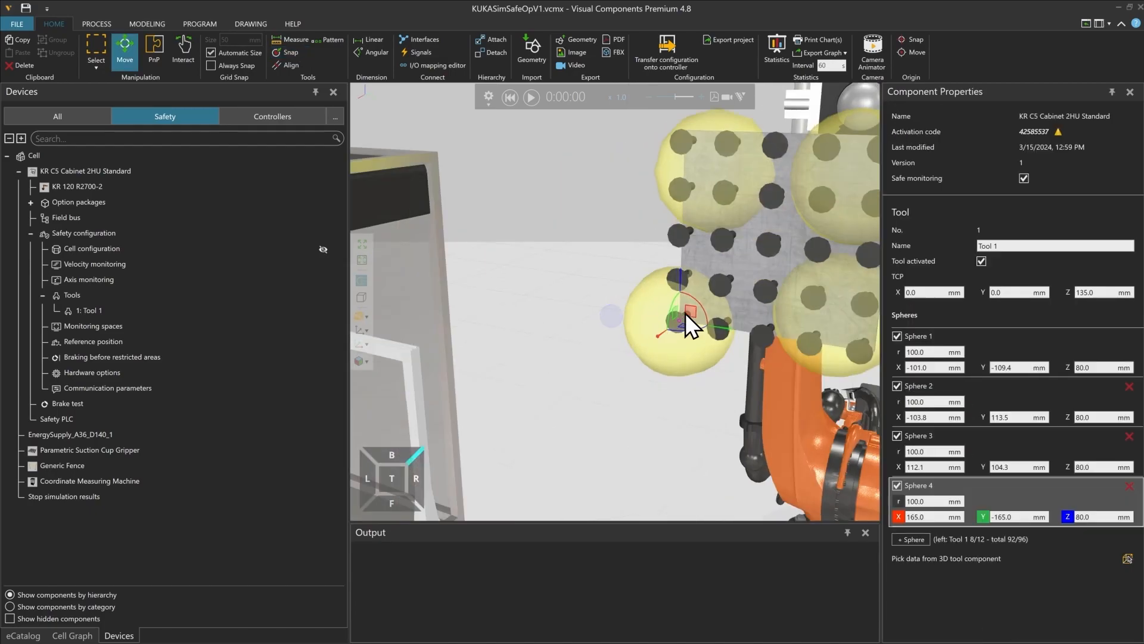
{"action": "mouse_move", "coordinate": [692, 310]}
{"action": "left_mouse_down"}
{"action": "mouse_move", "coordinate": [739, 294]}
{"action": "mouse_move", "coordinate": [719, 292]}
{"action": "left_mouse_up"}
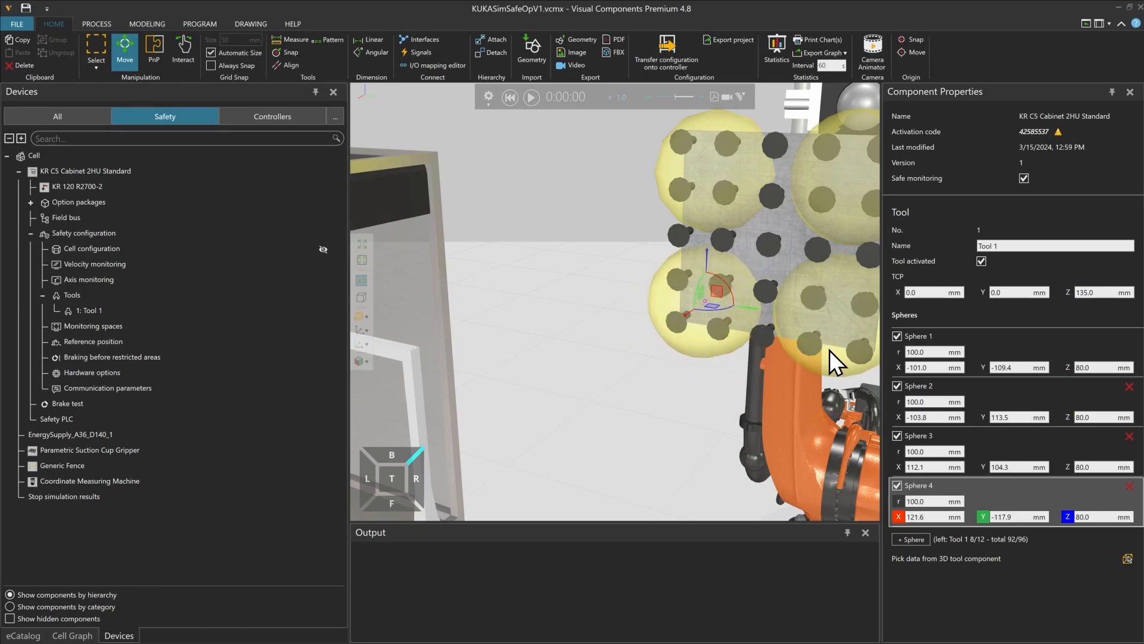
{"action": "scroll", "coordinate": [544, 294], "scroll_direction": "down", "scroll_amount": 3}
{"action": "mouse_move", "coordinate": [552, 289]}
{"action": "right_mouse_down"}
{"action": "mouse_move", "coordinate": [650, 255]}
{"action": "mouse_move", "coordinate": [630, 281]}
{"action": "right_mouse_up"}
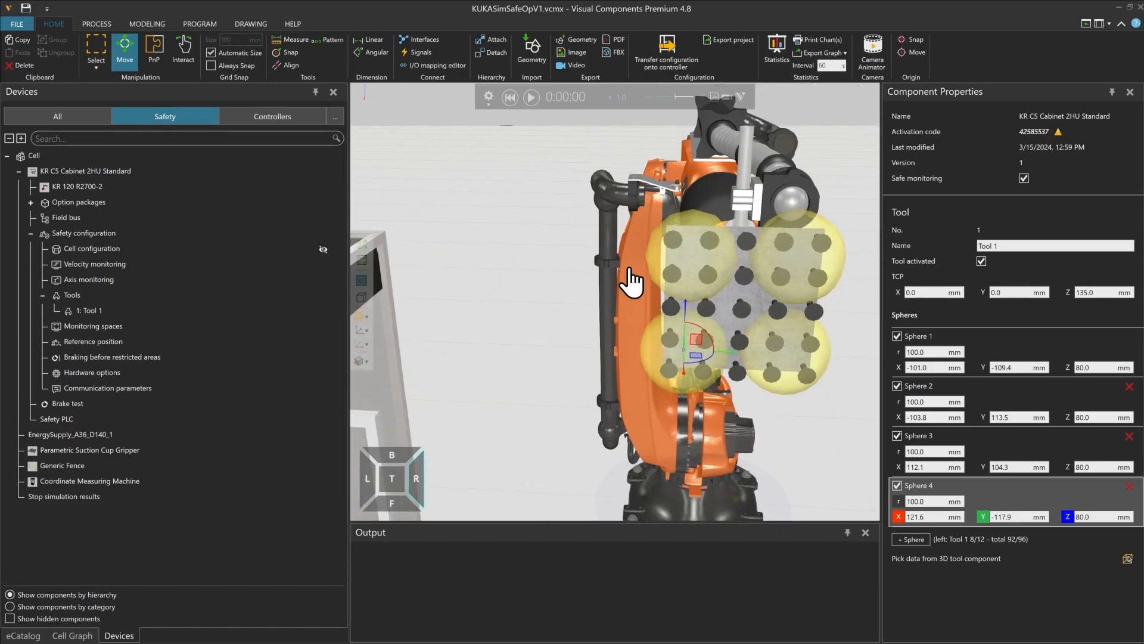
- Review the tool monitoring overview and its tool options, followed by the space monitoring overview
{"action": "right_click", "coordinate": [91, 296]}
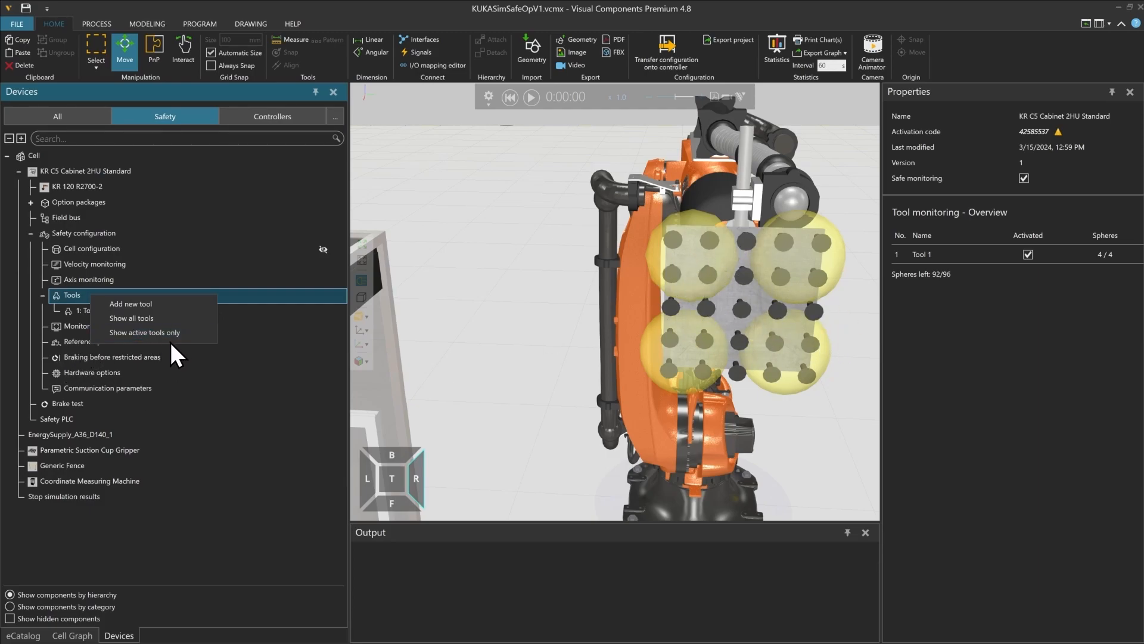
{"action": "key", "text": "Escape"}
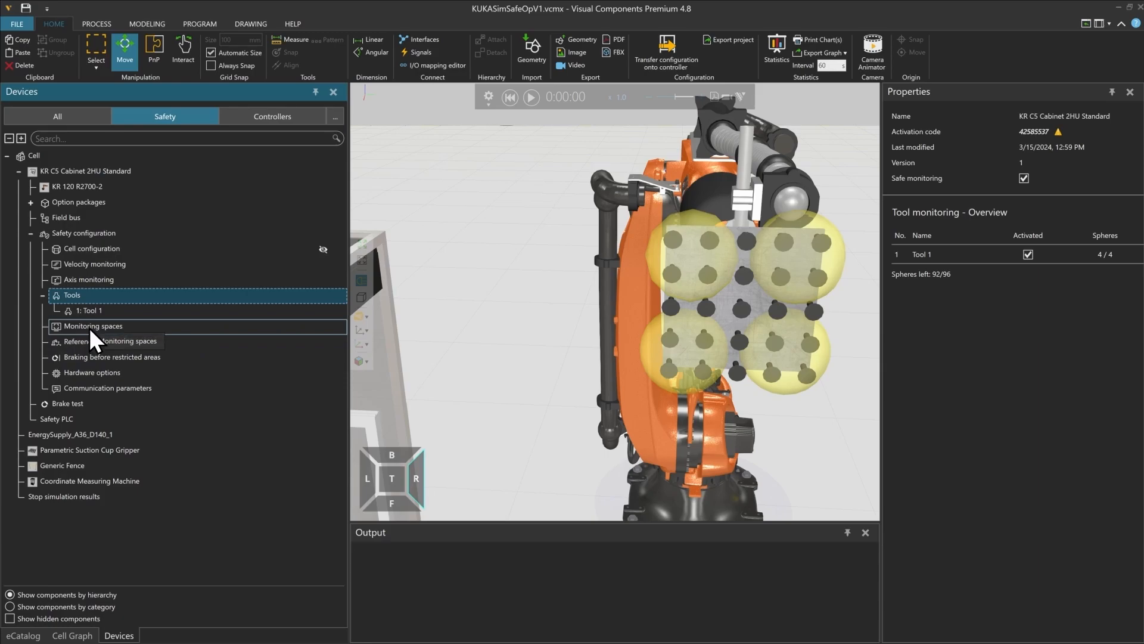
{"action": "left_click", "coordinate": [90, 328]}
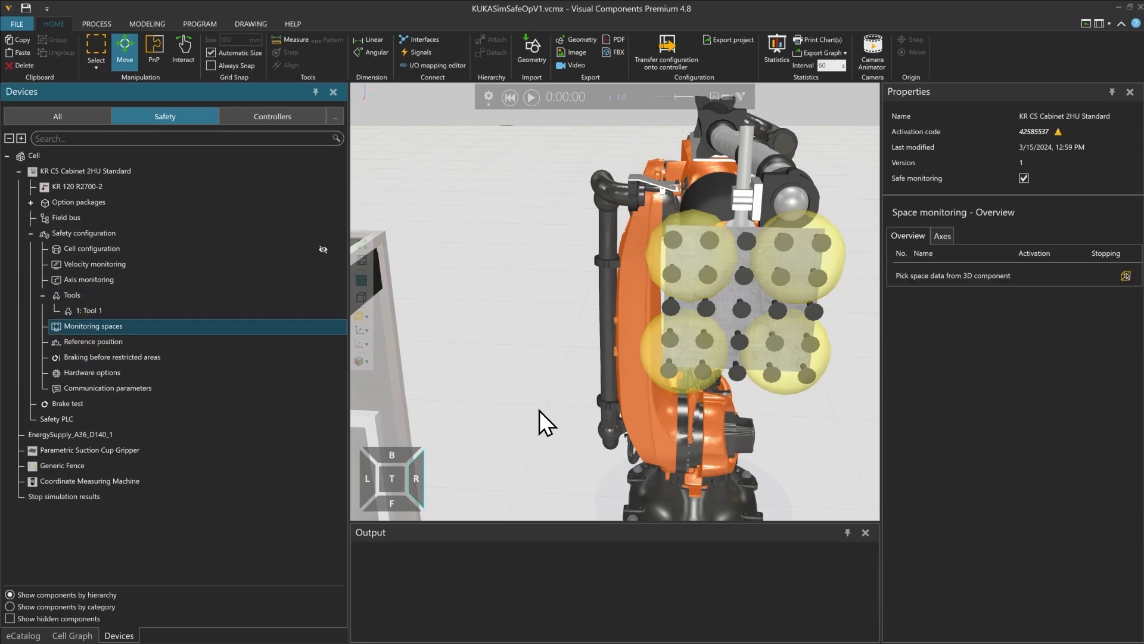
- Add a new Cartesian monitoring space named Fence and set its type to Cartesian protected space
{"action": "right_click", "coordinate": [108, 326]}
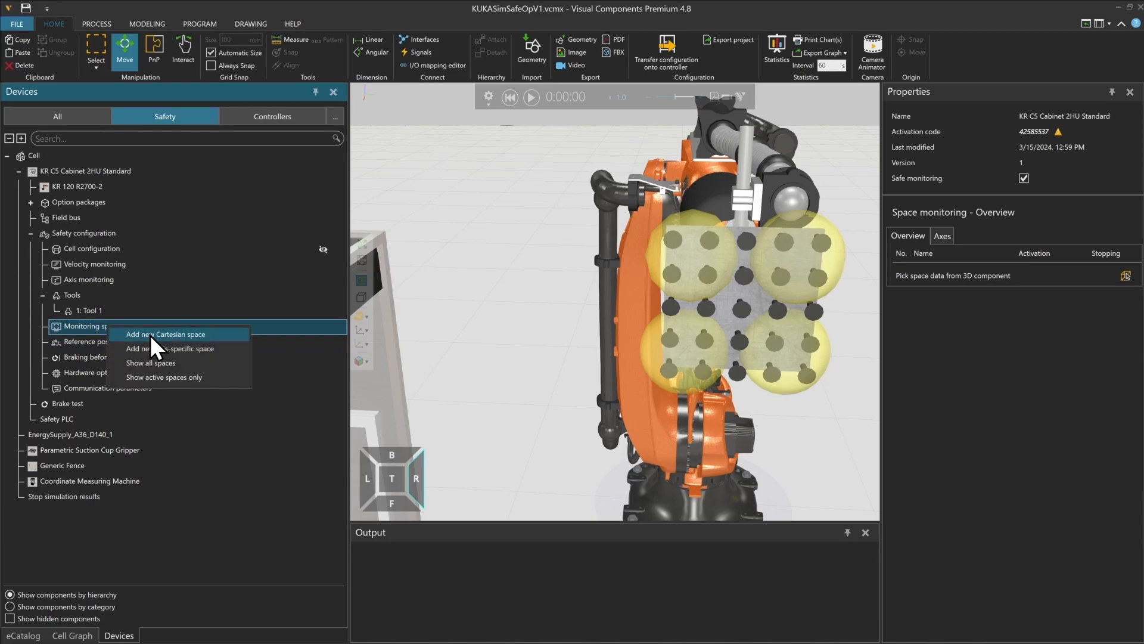
{"action": "left_click", "coordinate": [187, 334]}
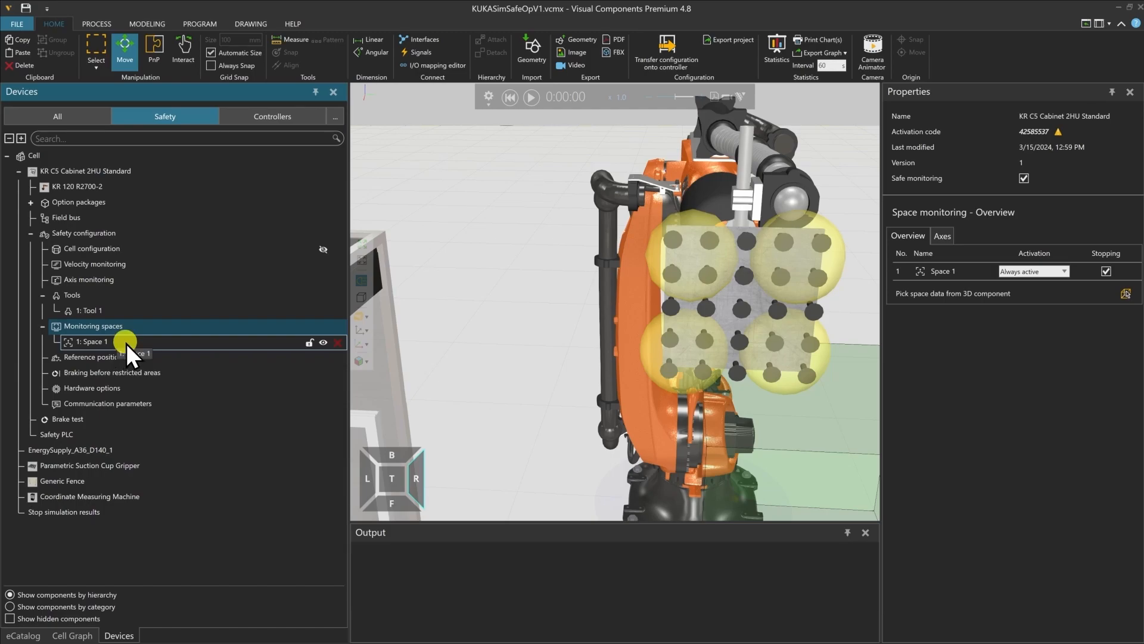
{"action": "left_click", "coordinate": [133, 343]}
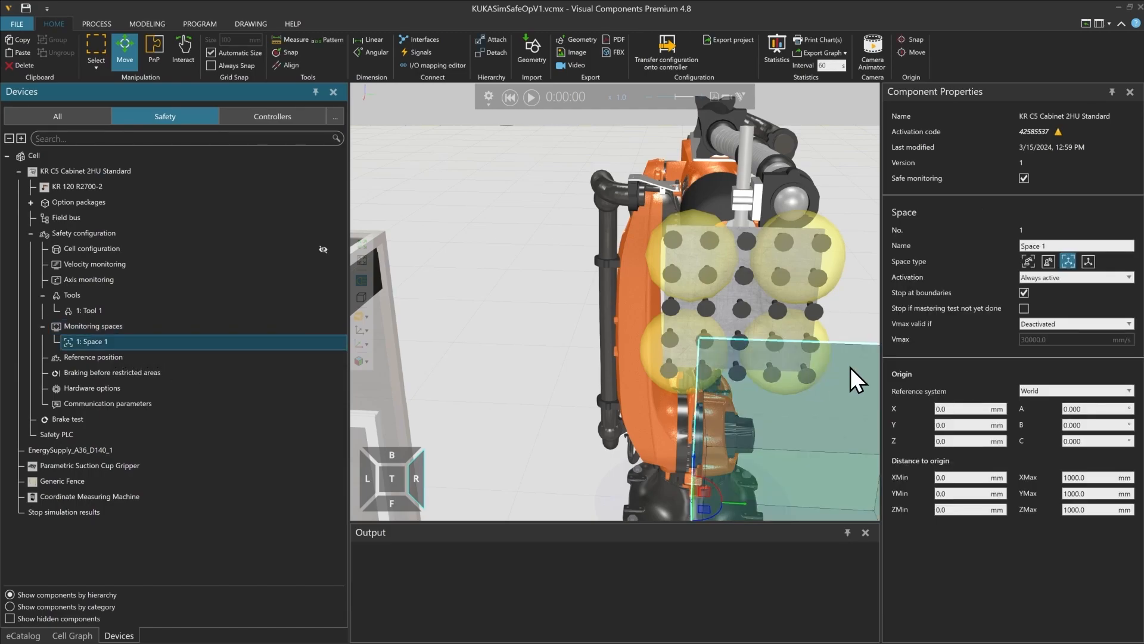
{"action": "left_click", "coordinate": [1034, 246]}
{"action": "type", "text": "Fence"}
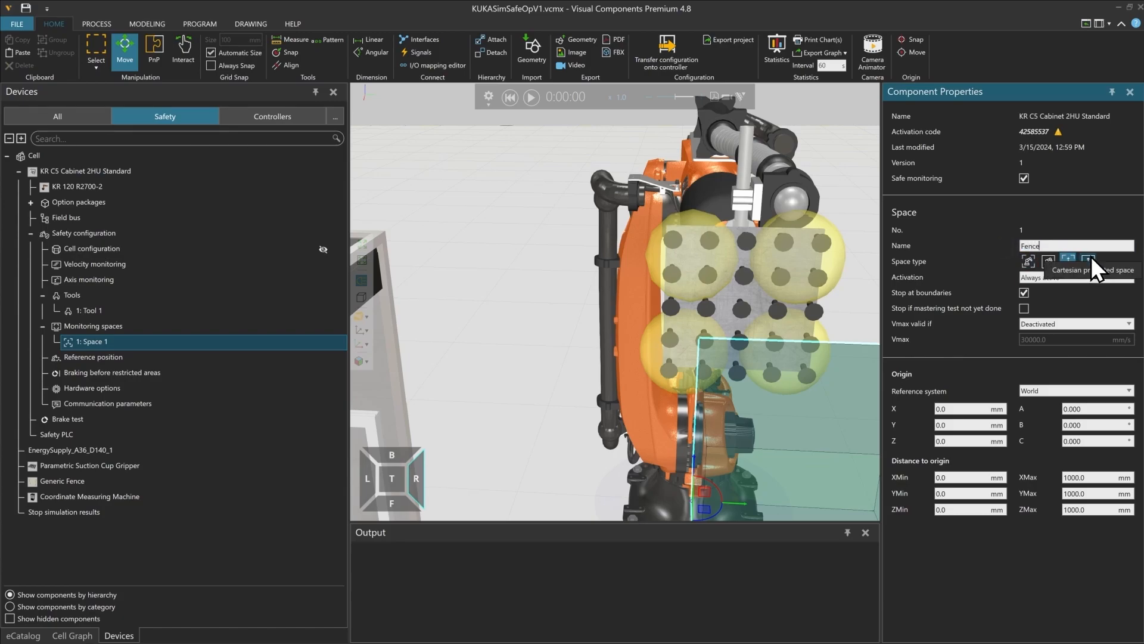
{"action": "key", "text": "Return"}
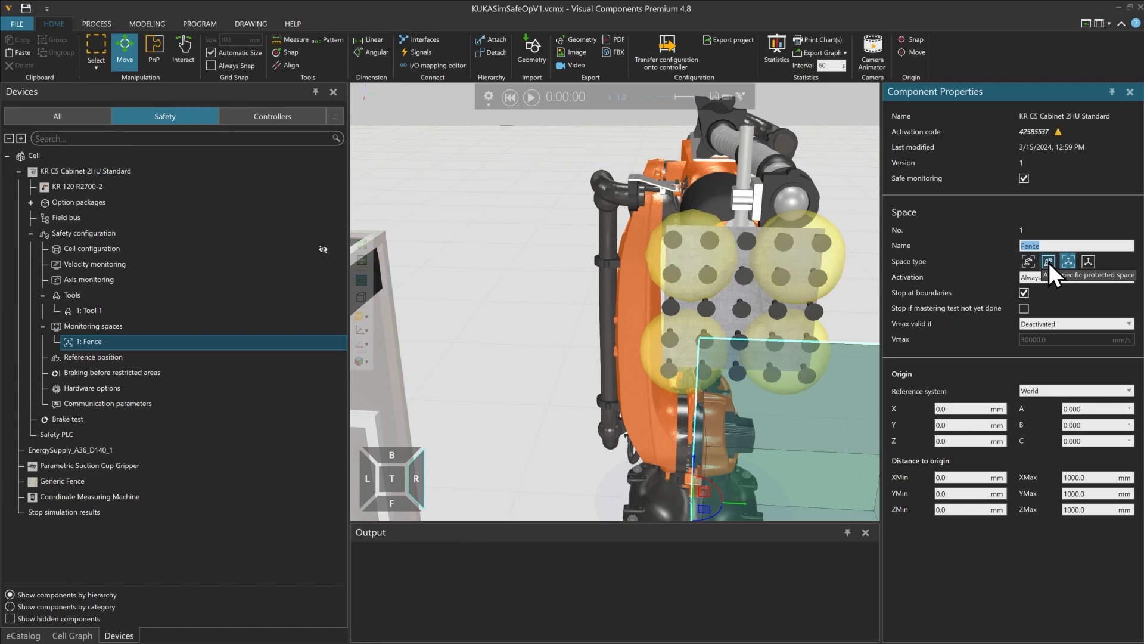
{"action": "left_click", "coordinate": [1089, 263]}
- Snap the Fence space to the base of the fence pillar and shift its origin to about X 1180.5, Y 900, Z 0 mm
{"action": "scroll", "coordinate": [781, 328], "scroll_direction": "down", "scroll_amount": 4}
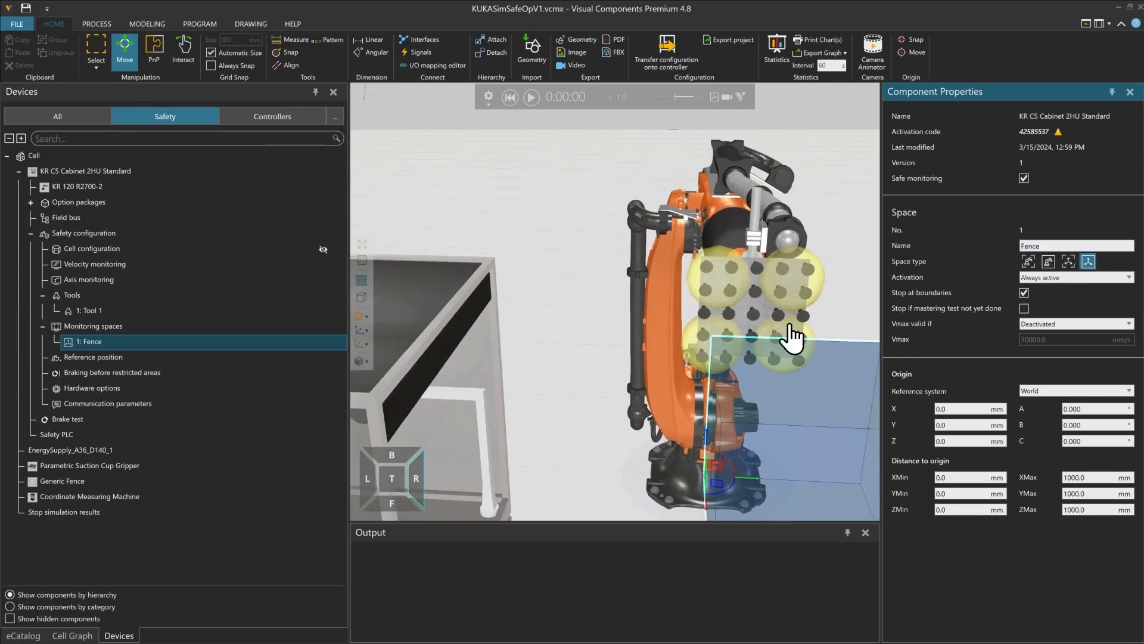
{"action": "middle_click_drag", "start_coordinate": [792, 324], "coordinate": [702, 306]}
{"action": "scroll", "coordinate": [703, 305], "scroll_direction": "down", "scroll_amount": 2}
{"action": "scroll", "coordinate": [703, 308], "scroll_direction": "down", "scroll_amount": 2}
{"action": "right_click_drag", "start_coordinate": [706, 362], "coordinate": [732, 342]}
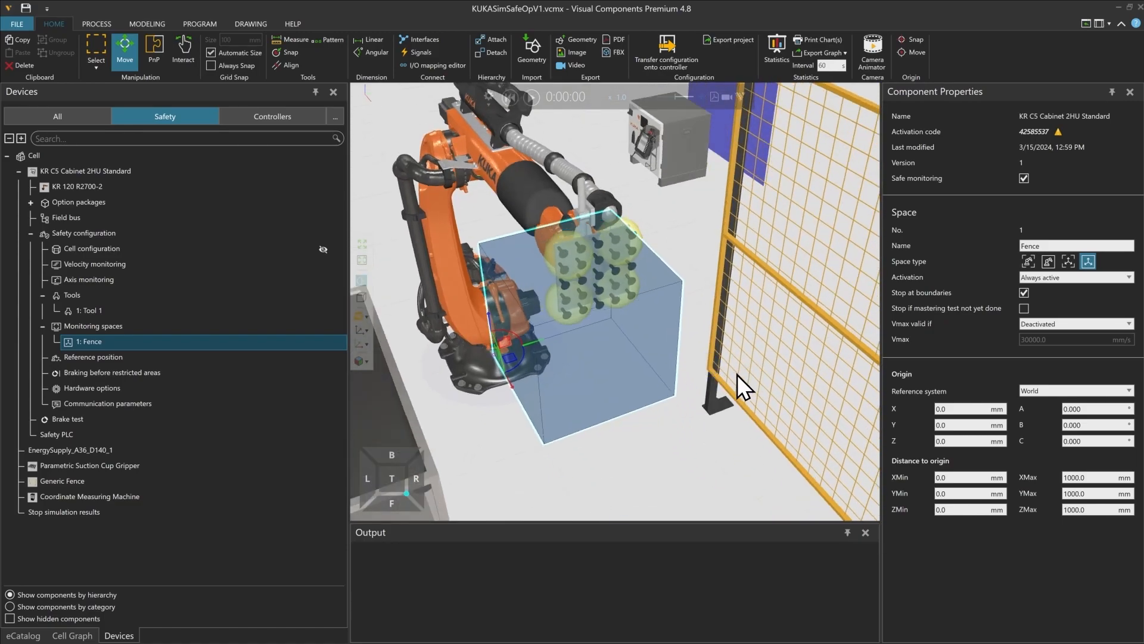
{"action": "left_click", "coordinate": [284, 56]}
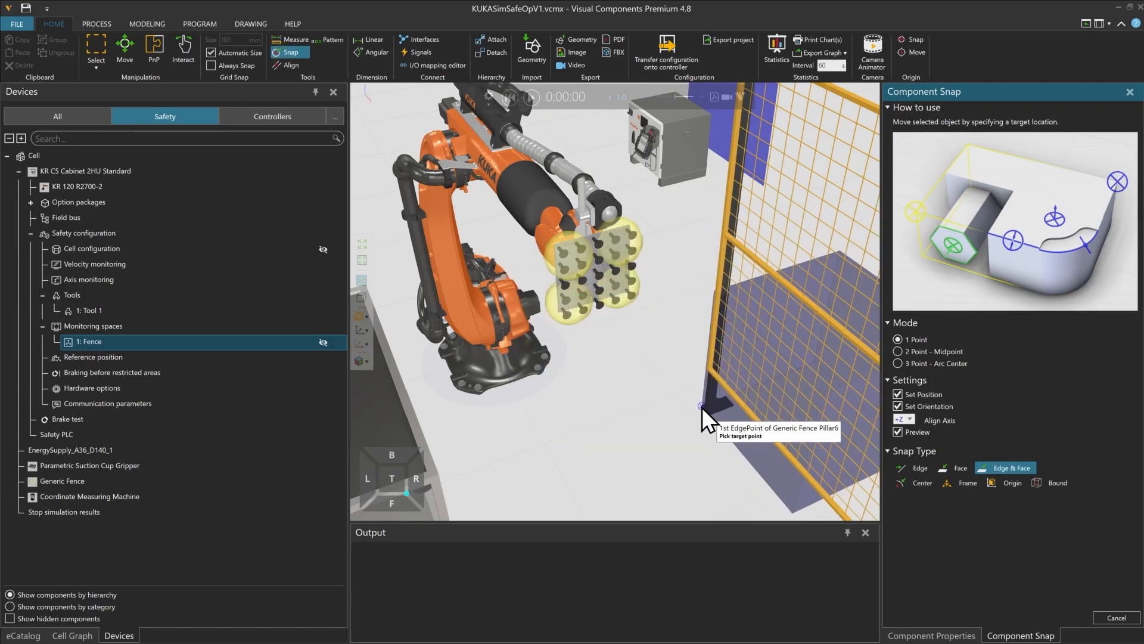
{"action": "left_click", "coordinate": [702, 406]}
{"action": "scroll", "coordinate": [724, 388], "scroll_direction": "down", "scroll_amount": 3}
{"action": "middle_click_drag", "start_coordinate": [723, 388], "coordinate": [650, 364]}
{"action": "left_click_drag", "start_coordinate": [638, 358], "coordinate": [621, 359]}
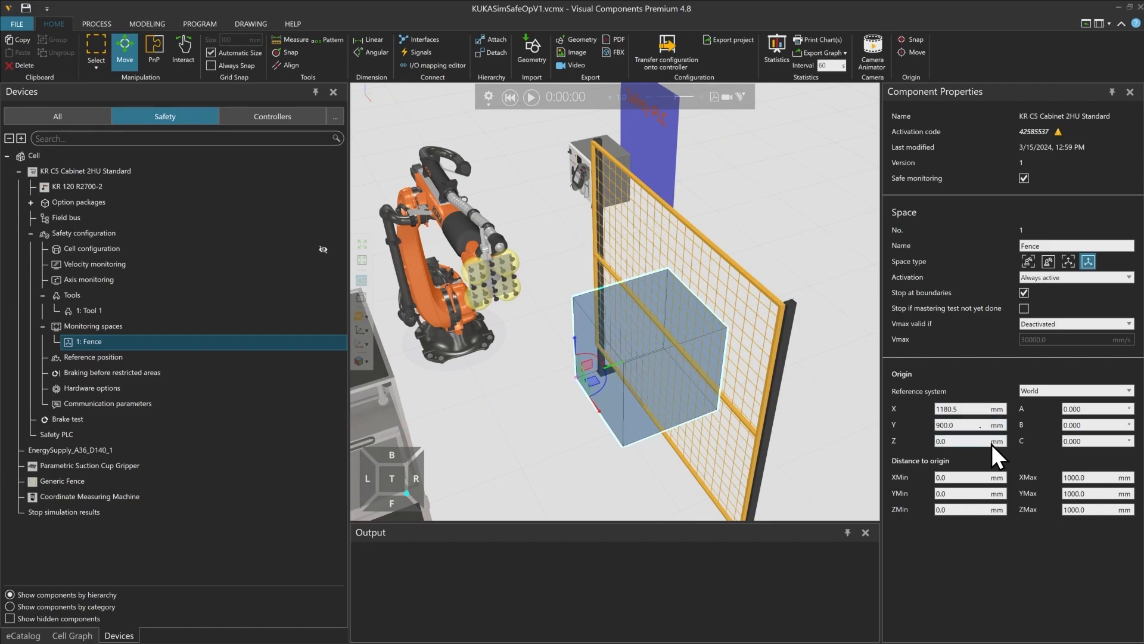
- Set the Fence space's extents to XMax 2500, YMax 400 and ZMax 2500 mm
{"action": "left_click", "coordinate": [1062, 478]}
{"action": "left_click_drag", "start_coordinate": [1062, 479], "coordinate": [1072, 481]}
{"action": "type", "text": "25"}
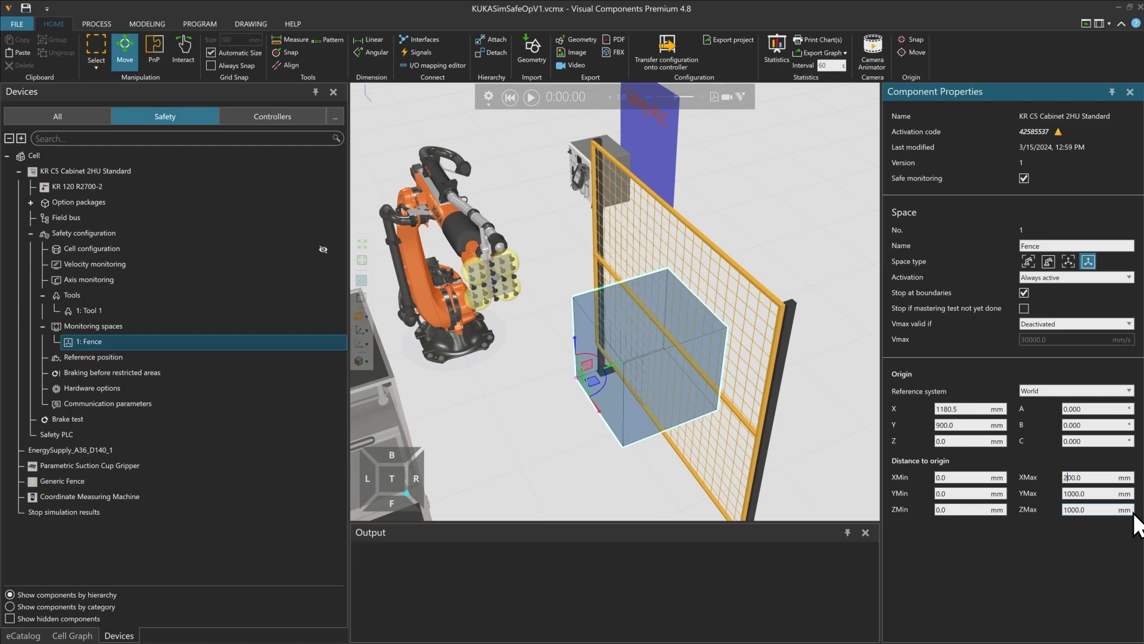
{"action": "key", "text": "Return"}
{"action": "left_click_drag", "start_coordinate": [1054, 492], "coordinate": [1067, 493]}
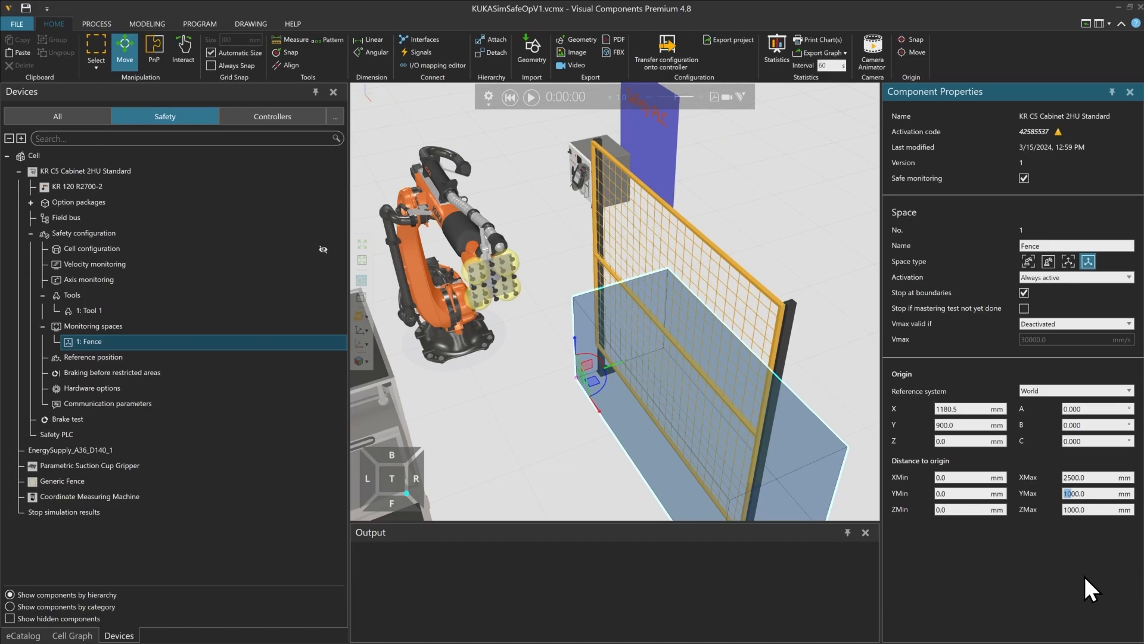
{"action": "type", "text": "4"}
{"action": "key", "text": "Return"}
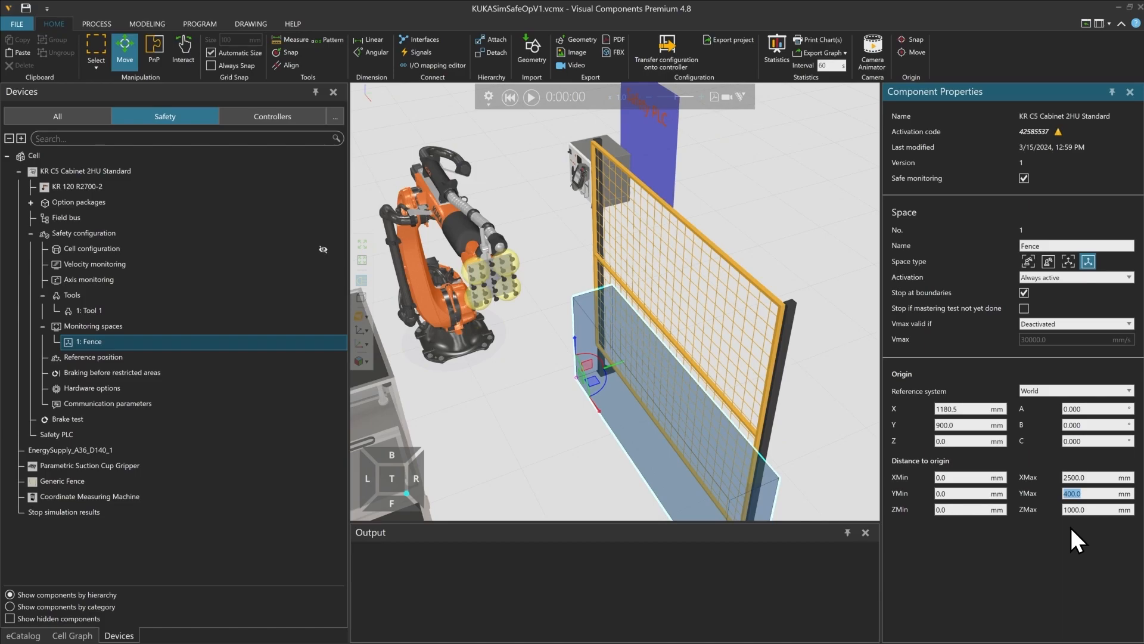
{"action": "left_click_drag", "start_coordinate": [1071, 509], "coordinate": [1053, 520]}
{"action": "key", "text": "Return"}
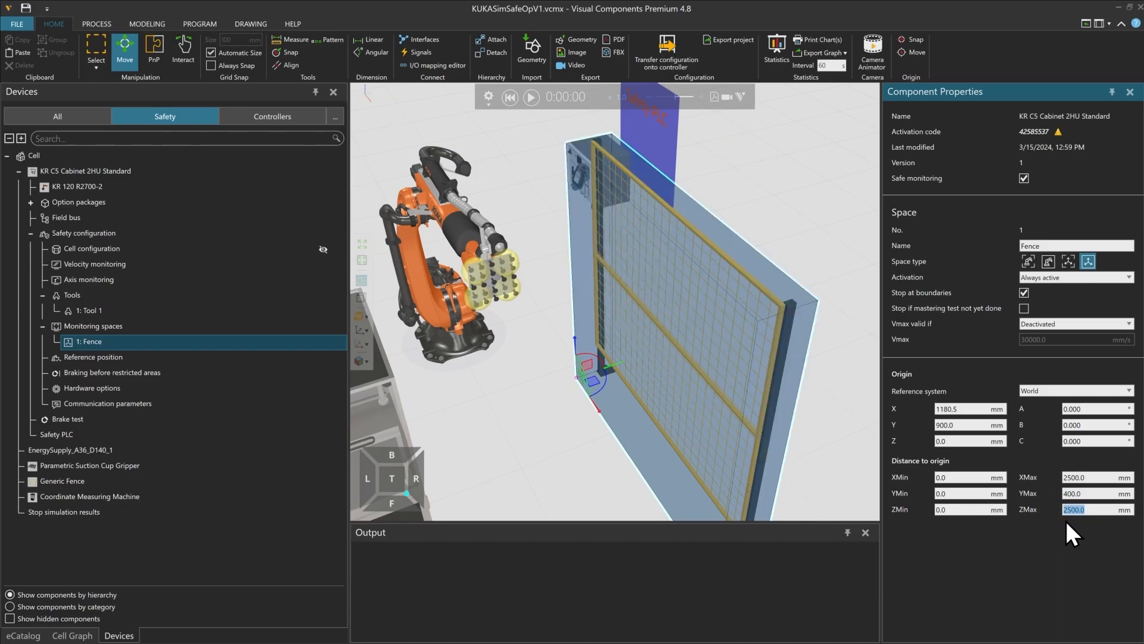
- Add a second Cartesian monitoring space, set its type to Cartesian protected space and name it Machine
{"action": "middle_click_drag", "start_coordinate": [682, 407], "coordinate": [699, 379]}
{"action": "right_click_drag", "start_coordinate": [699, 379], "coordinate": [699, 379]}
{"action": "mouse_move", "coordinate": [586, 390]}
{"action": "right_mouse_down"}
{"action": "mouse_move", "coordinate": [669, 363]}
{"action": "mouse_move", "coordinate": [754, 377]}
{"action": "mouse_move", "coordinate": [733, 373]}
{"action": "right_mouse_up"}
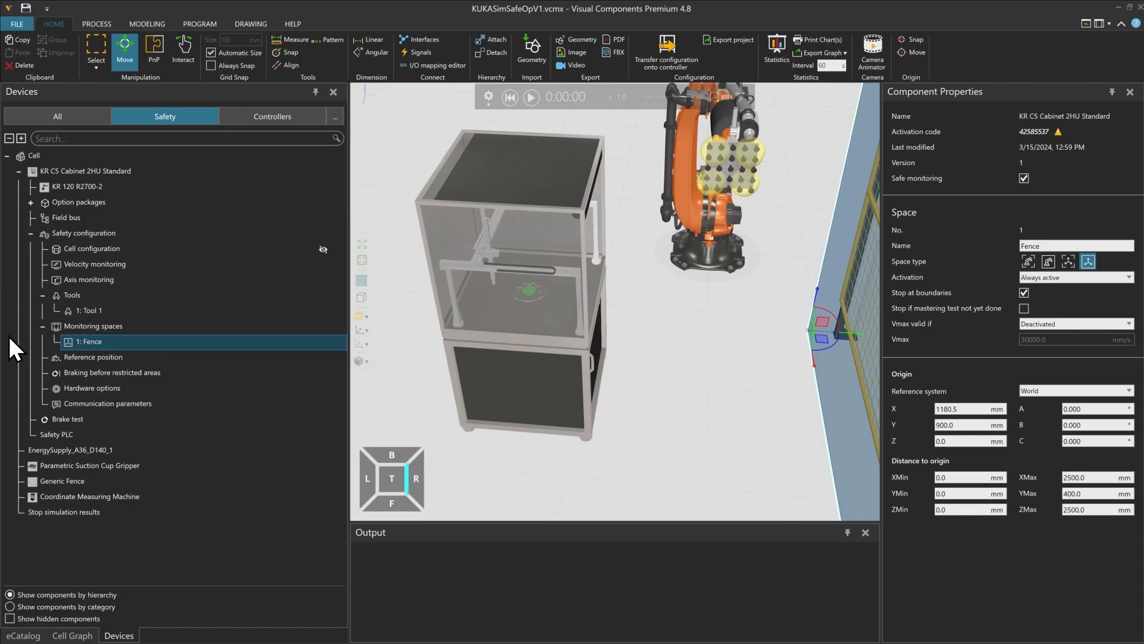
{"action": "left_click", "coordinate": [87, 327]}
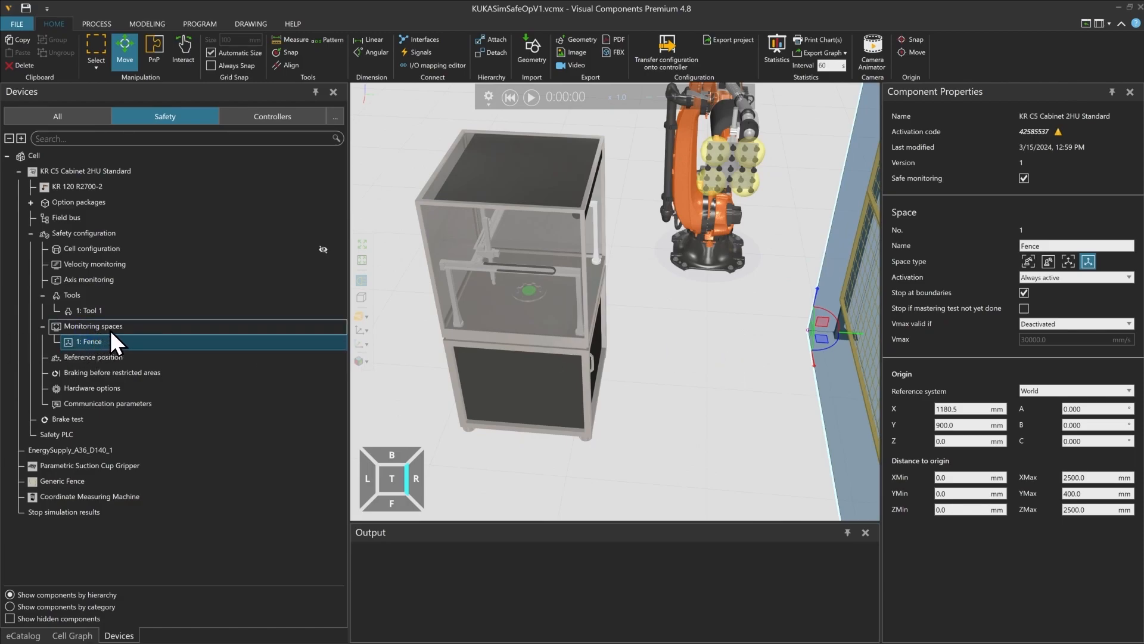
{"action": "right_click", "coordinate": [111, 326]}
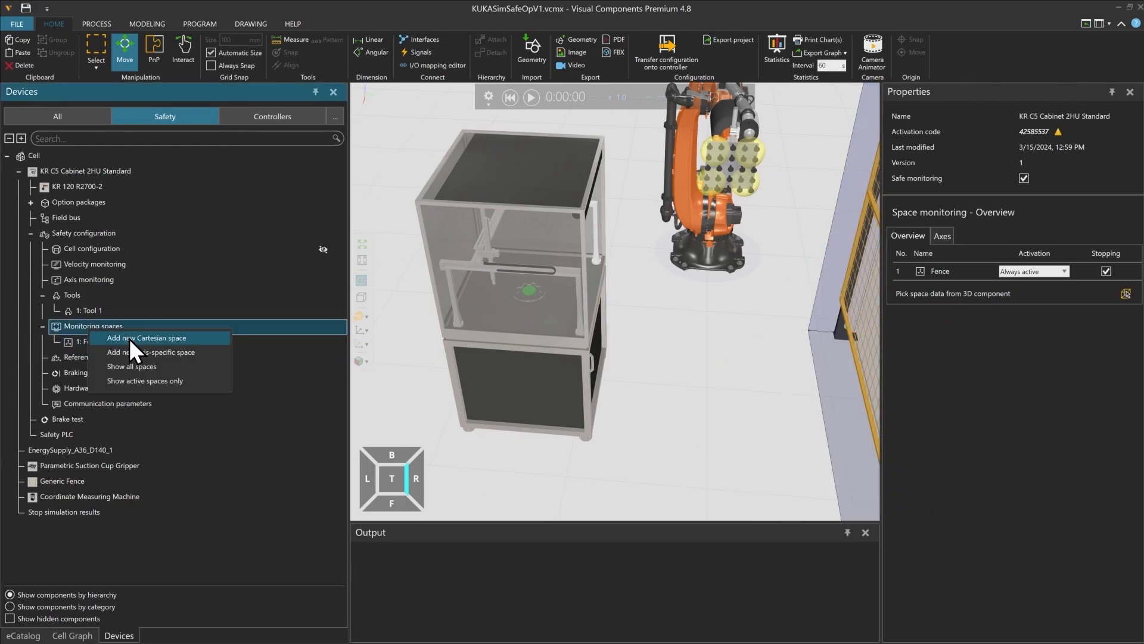
{"action": "left_click", "coordinate": [130, 338]}
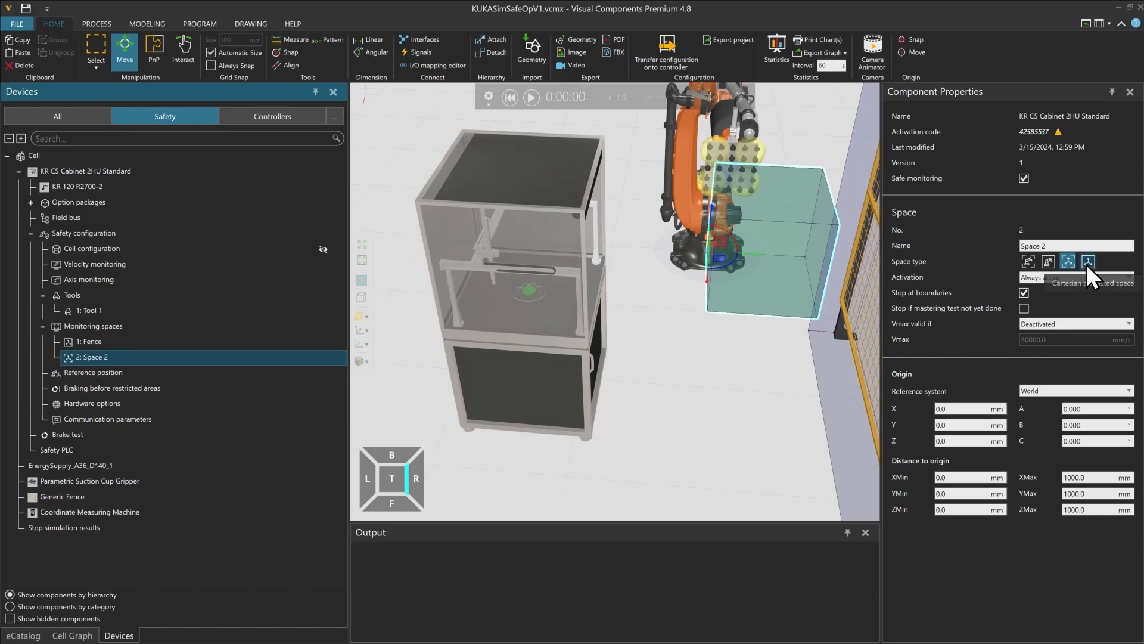
{"action": "left_click", "coordinate": [1089, 264]}
{"action": "double_click", "coordinate": [1038, 246]}
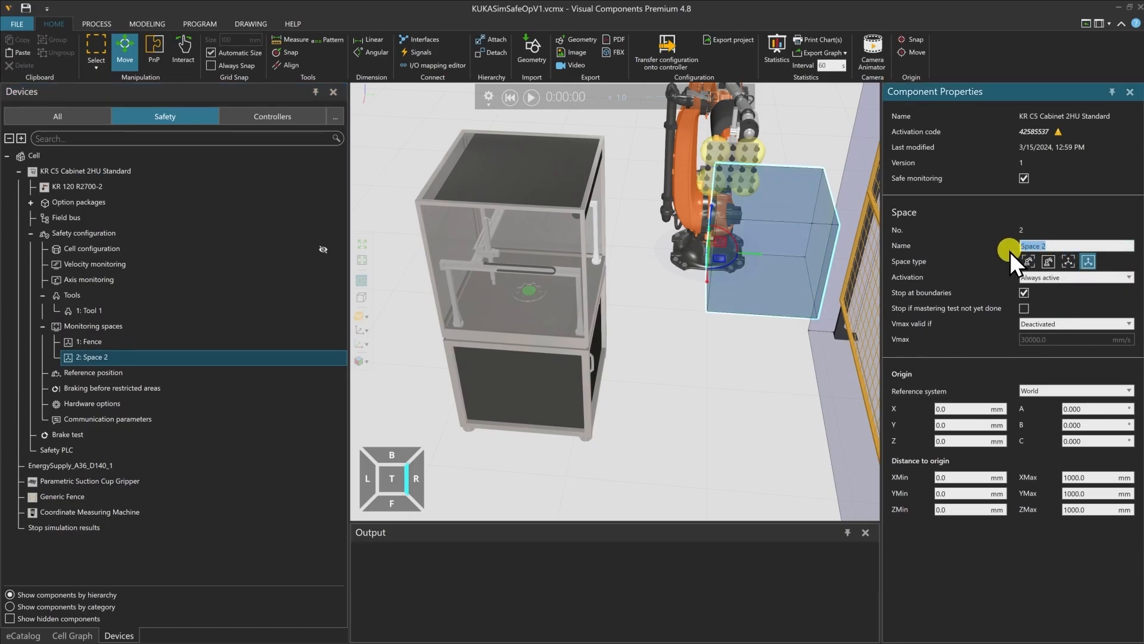
{"action": "type", "text": "Machine"}
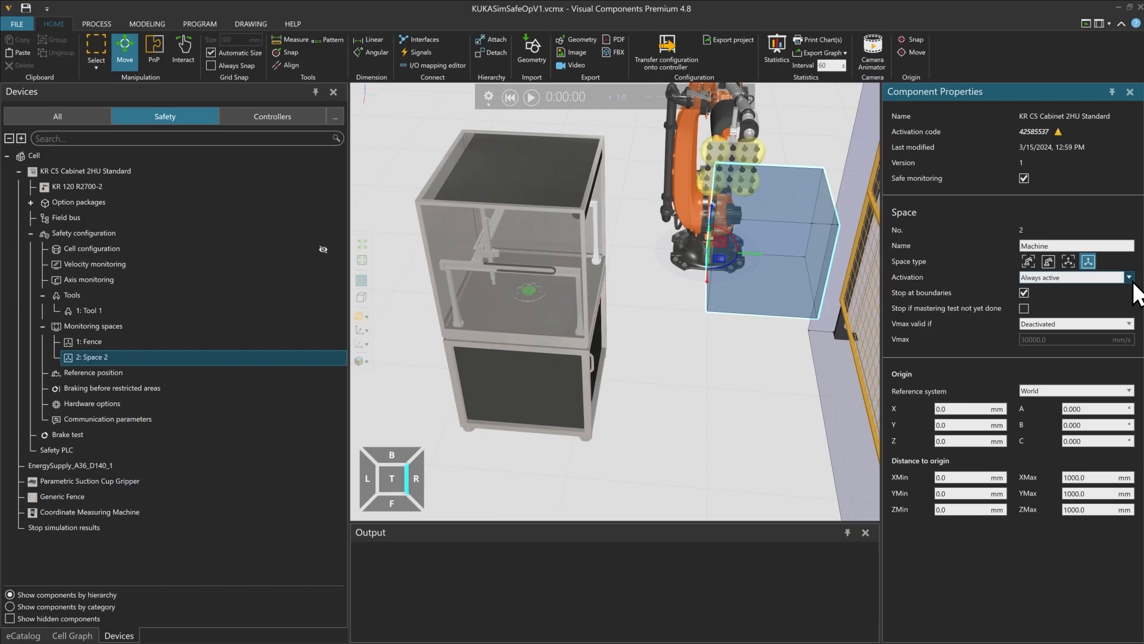
- Move the Machine space onto the coordinate measuring machine at about X 1647, Y -1853, Z 0 mm and set its ZMax to 2000 mm
{"action": "left_click_drag", "start_coordinate": [724, 260], "coordinate": [511, 355]}
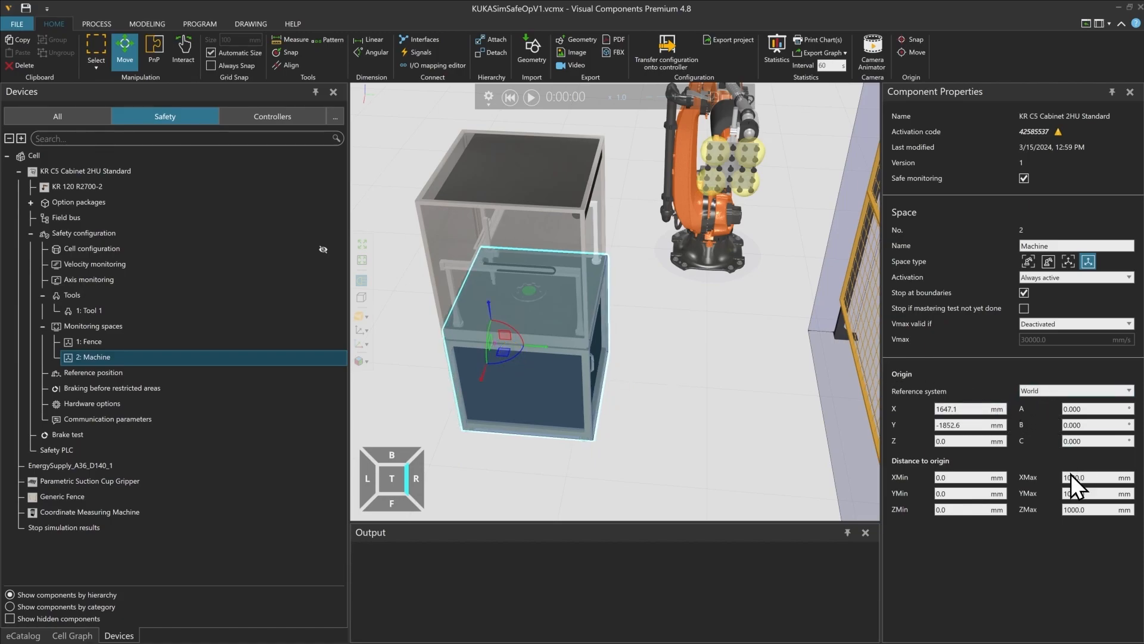
{"action": "left_click", "coordinate": [1067, 509]}
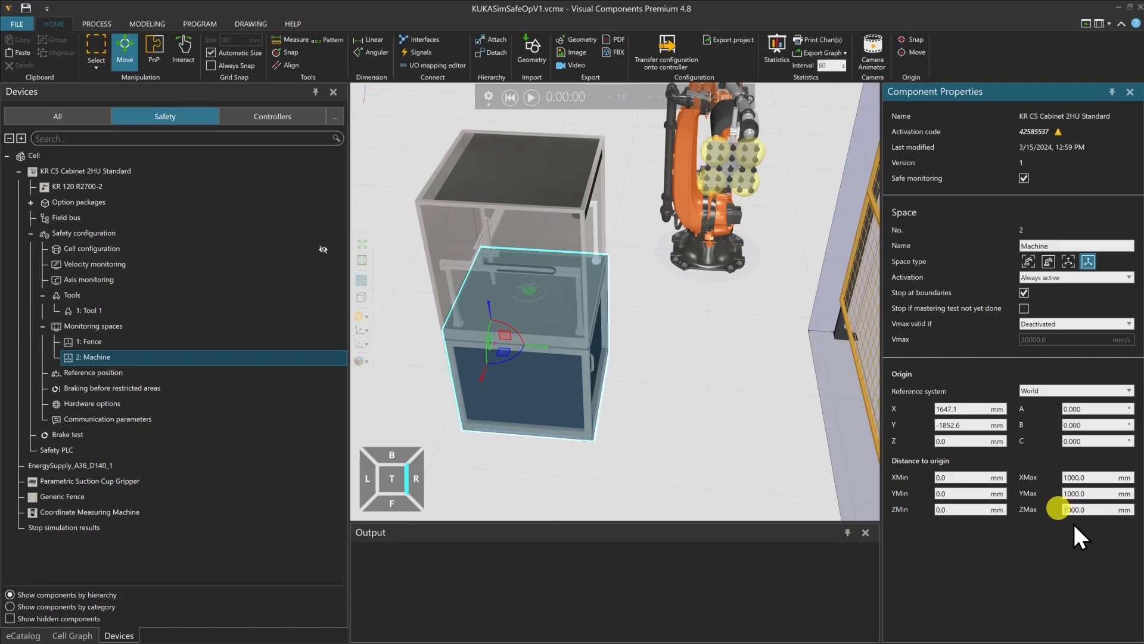
{"action": "type", "text": "2"}
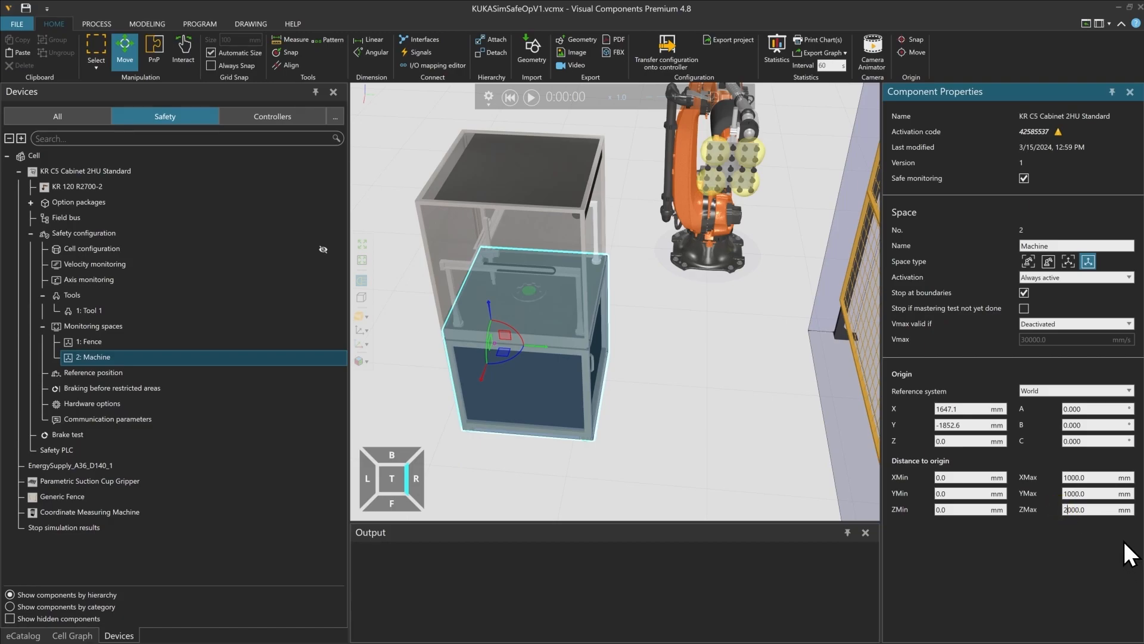
{"action": "key", "text": "Return"}
{"action": "mouse_move", "coordinate": [638, 320]}
{"action": "right_mouse_down"}
{"action": "mouse_move", "coordinate": [648, 321]}
{"action": "mouse_move", "coordinate": [630, 307]}
{"action": "mouse_move", "coordinate": [648, 307]}
{"action": "right_mouse_up"}
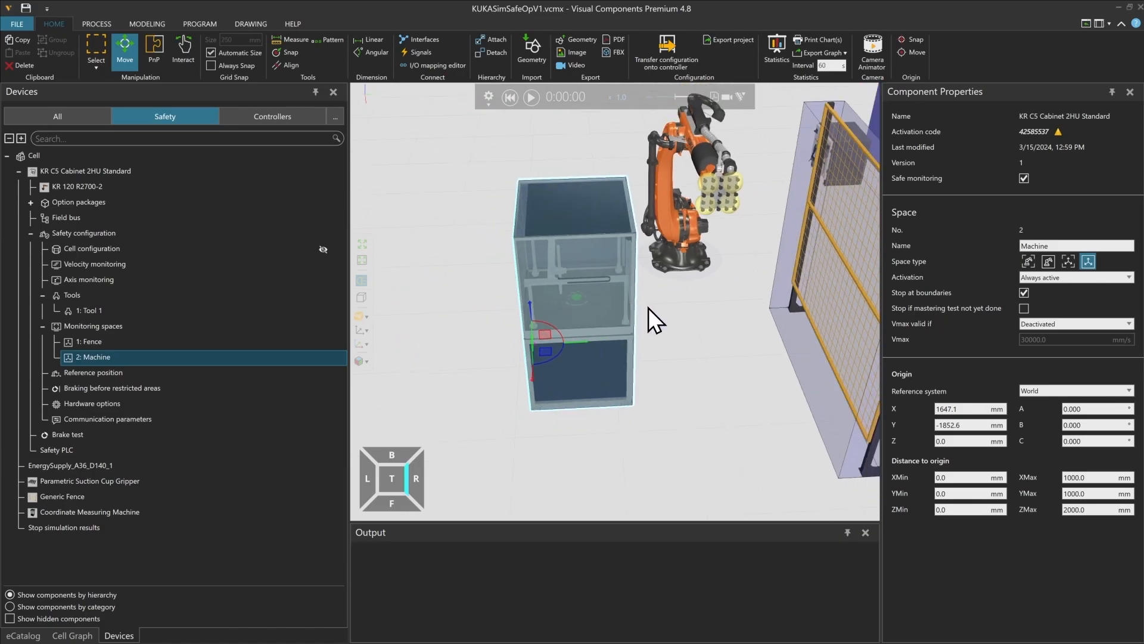
- Review the mastering test's reference position settings and the joint values of Reference group 1
{"action": "left_click", "coordinate": [126, 370]}
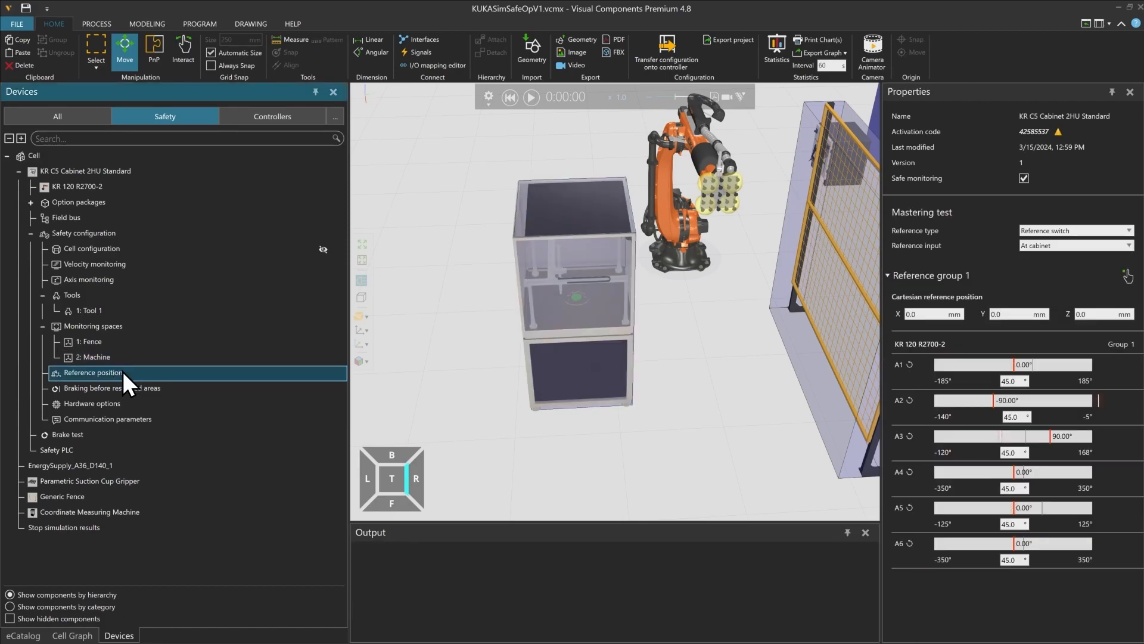
{"action": "middle_click_drag", "start_coordinate": [703, 345], "coordinate": [687, 346]}
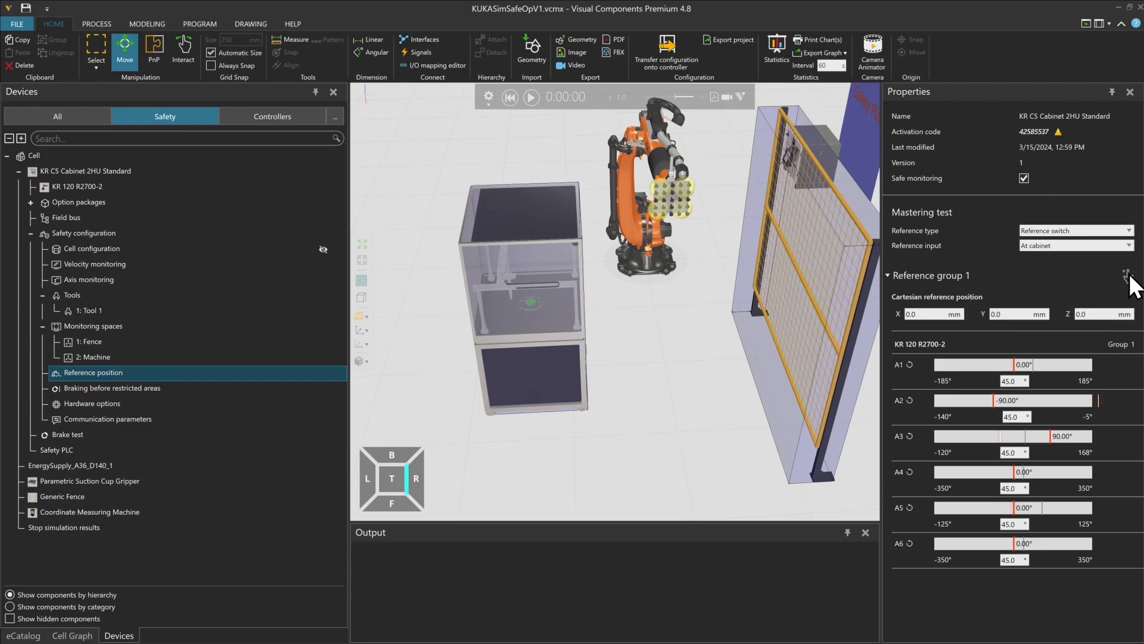
{"action": "right_click_drag", "start_coordinate": [643, 345], "coordinate": [642, 348]}
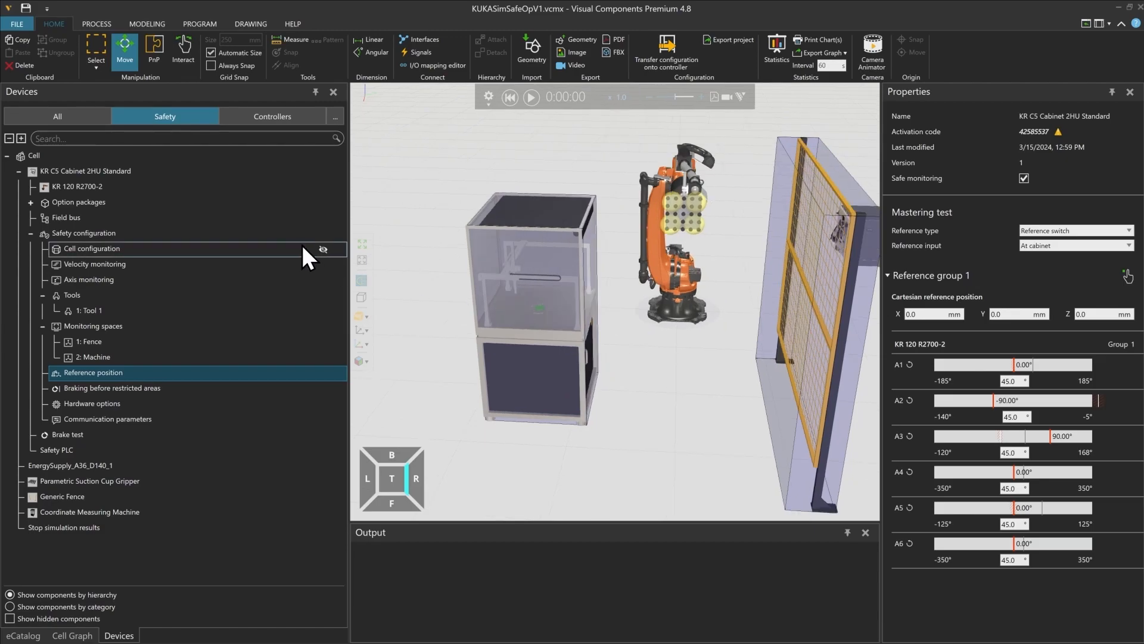
- Jog the robot so its gripper sits low beside the measuring machine, at about X 1264, Y -839, Z 69 mm
{"action": "left_click", "coordinate": [195, 26]}
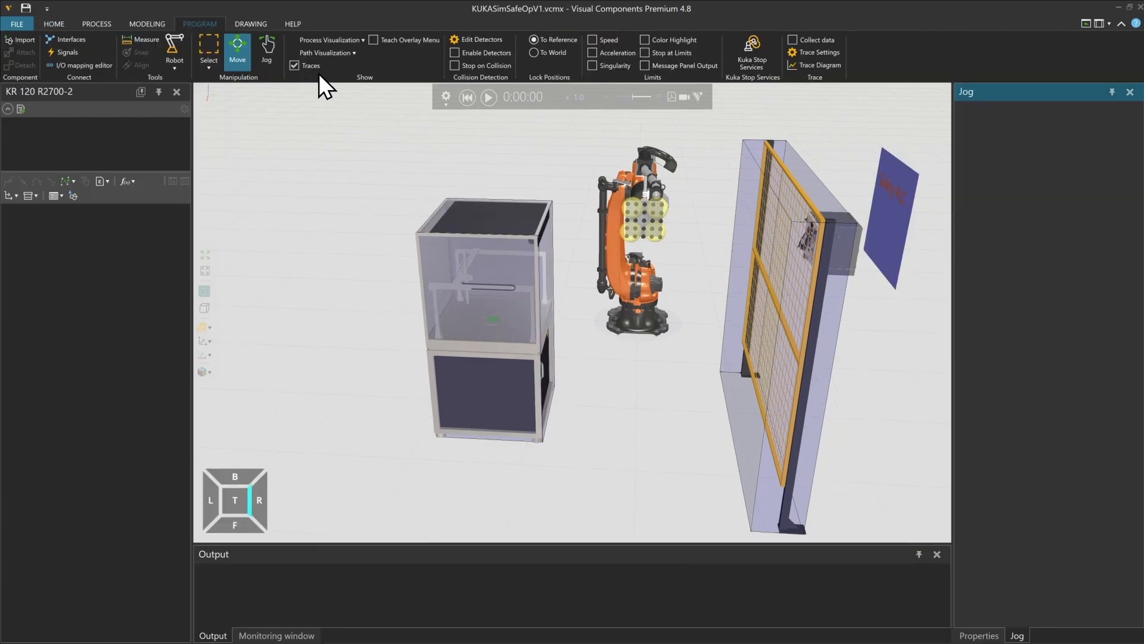
{"action": "left_click", "coordinate": [268, 54]}
{"action": "left_click", "coordinate": [623, 276]}
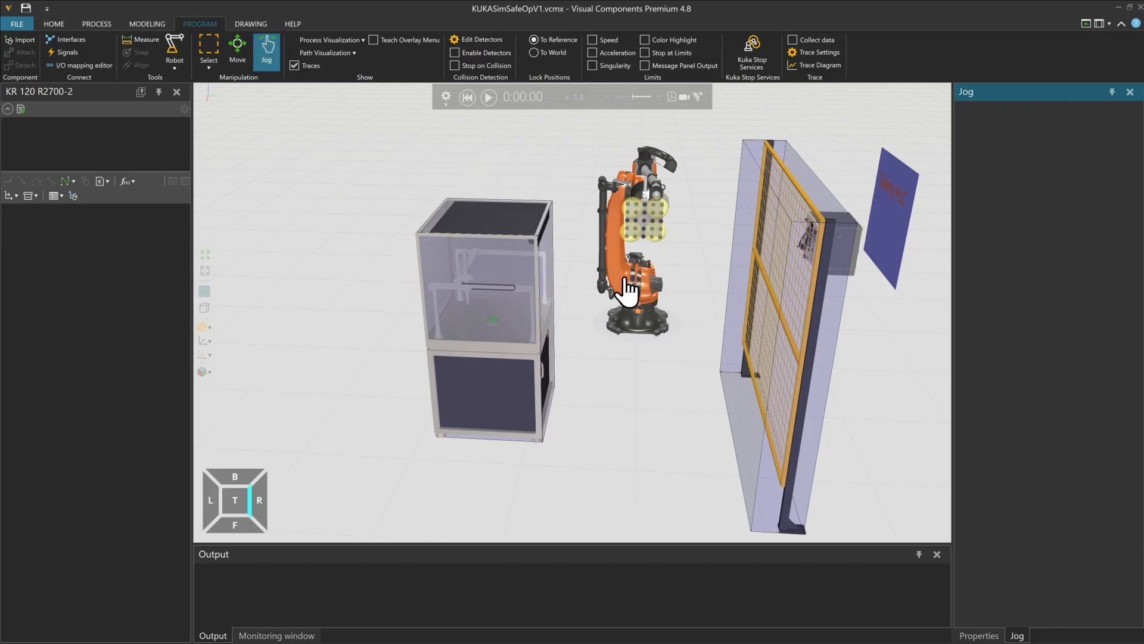
{"action": "left_click", "coordinate": [625, 277]}
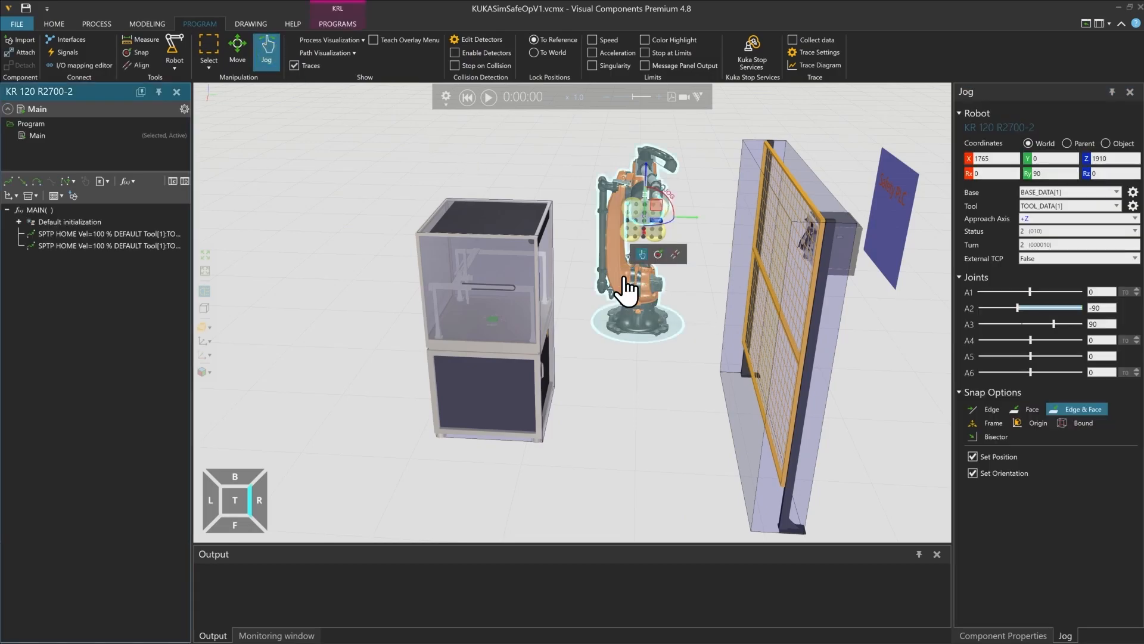
{"action": "right_click_drag", "start_coordinate": [582, 272], "coordinate": [575, 281]}
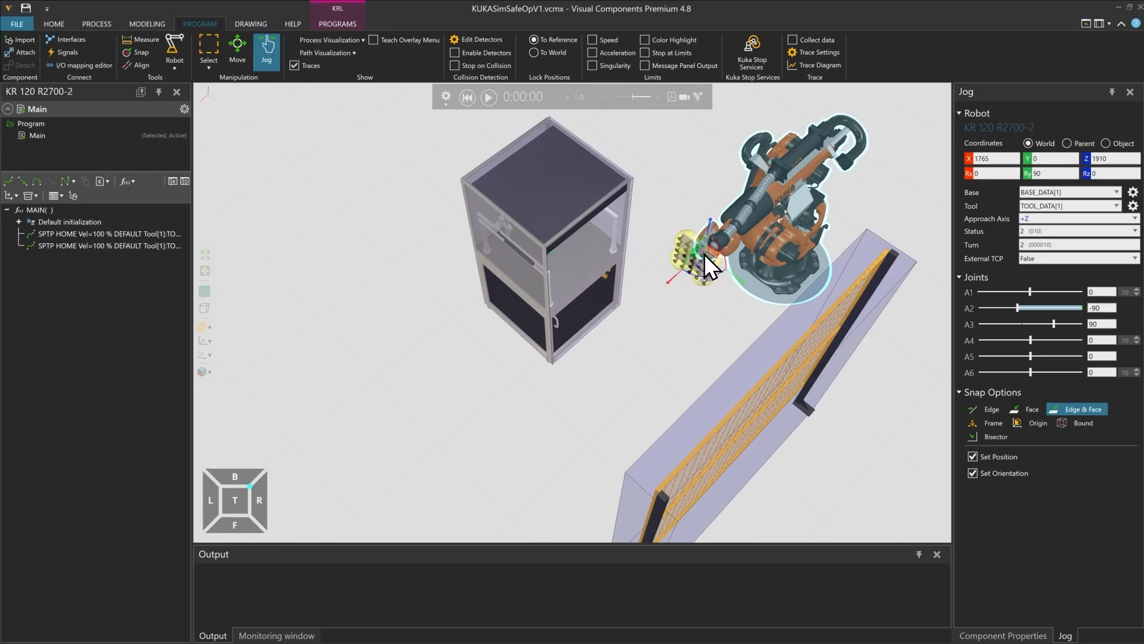
{"action": "left_click_drag", "start_coordinate": [702, 253], "coordinate": [671, 292]}
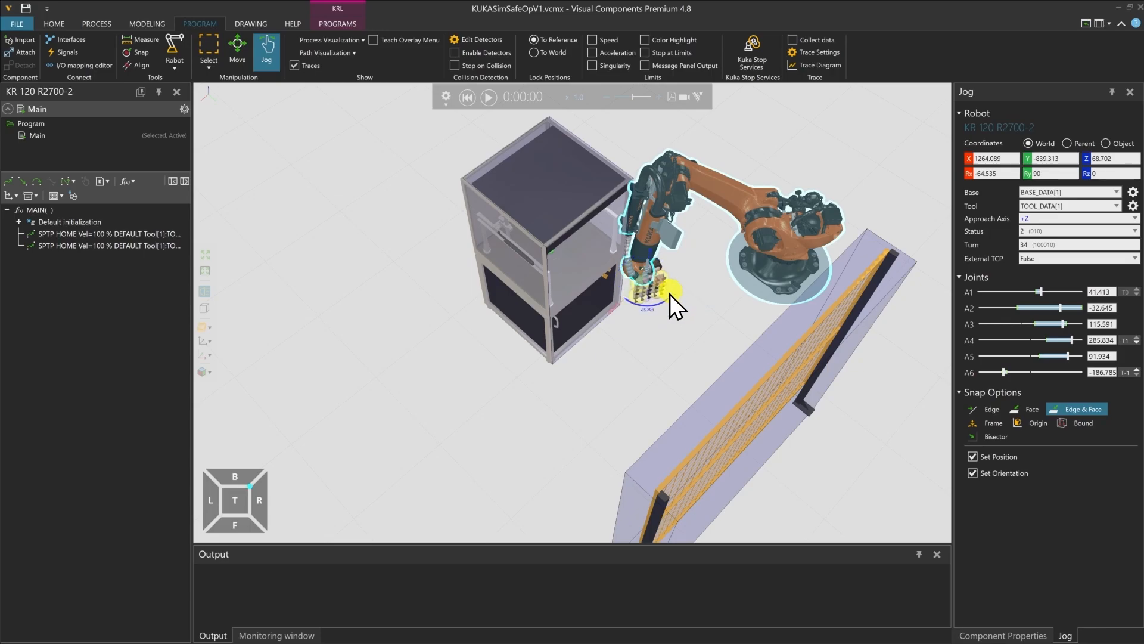
{"action": "right_click_drag", "start_coordinate": [674, 353], "coordinate": [671, 353]}
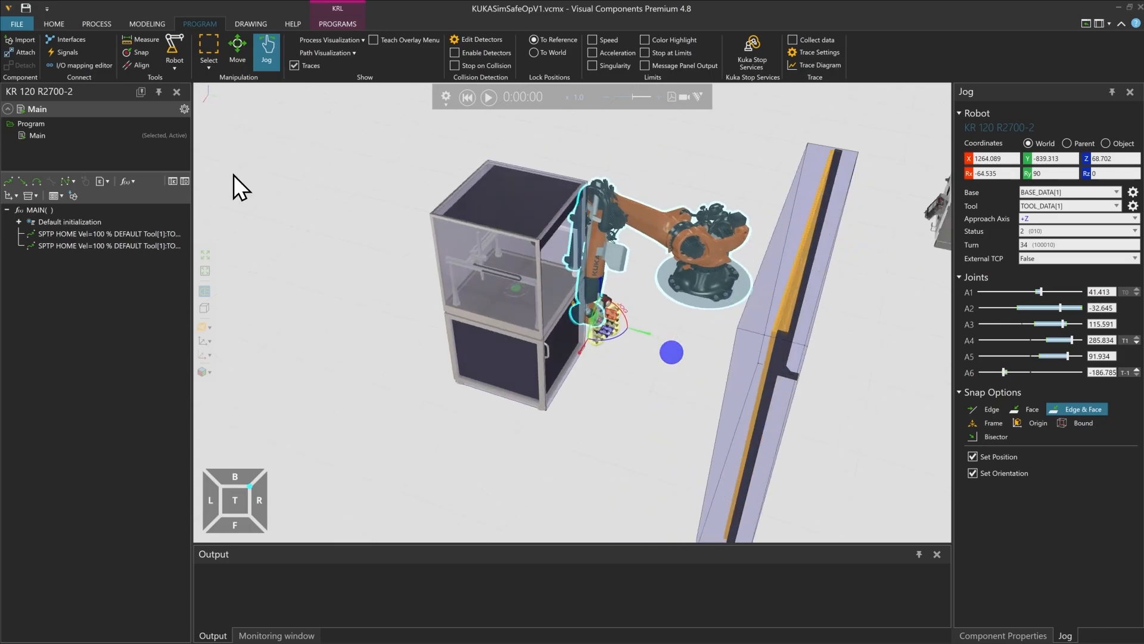
- Apply the robot's current pose as the mastering reference position of Reference group 1, and reset the simulation
{"action": "left_click", "coordinate": [55, 23]}
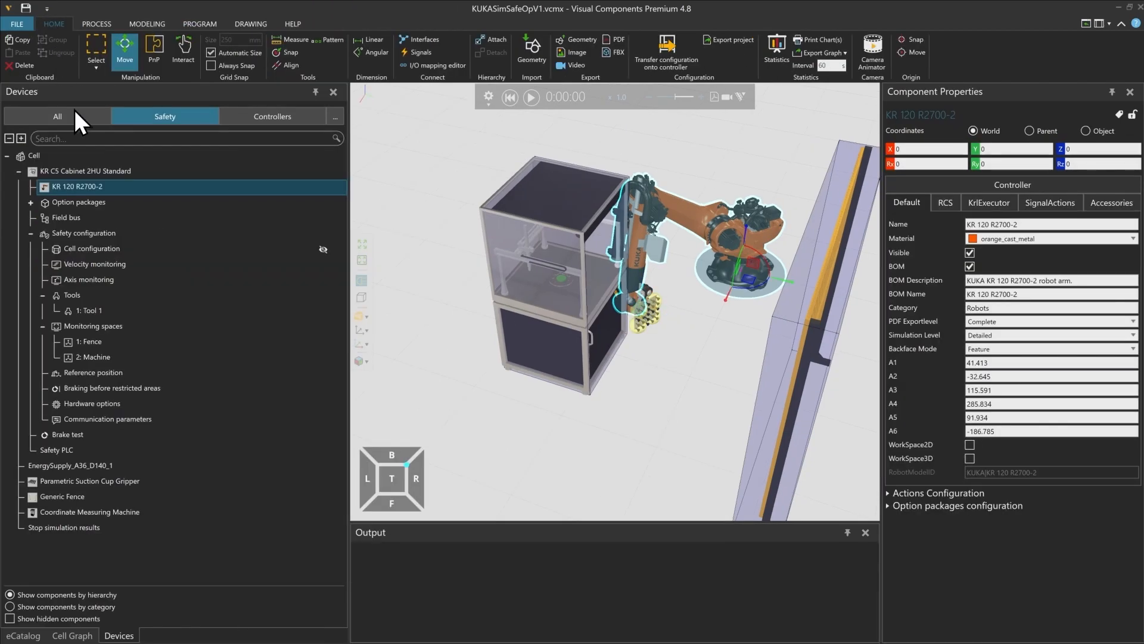
{"action": "left_click", "coordinate": [106, 372]}
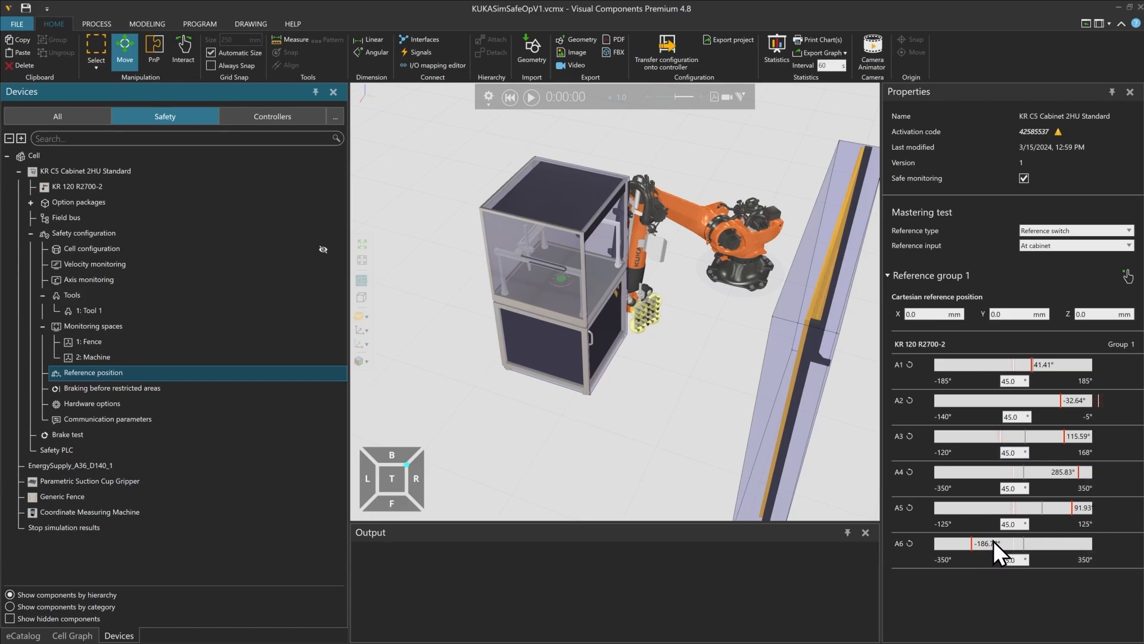
{"action": "left_click", "coordinate": [1125, 277]}
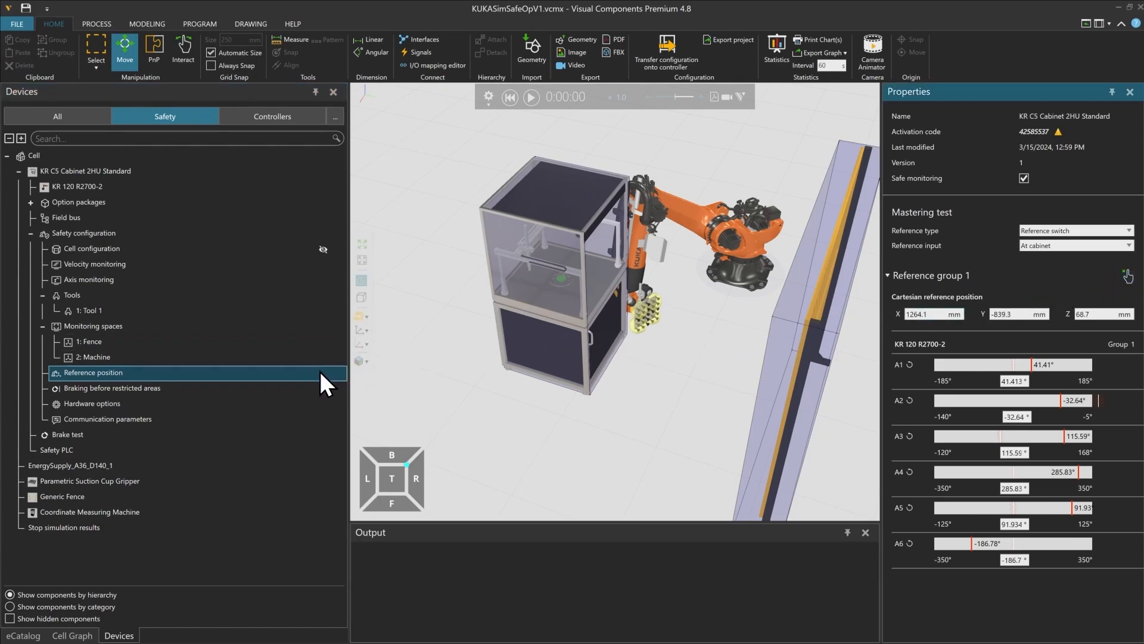
{"action": "left_click", "coordinate": [511, 98]}
- Jog the gripper toward the measuring machine to about X 1765, Y -646, Z 1254 mm and add a point-to-point motion to the main program
{"action": "right_click_drag", "start_coordinate": [695, 294], "coordinate": [706, 286]}
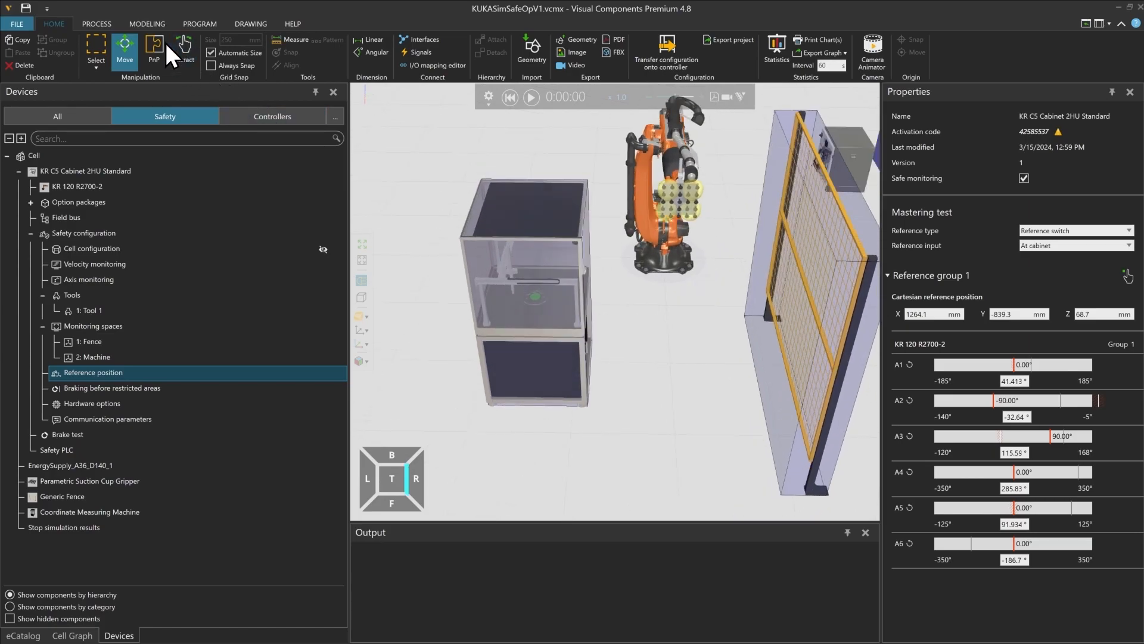
{"action": "left_click", "coordinate": [192, 24]}
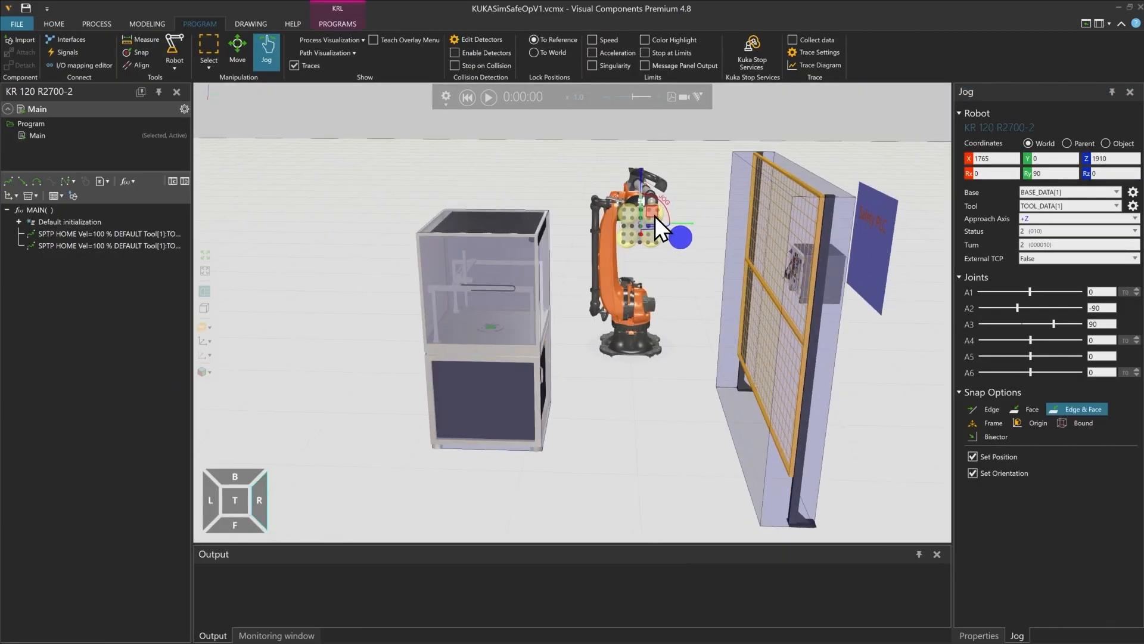
{"action": "left_click_drag", "start_coordinate": [637, 240], "coordinate": [583, 280]}
{"action": "right_click_drag", "start_coordinate": [531, 253], "coordinate": [681, 298]}
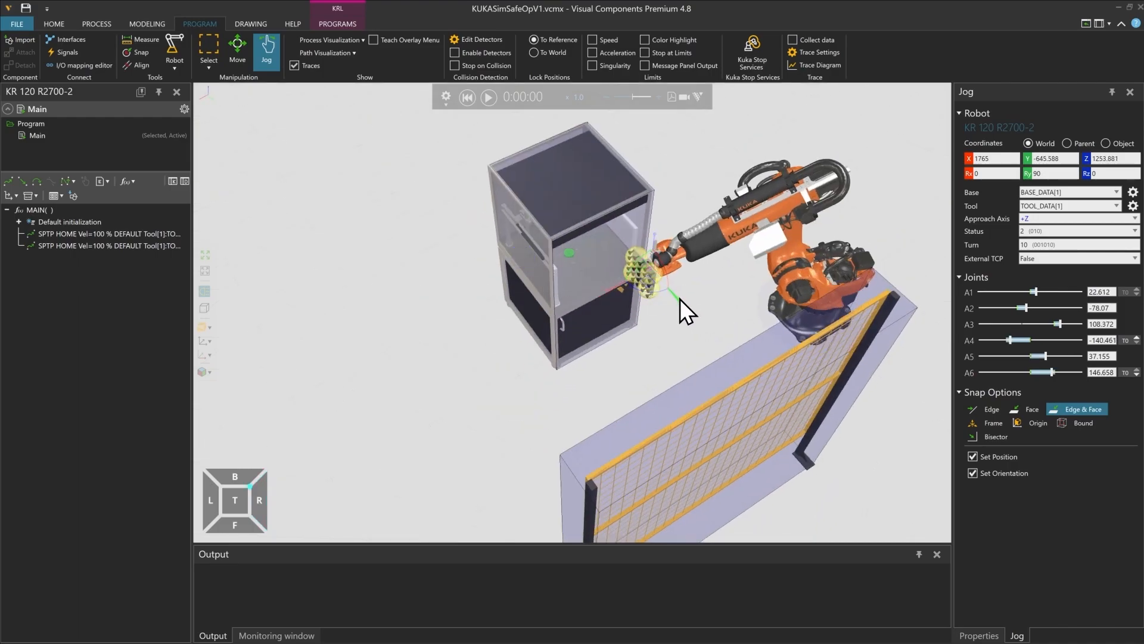
{"action": "left_click", "coordinate": [8, 181]}
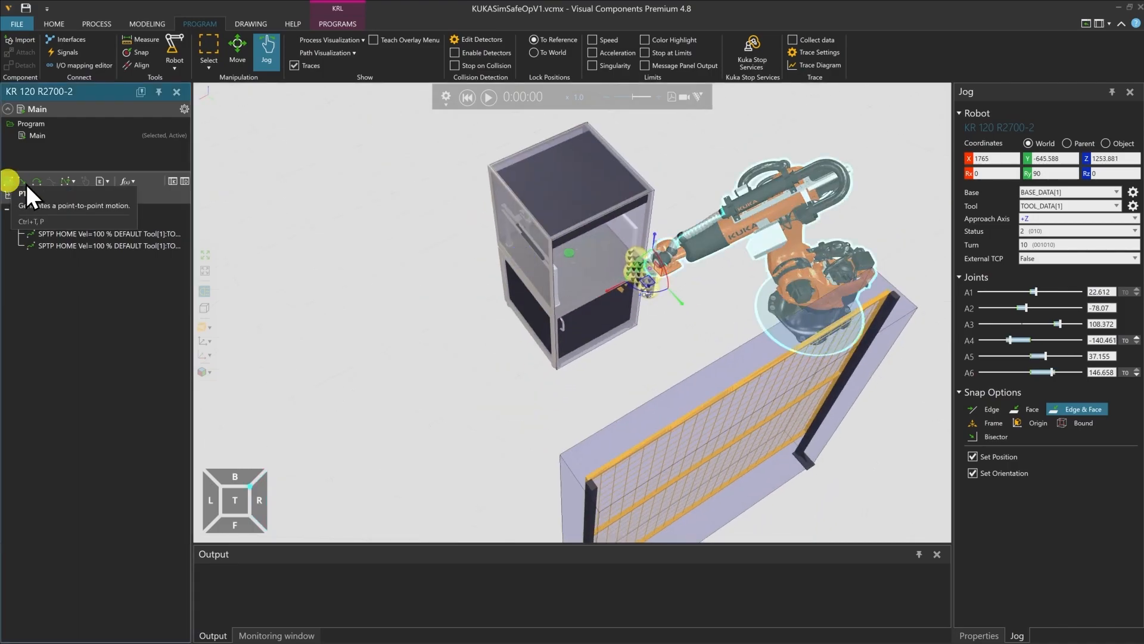
- Jog the gripper toward the fence to X 1765, Y 600, Z 1253.881 mm and add a point-to-point motion there
{"action": "right_click_drag", "start_coordinate": [685, 327], "coordinate": [585, 219]}
{"action": "left_click_drag", "start_coordinate": [588, 222], "coordinate": [715, 187]}
{"action": "right_click_drag", "start_coordinate": [705, 250], "coordinate": [695, 245]}
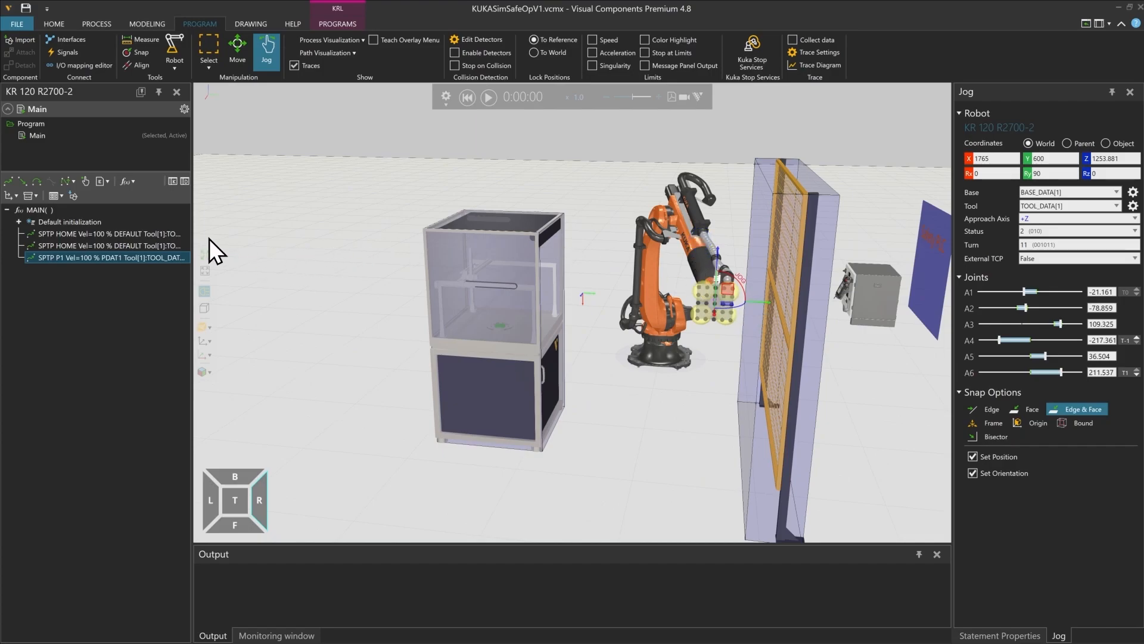
{"action": "left_click", "coordinate": [9, 182]}
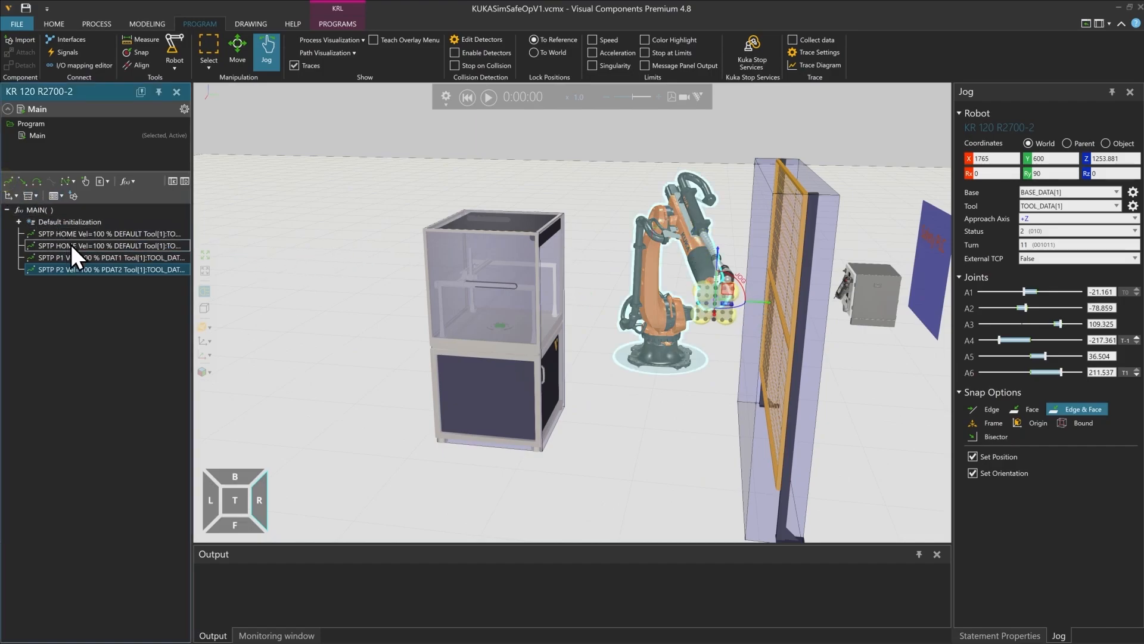
- Move the second HOME motion to the end of the main program and reset the simulation
{"action": "left_click_drag", "start_coordinate": [72, 246], "coordinate": [65, 277]}
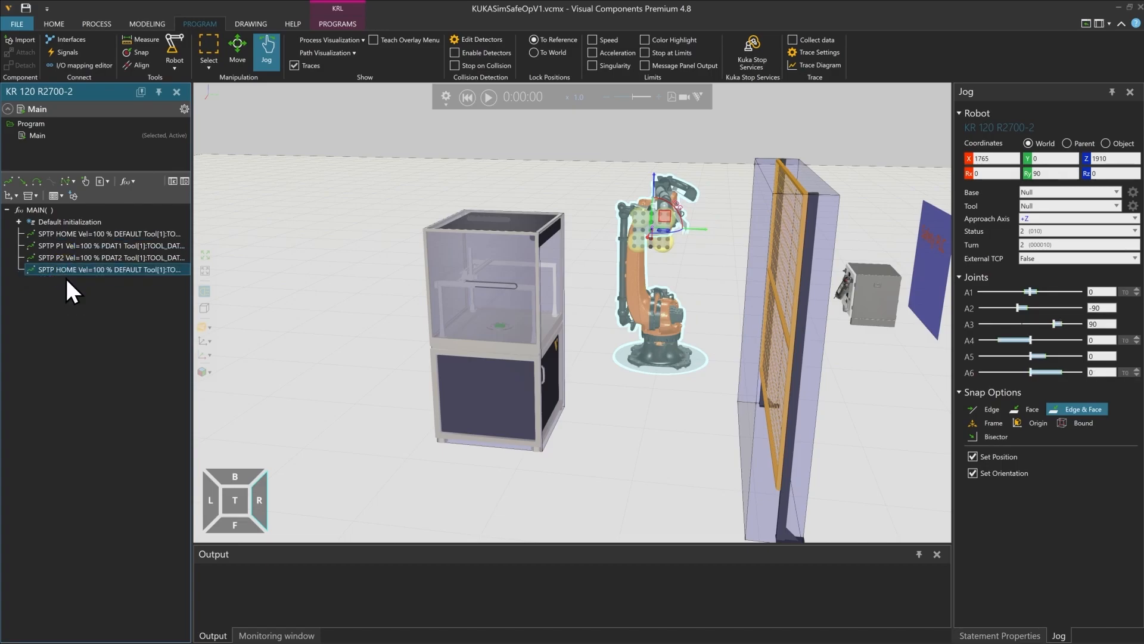
{"action": "left_click", "coordinate": [468, 99]}
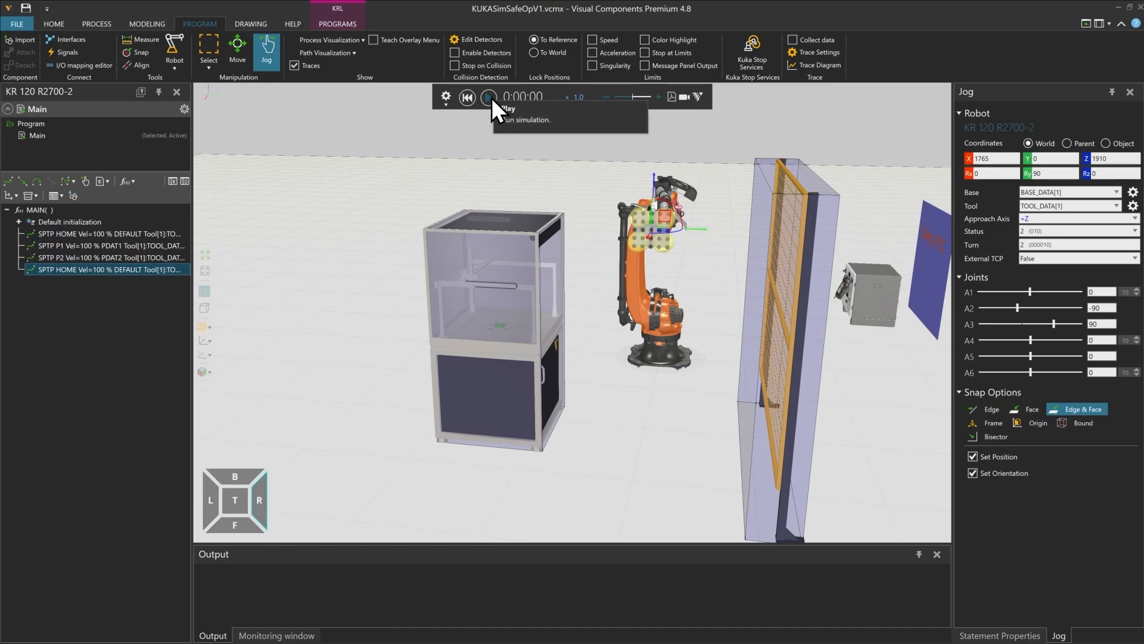
- Enable trace data collection, open the trace settings and run the main program's simulation
{"action": "left_click", "coordinate": [792, 40]}
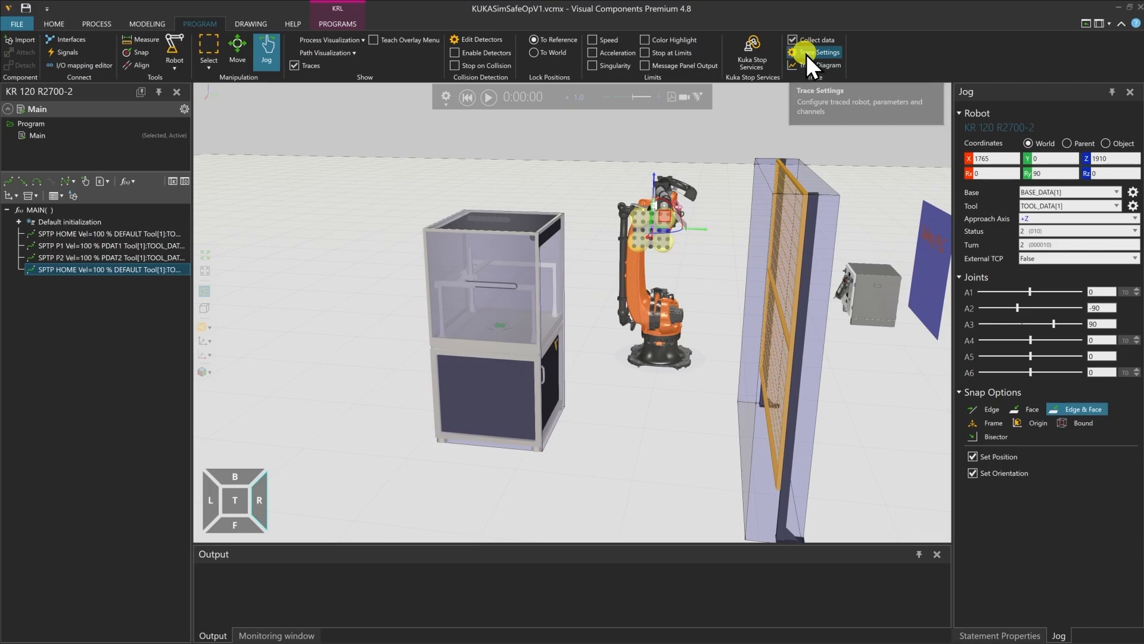
{"action": "left_click", "coordinate": [806, 55]}
{"action": "left_click", "coordinate": [488, 97]}
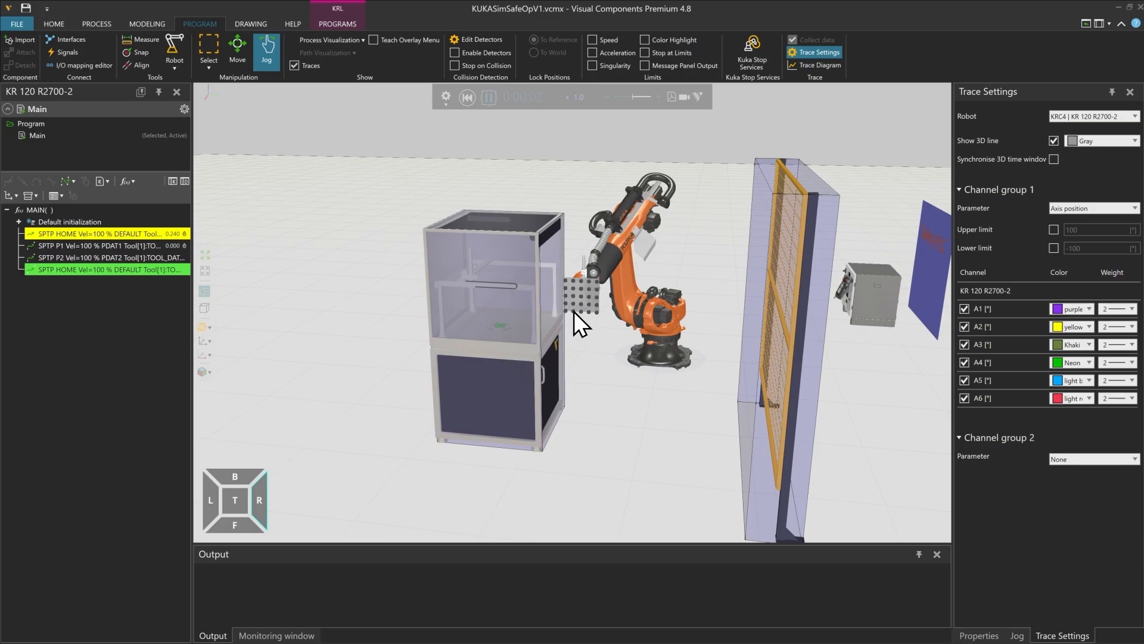
{"action": "scroll", "coordinate": [570, 306], "scroll_direction": "up", "scroll_amount": 5}
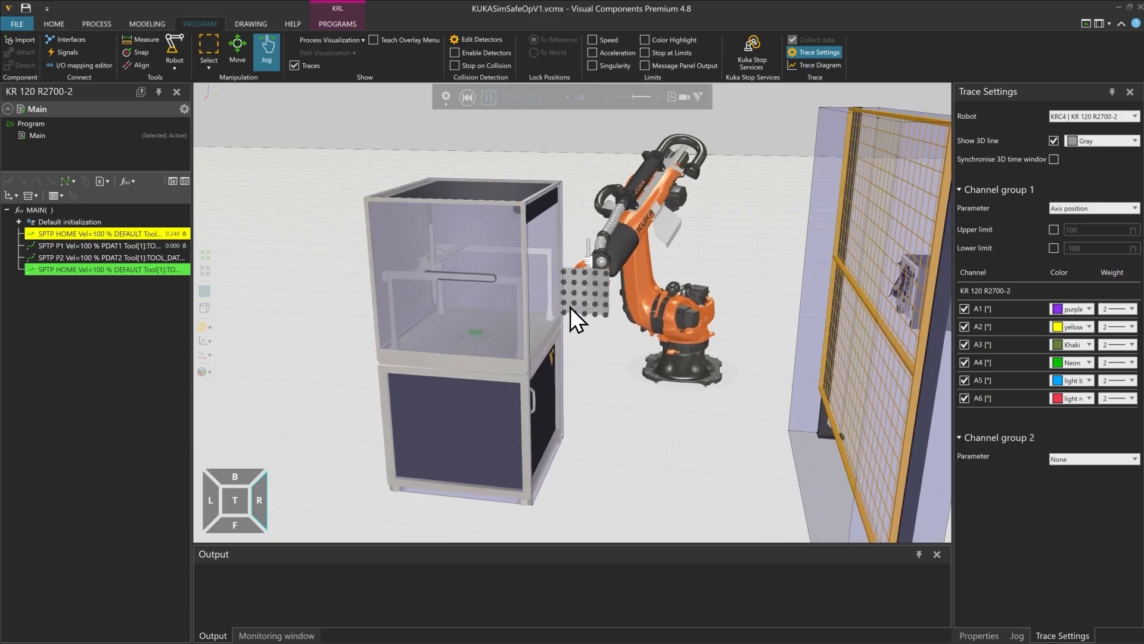
{"action": "right_click_drag", "start_coordinate": [597, 316], "coordinate": [597, 315]}
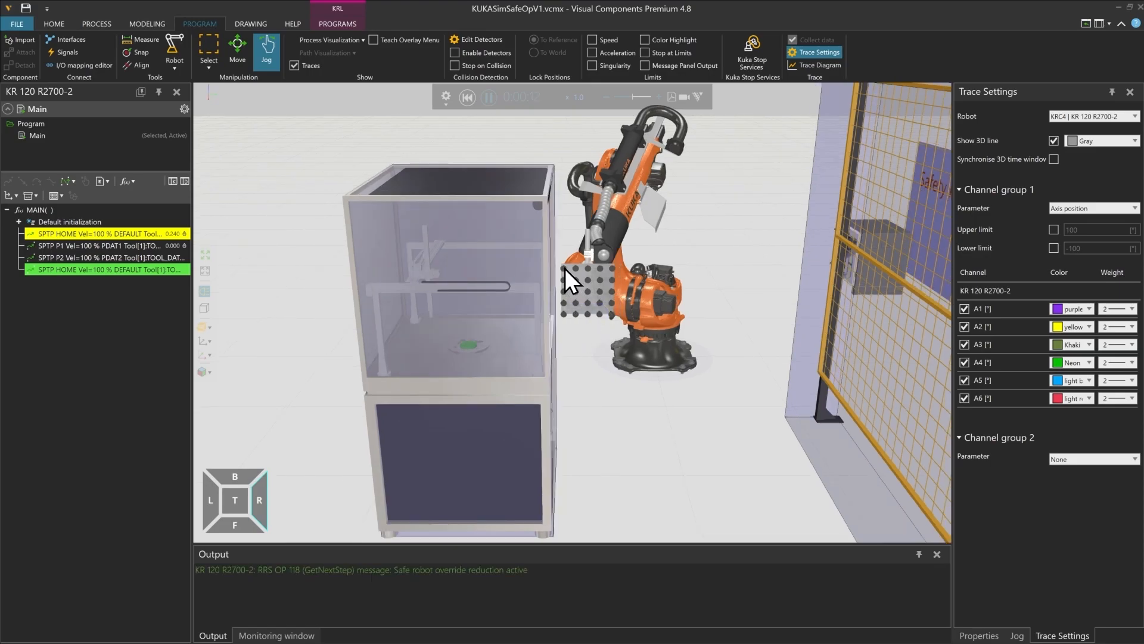
{"action": "left_click", "coordinate": [558, 573]}
{"action": "left_click_drag", "start_coordinate": [558, 573], "coordinate": [391, 579]}
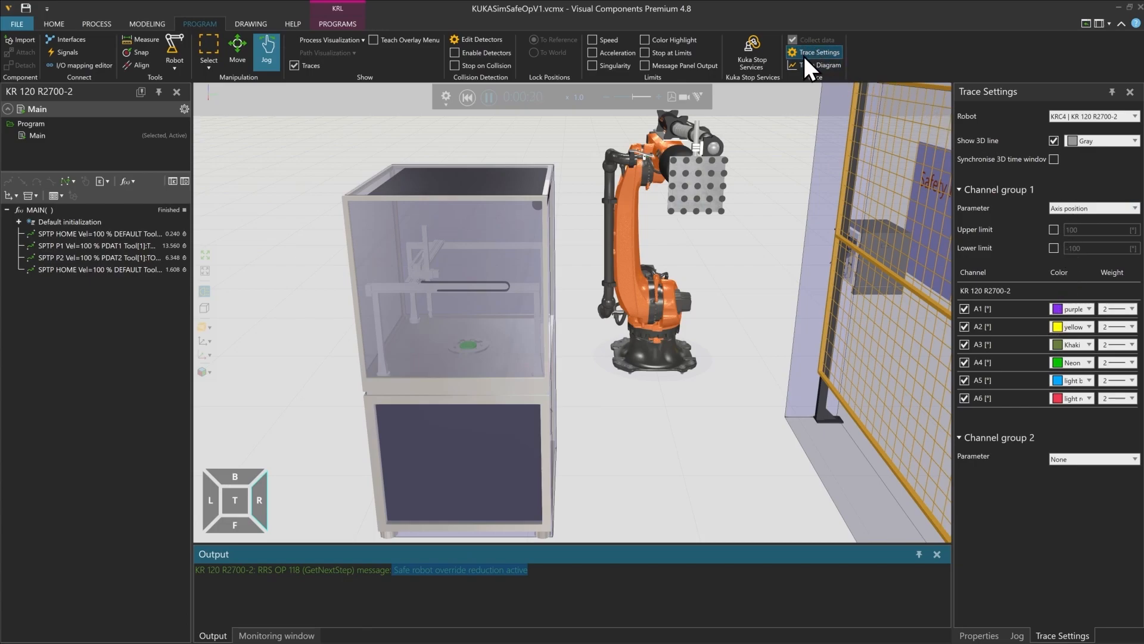
- Set the trace parameter of Channel group 1 to BBRA and show an enlarged trace diagram
{"action": "left_click", "coordinate": [1085, 210]}
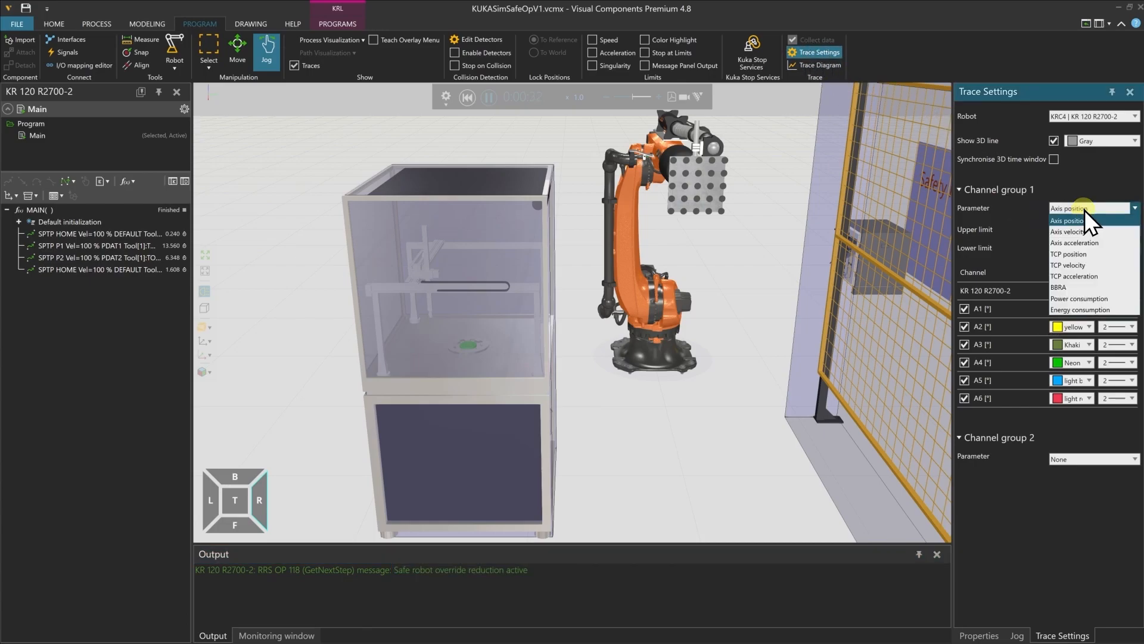
{"action": "left_click", "coordinate": [1064, 288]}
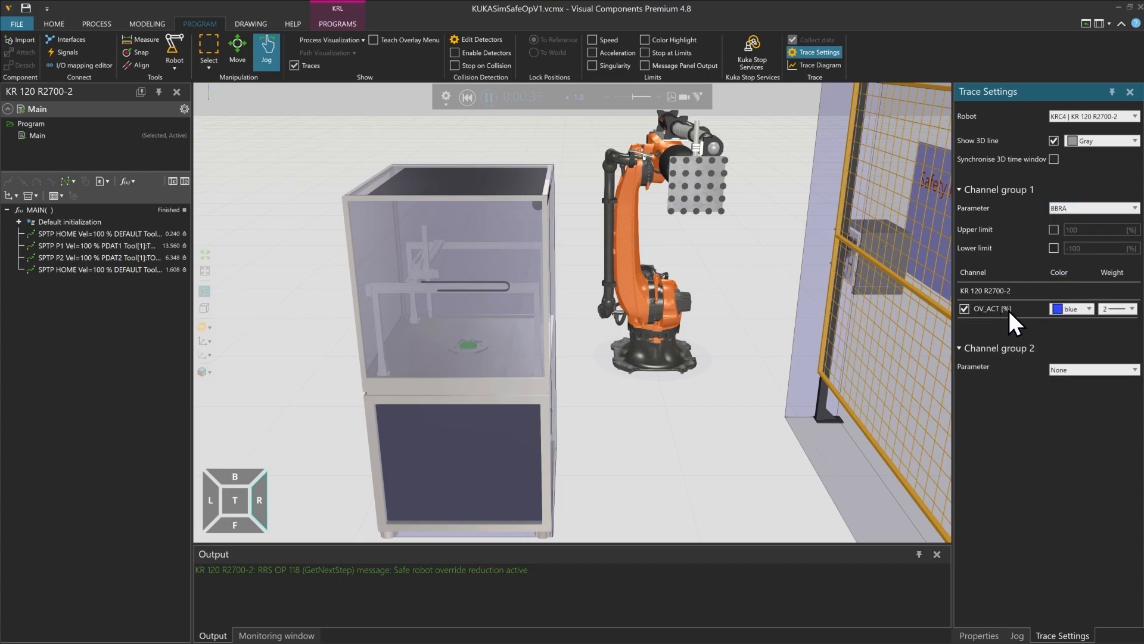
{"action": "left_click", "coordinate": [799, 64]}
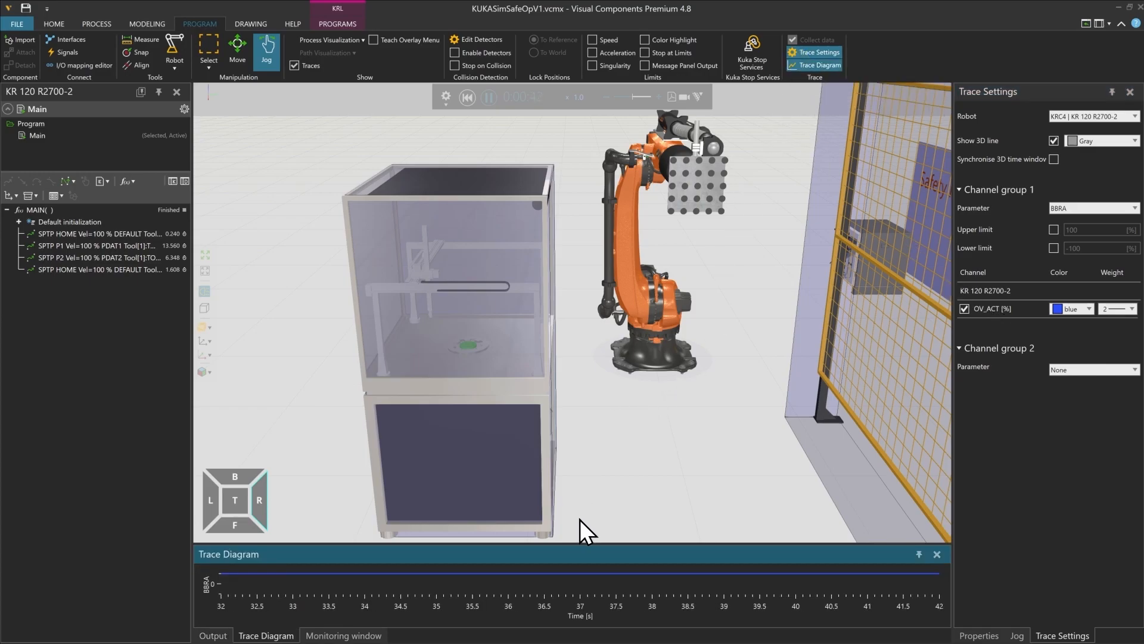
{"action": "left_click_drag", "start_coordinate": [582, 542], "coordinate": [577, 397]}
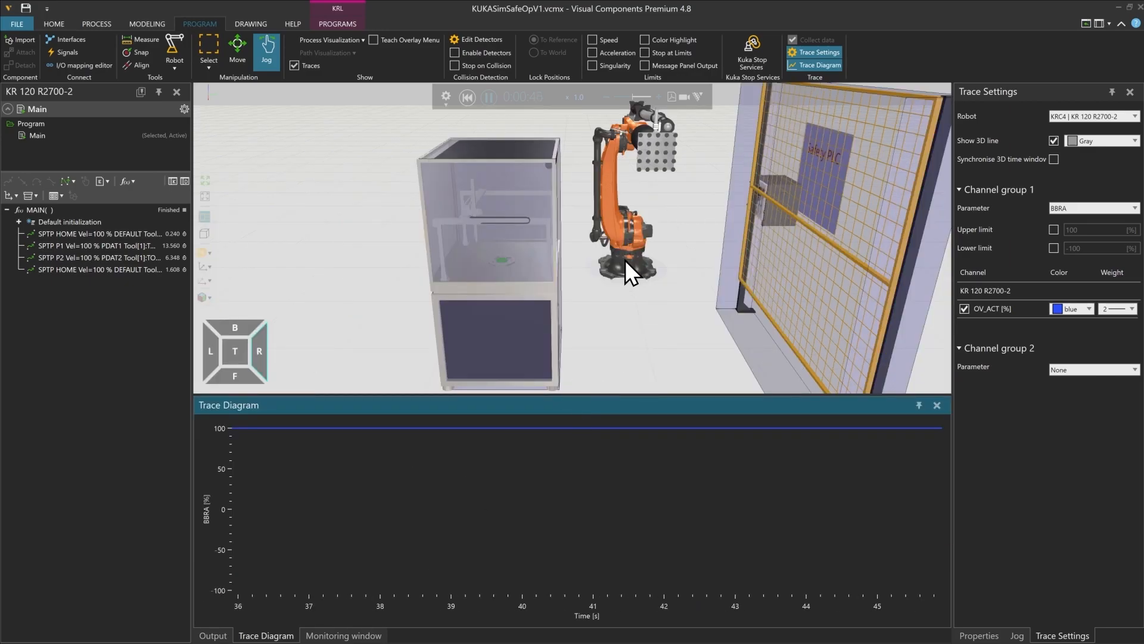
- Pause the simulation and examine the BBRA trace over its first 20 s, including the point at 4.34 s
{"action": "left_click", "coordinate": [488, 99]}
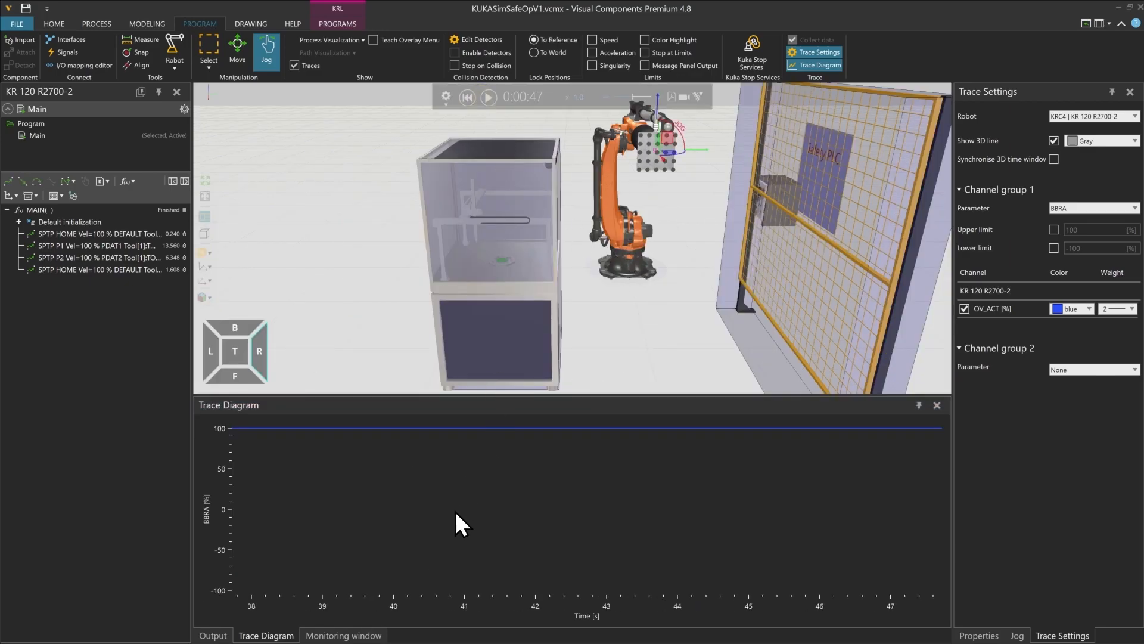
{"action": "left_click", "coordinate": [327, 596]}
{"action": "scroll", "coordinate": [306, 594], "scroll_direction": "down", "scroll_amount": 4}
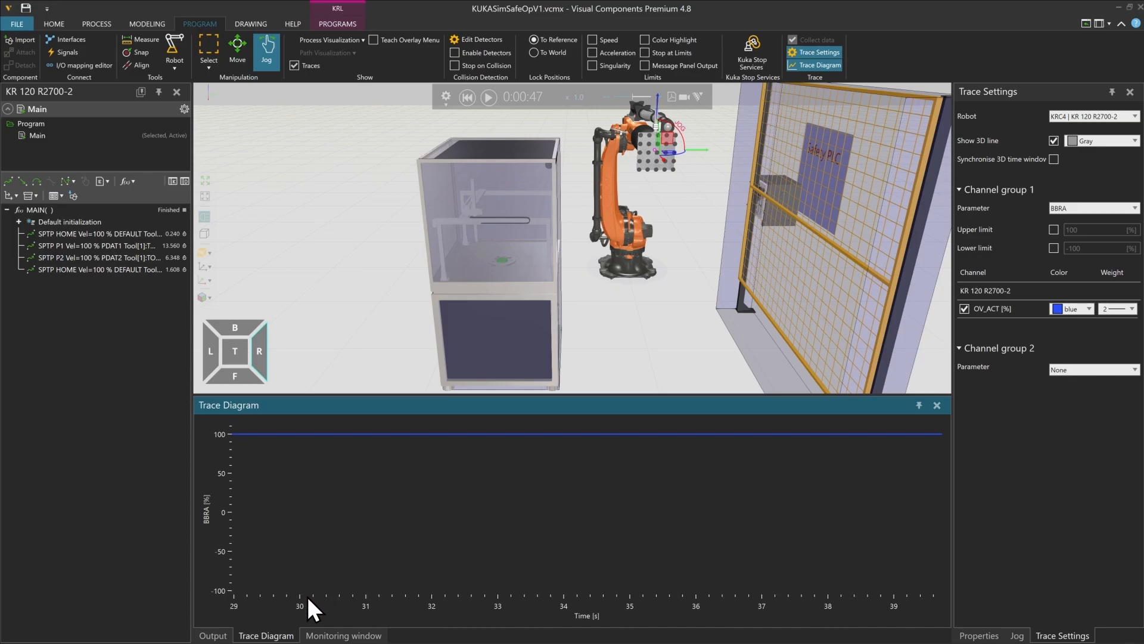
{"action": "scroll", "coordinate": [306, 595], "scroll_direction": "down", "scroll_amount": 5}
{"action": "left_click_drag", "start_coordinate": [306, 594], "coordinate": [929, 613]}
{"action": "left_click_drag", "start_coordinate": [284, 613], "coordinate": [736, 620]}
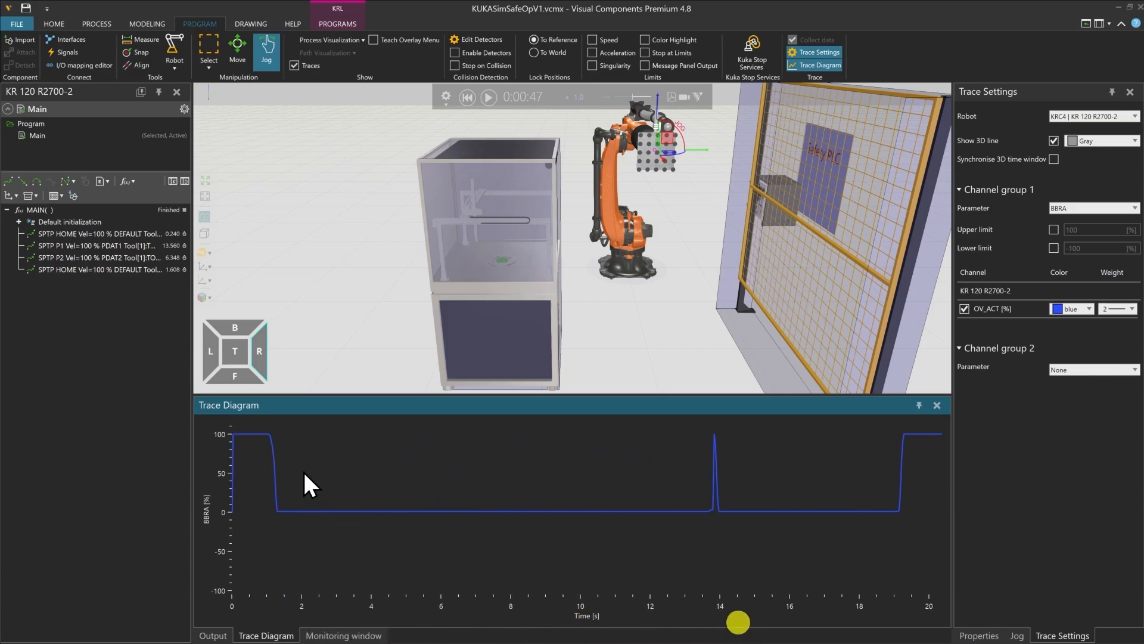
{"action": "mouse_move", "coordinate": [249, 437]}
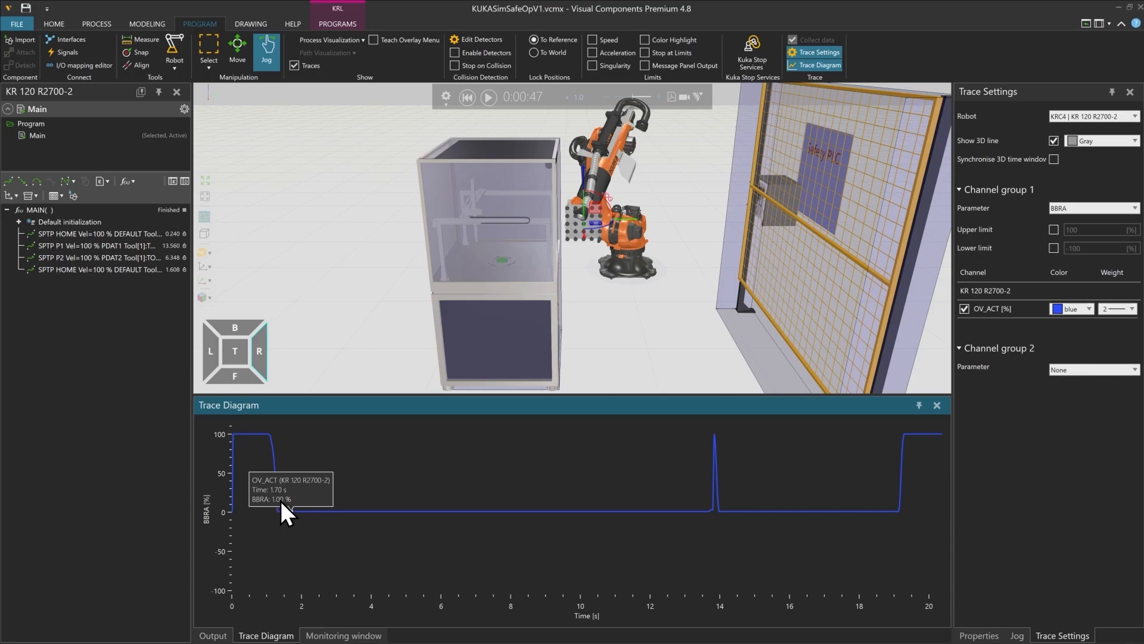
{"action": "left_click", "coordinate": [383, 511]}
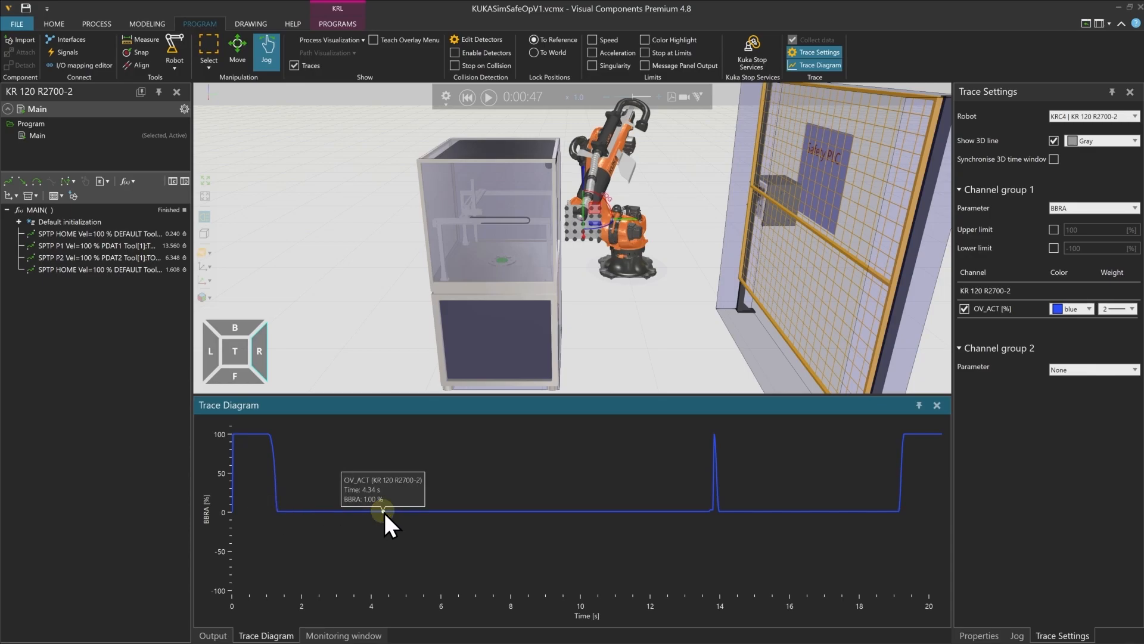
- Examine the clearance between the gripper's monitoring spheres and the machine's protected space in an orthographic side view
{"action": "left_click", "coordinate": [55, 24]}
{"action": "left_click", "coordinate": [323, 311]}
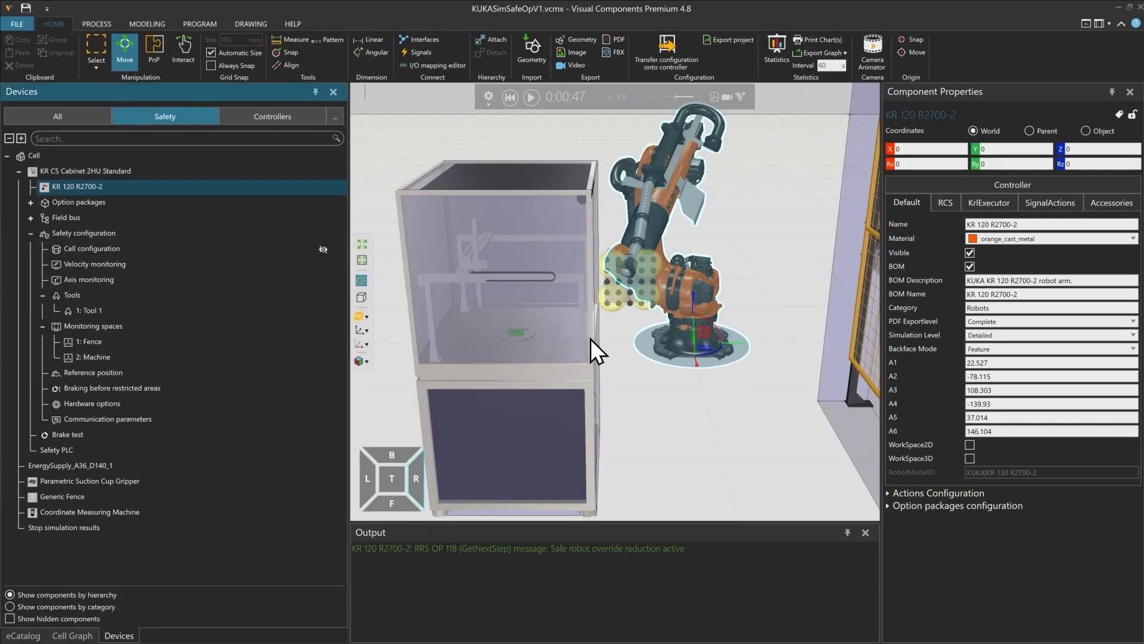
{"action": "scroll", "coordinate": [664, 323], "scroll_direction": "up", "scroll_amount": 3}
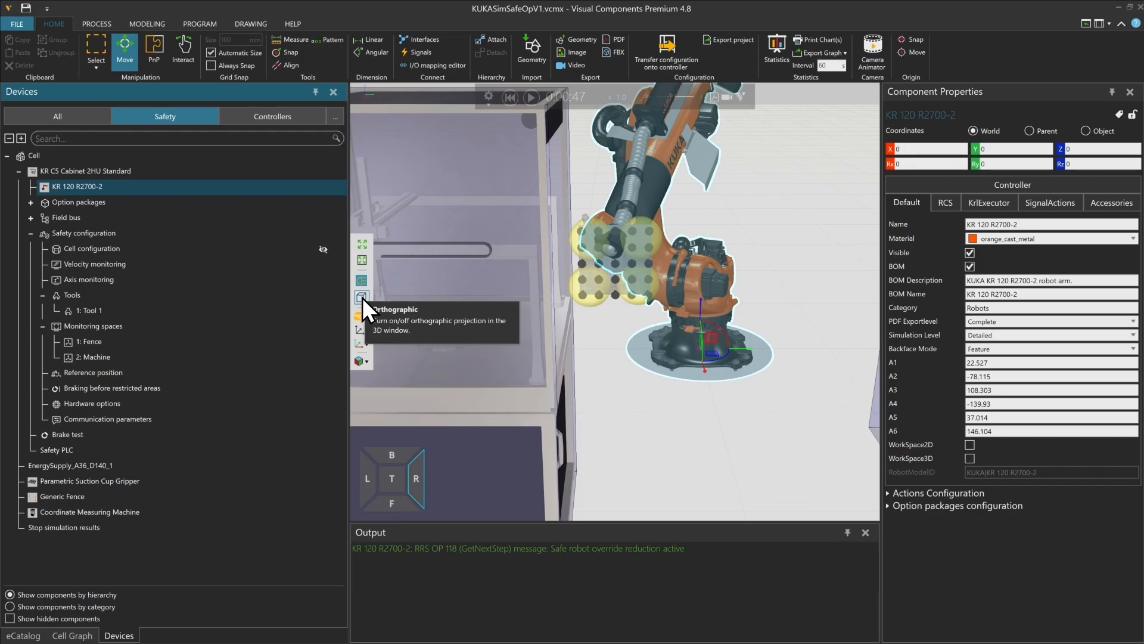
{"action": "left_click", "coordinate": [363, 296]}
{"action": "scroll", "coordinate": [605, 282], "scroll_direction": "up", "scroll_amount": 5}
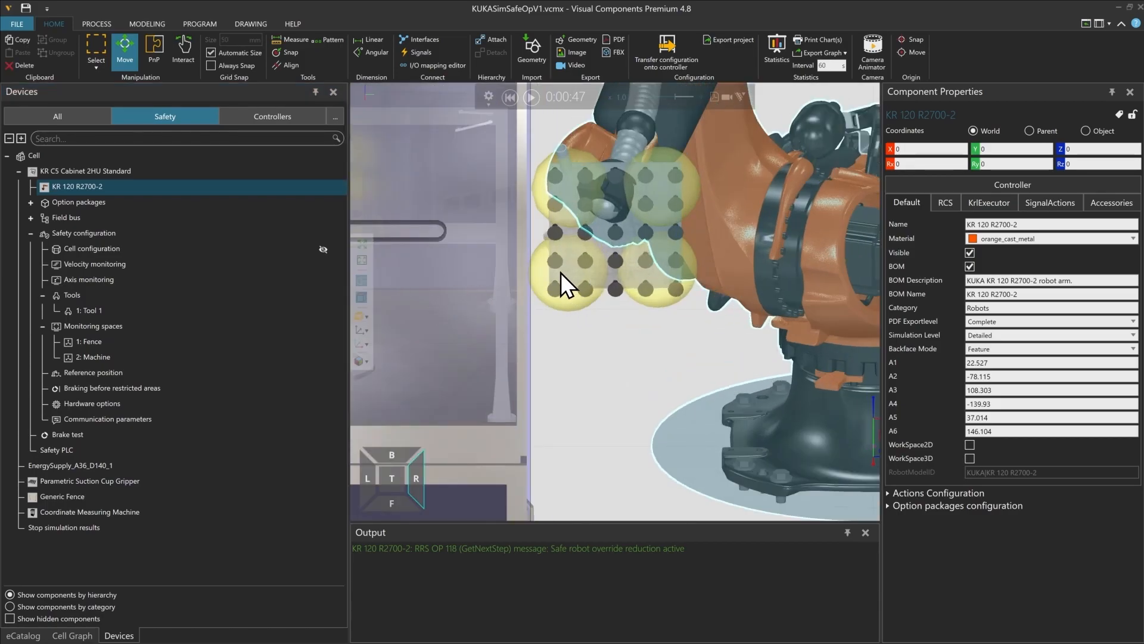
{"action": "left_click", "coordinate": [421, 472]}
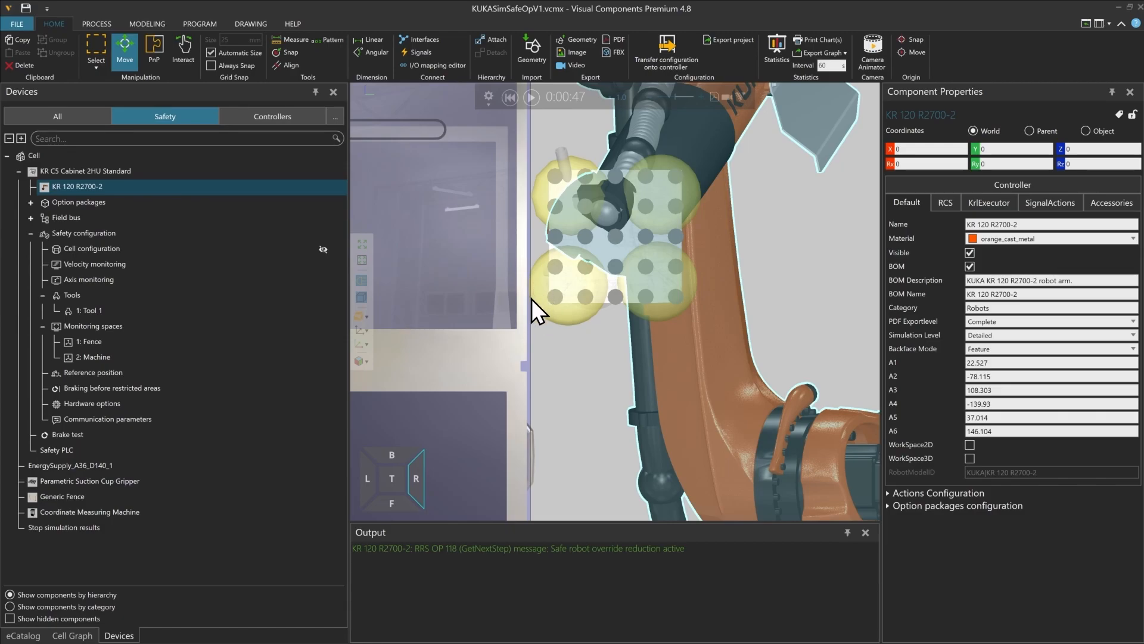
- Inspect the BBRA trace and matching robot poses at 6.58 s, 13.84 s and 19.30 s
{"action": "left_click", "coordinate": [191, 23]}
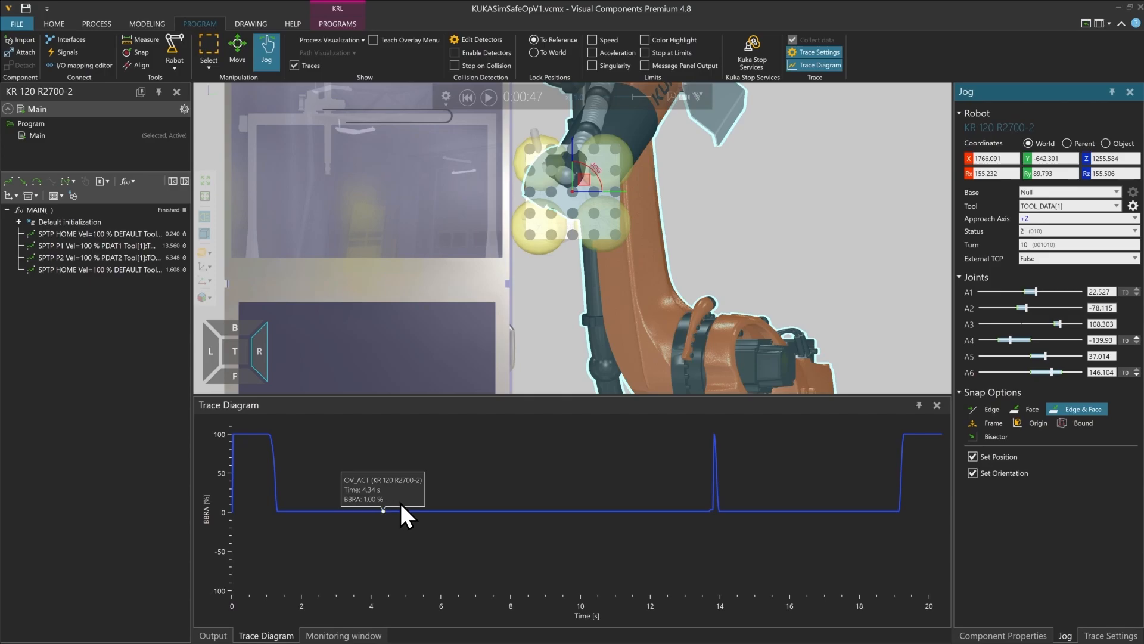
{"action": "left_click", "coordinate": [462, 510]}
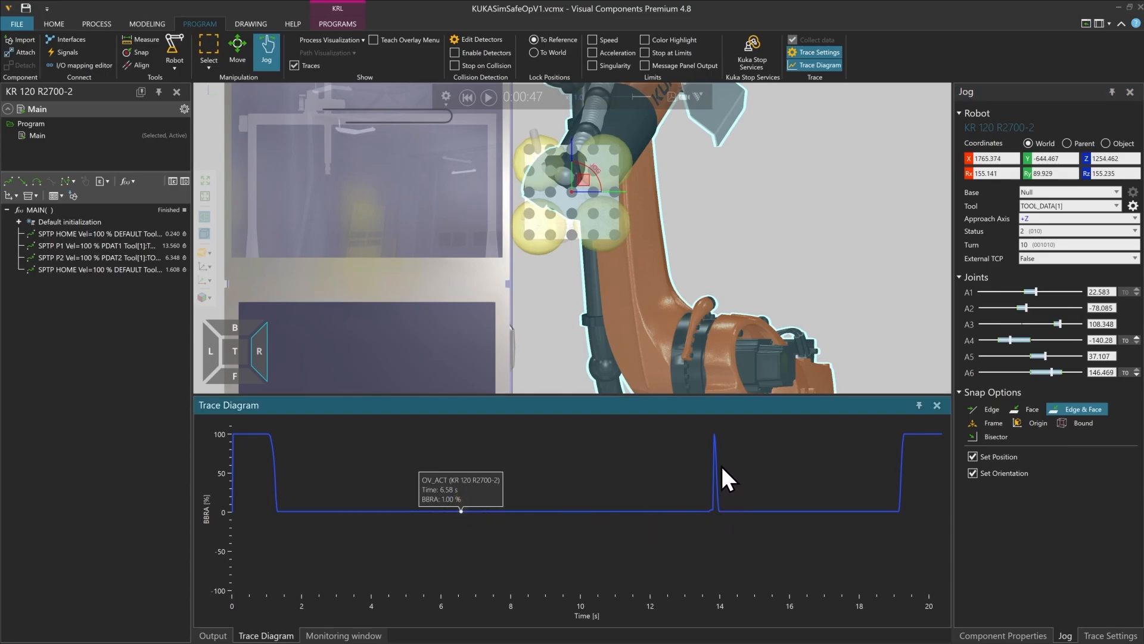
{"action": "left_click", "coordinate": [714, 492]}
{"action": "left_click", "coordinate": [713, 434]}
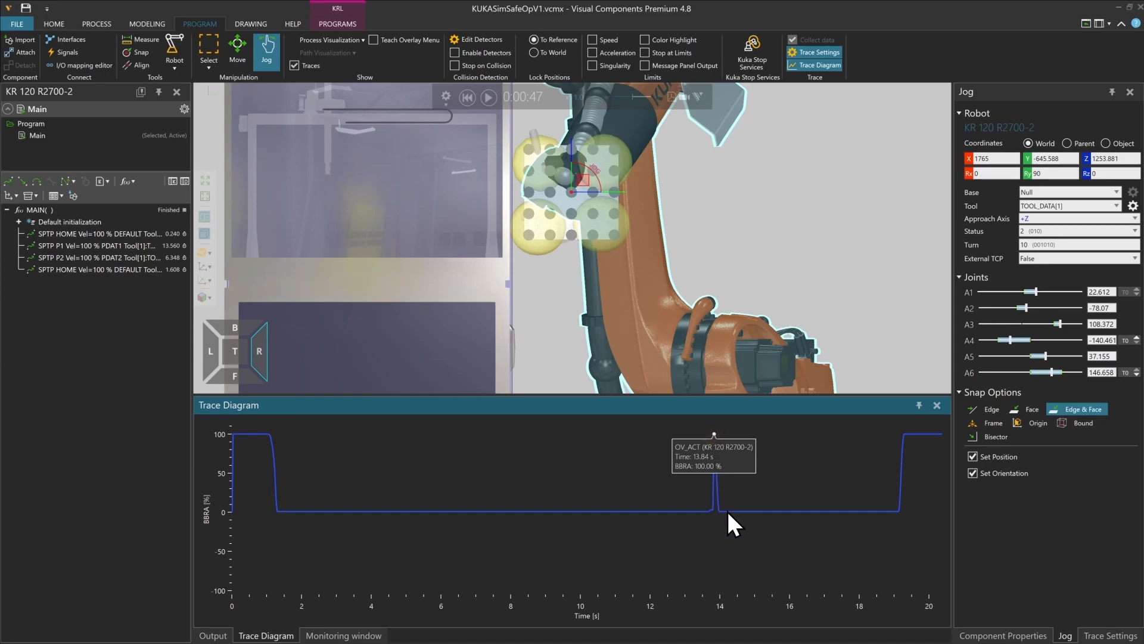
{"action": "left_click", "coordinate": [906, 432]}
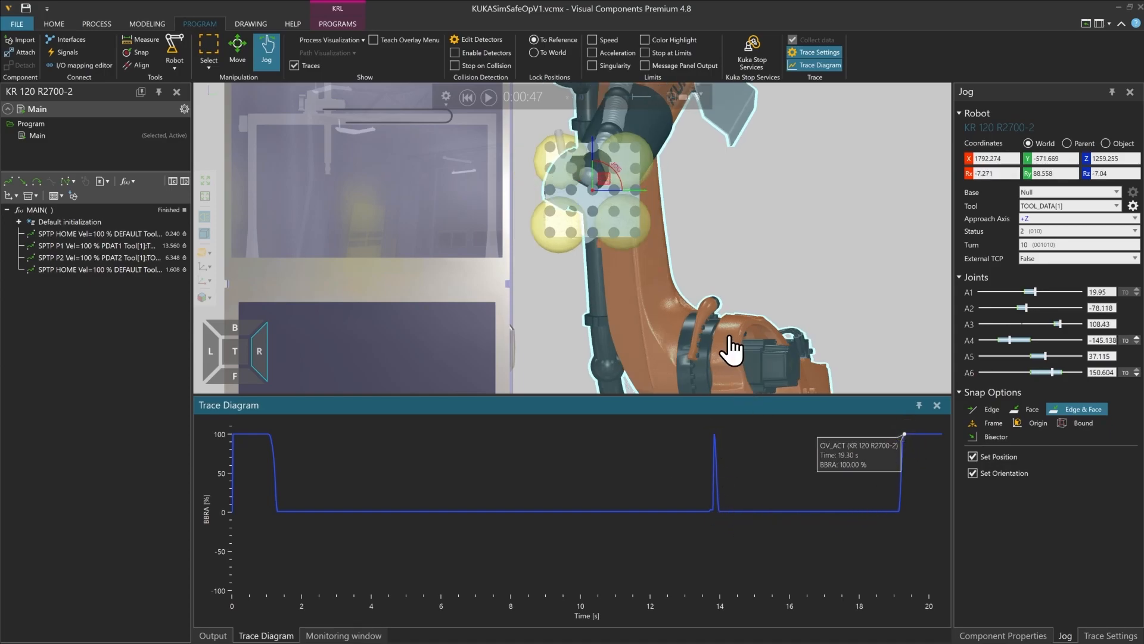
- Check the robot's poses near the fence and at home using the BBRA trace points at 20.04 s and 28.03 s
{"action": "scroll", "coordinate": [730, 346], "scroll_direction": "down", "scroll_amount": 5}
{"action": "scroll", "coordinate": [755, 457], "scroll_direction": "down", "scroll_amount": 2}
{"action": "left_click_drag", "start_coordinate": [545, 609], "coordinate": [327, 603]}
{"action": "left_click", "coordinate": [422, 439]}
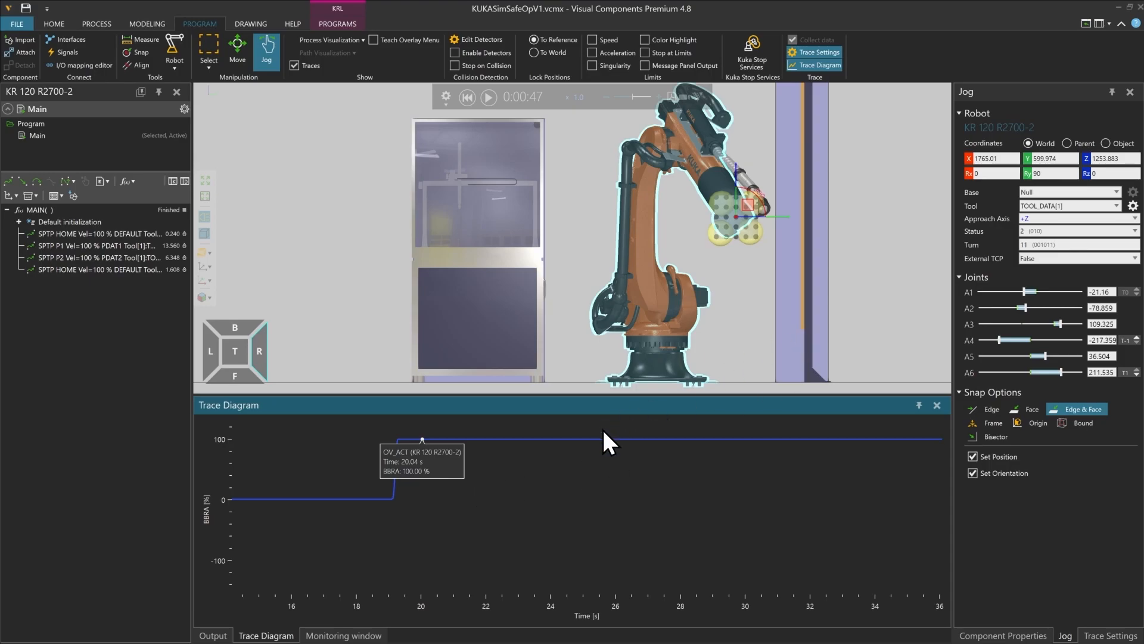
{"action": "left_click", "coordinate": [682, 439]}
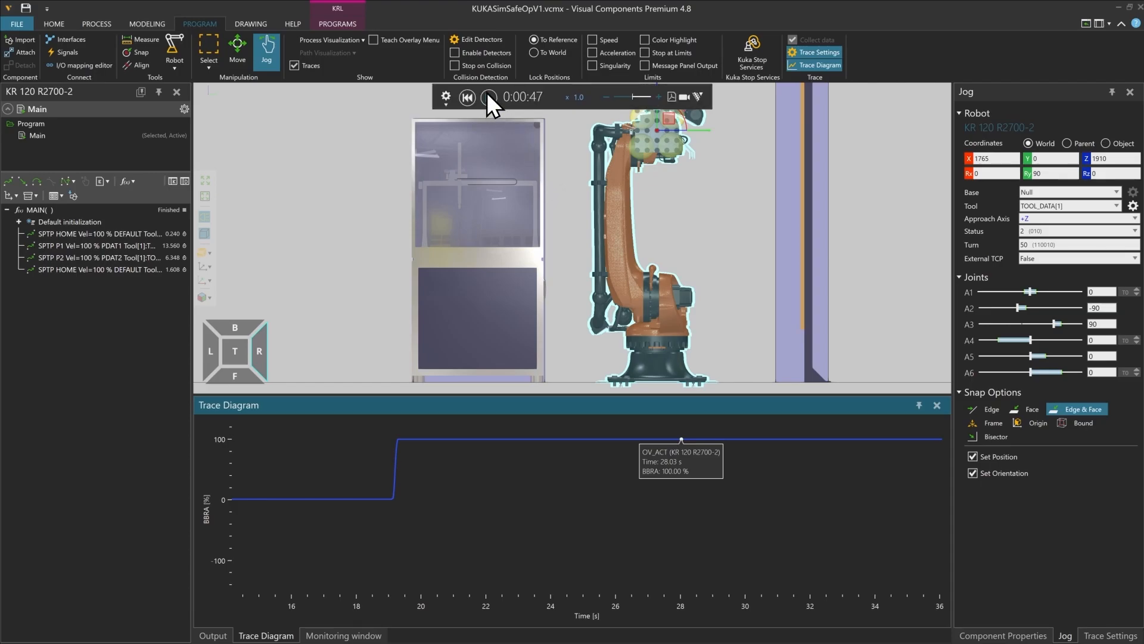
- Reset the simulation and activate Braking before restricted areas in the cabinet's safety configuration
{"action": "left_click", "coordinate": [467, 98]}
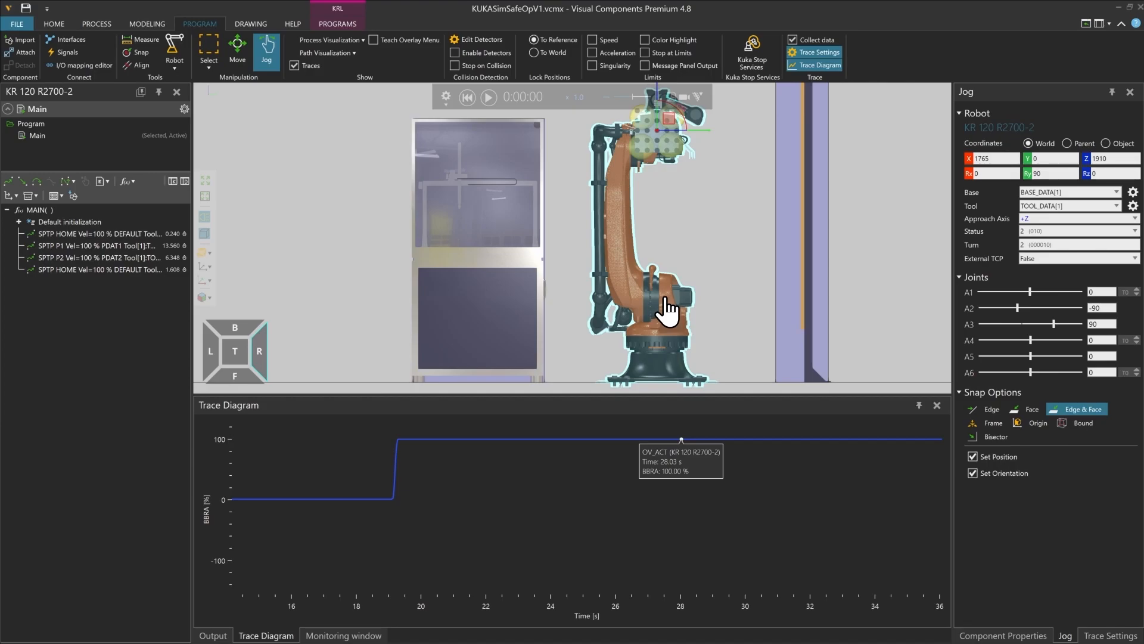
{"action": "left_click", "coordinate": [469, 97]}
{"action": "left_click", "coordinate": [59, 24]}
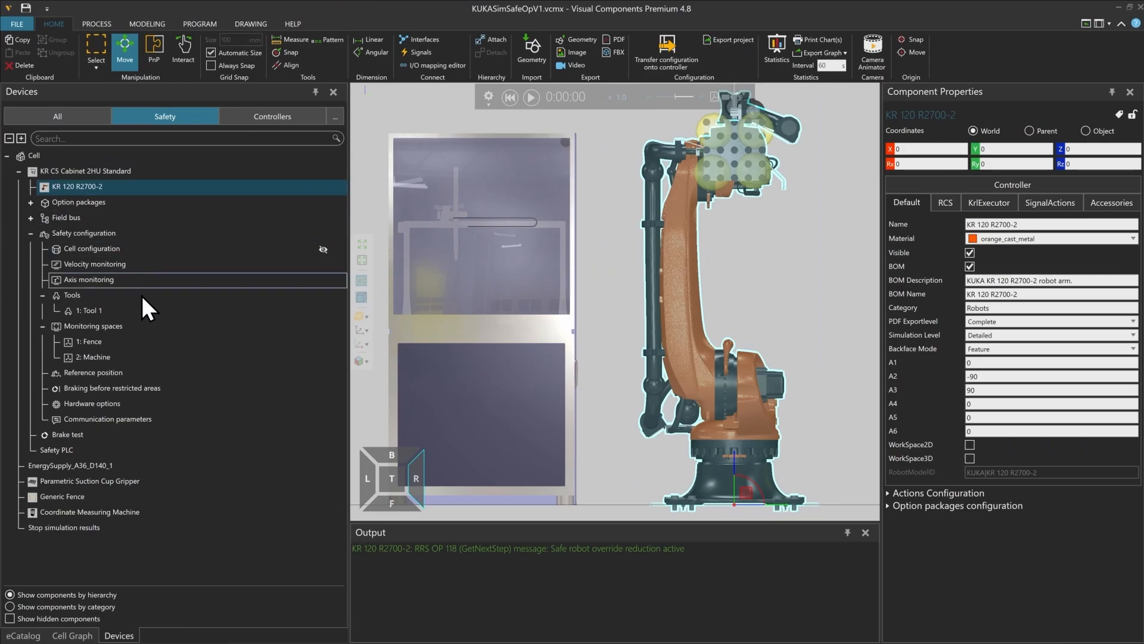
{"action": "left_click", "coordinate": [115, 388]}
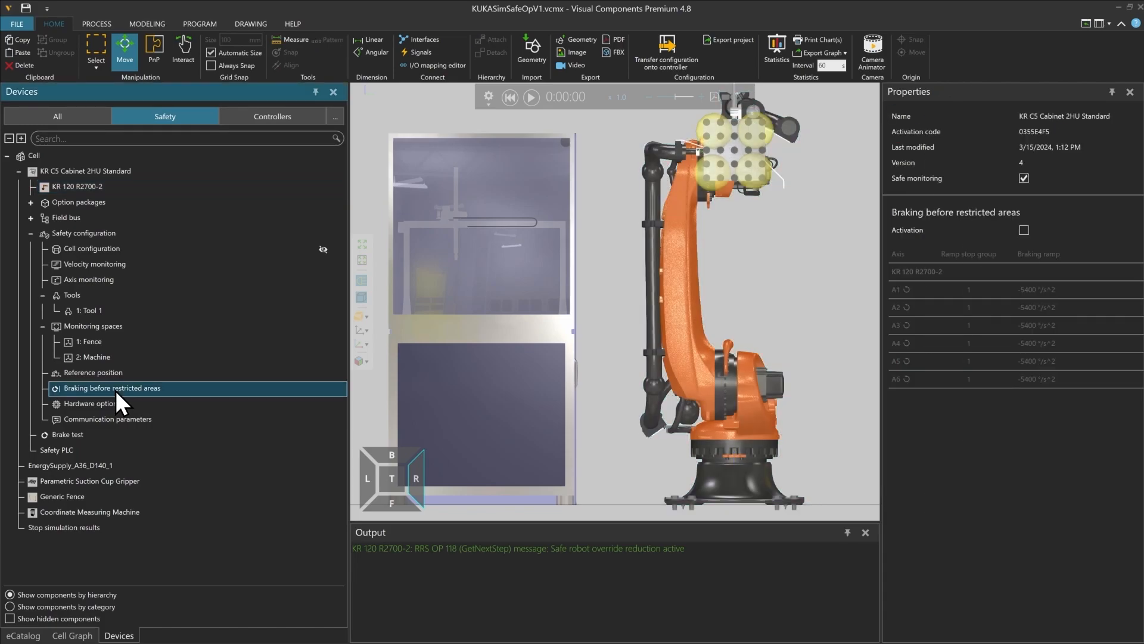
{"action": "left_click", "coordinate": [1023, 230]}
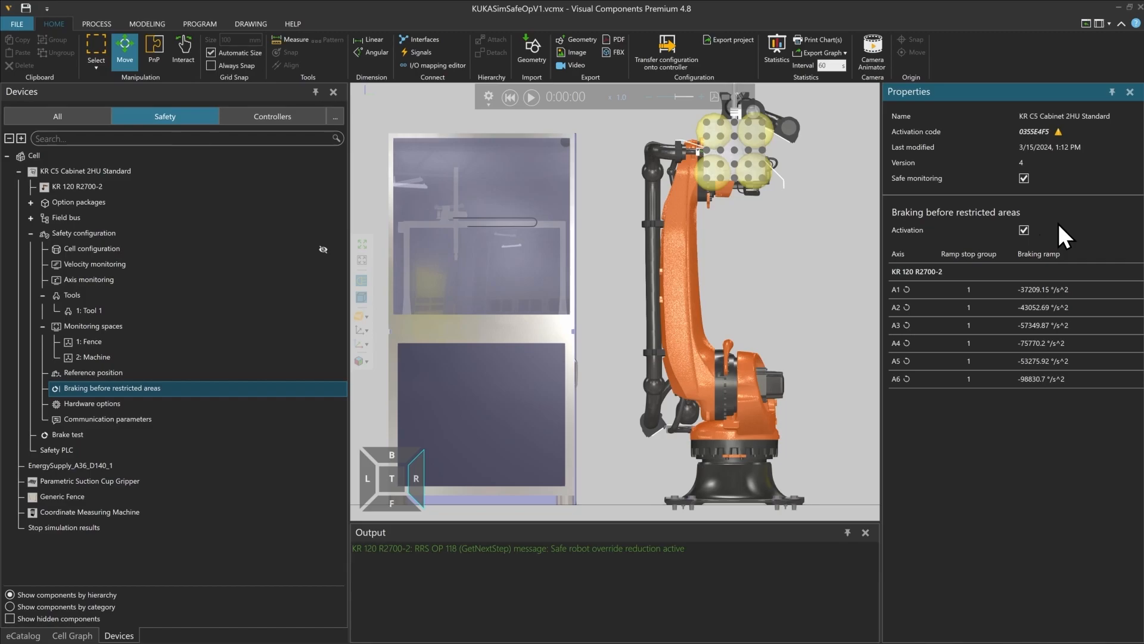
- Run the simulation from the start with braking before restricted areas active and read the logged output messages
{"action": "left_click", "coordinate": [513, 97]}
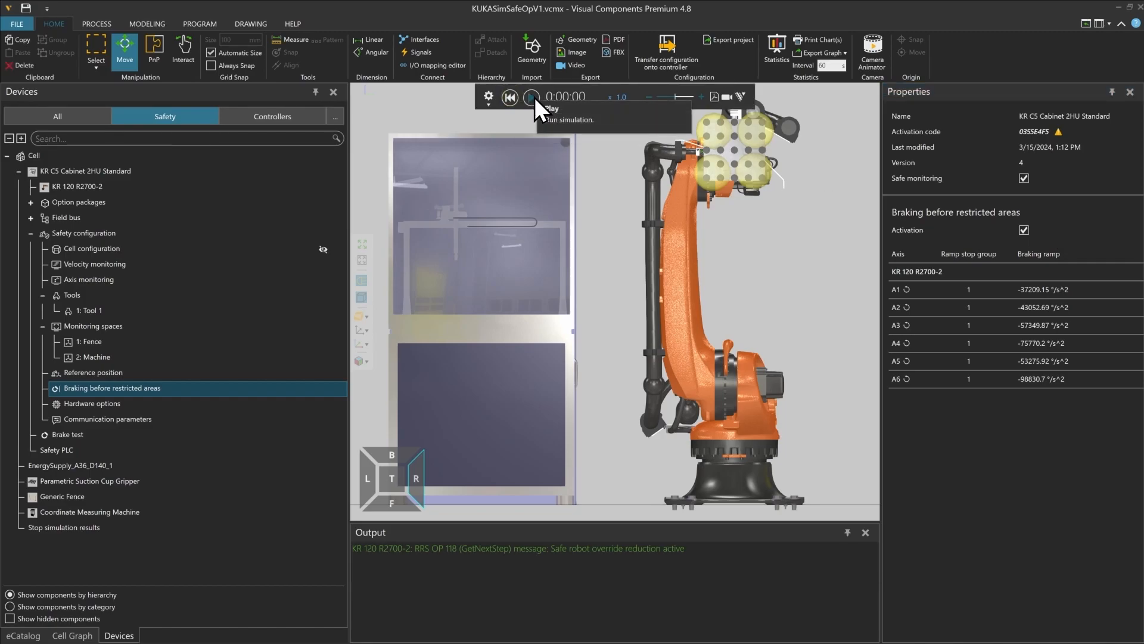
{"action": "left_click", "coordinate": [532, 97]}
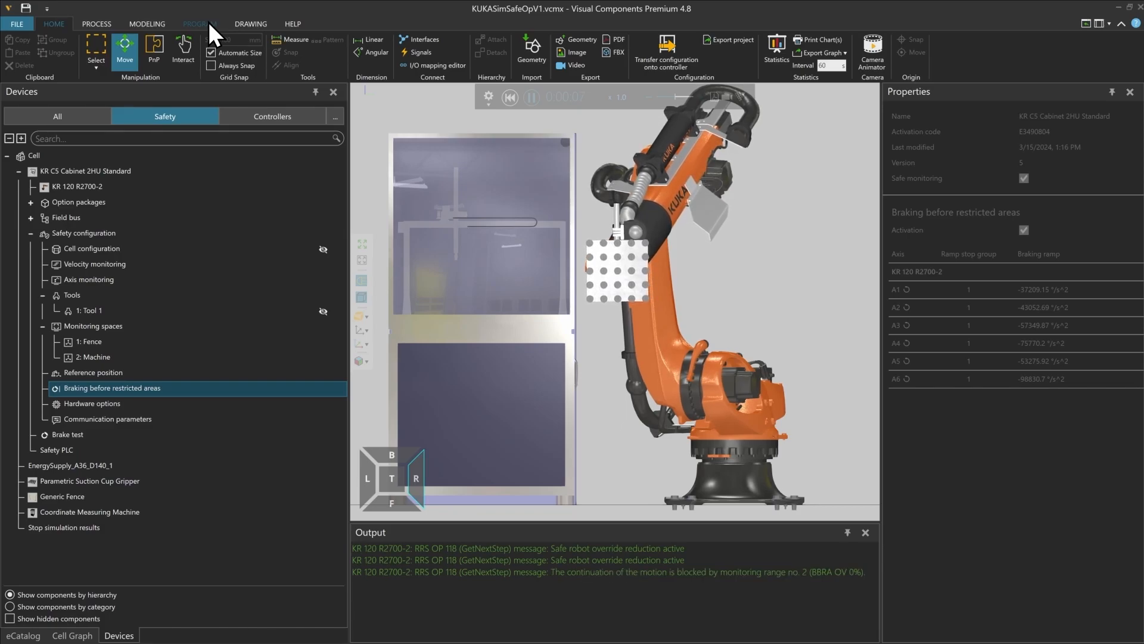
{"action": "left_click_drag", "start_coordinate": [553, 574], "coordinate": [617, 575]}
{"action": "left_click", "coordinate": [624, 586]}
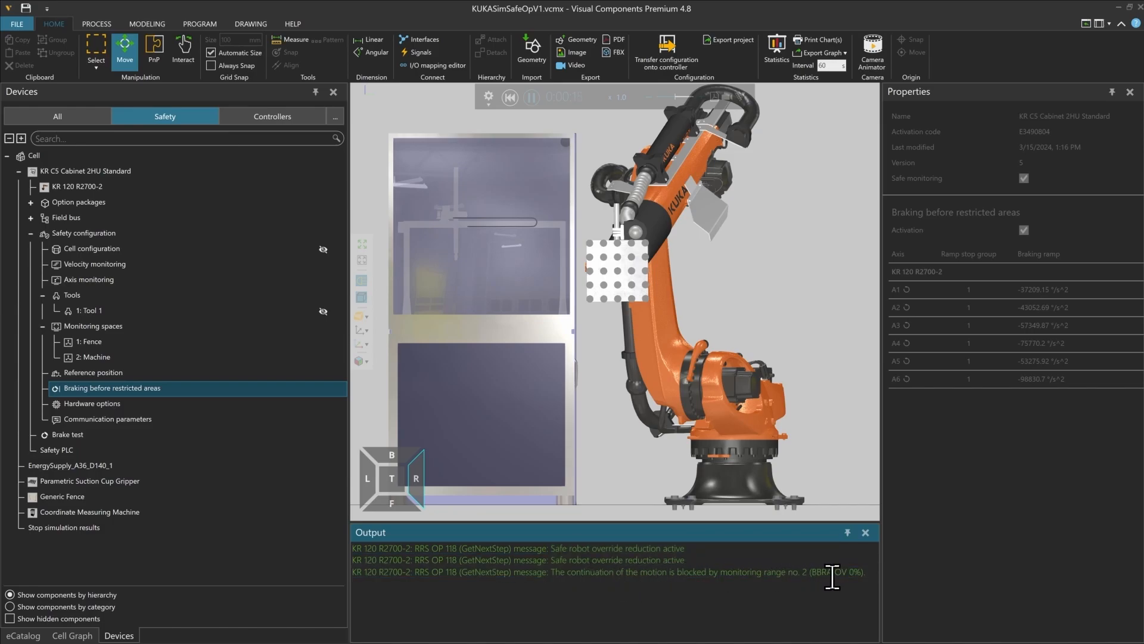
- Pause the blocked simulation and inspect the BBRA trace point at 20.11 s
{"action": "left_click_drag", "start_coordinate": [869, 572], "coordinate": [809, 592]}
{"action": "left_click", "coordinate": [809, 593]}
{"action": "left_click", "coordinate": [196, 24]}
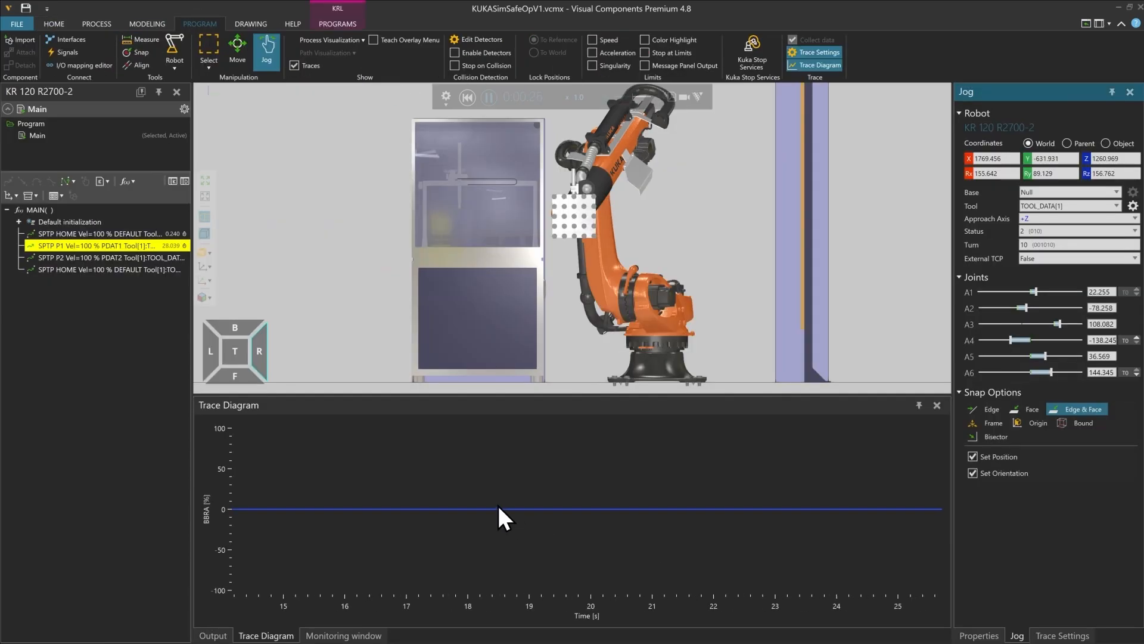
{"action": "left_click", "coordinate": [488, 98]}
{"action": "left_click", "coordinate": [505, 508]}
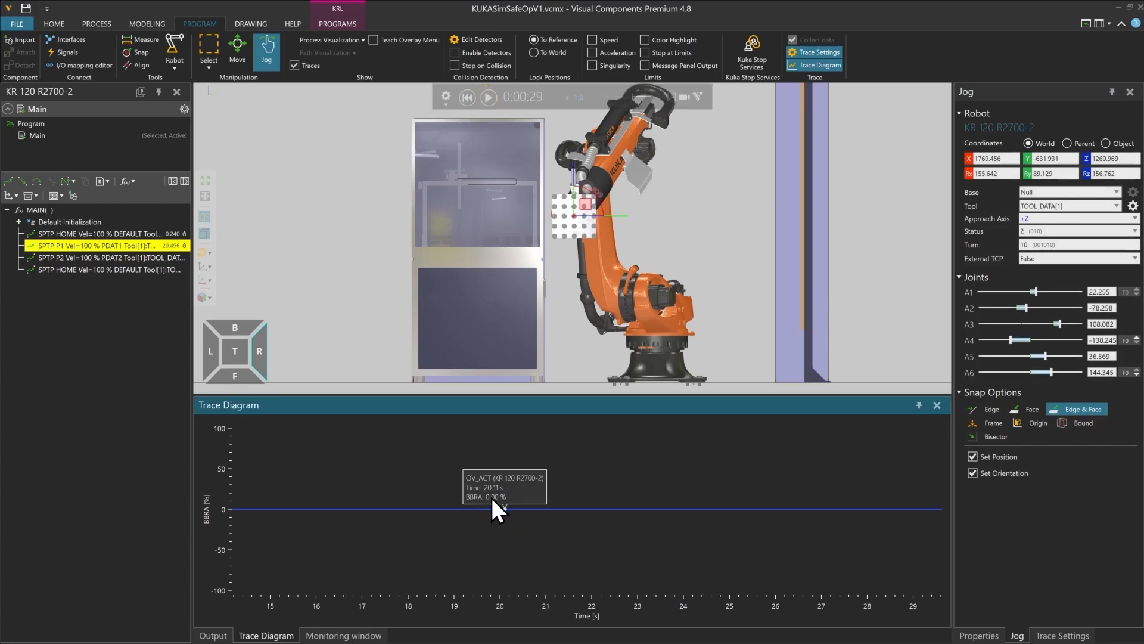
- Reset the simulation, move the tool at P1 away from the machine to Y of about -616 mm and re-teach P1 there
{"action": "left_click", "coordinate": [116, 246]}
{"action": "left_click", "coordinate": [469, 96]}
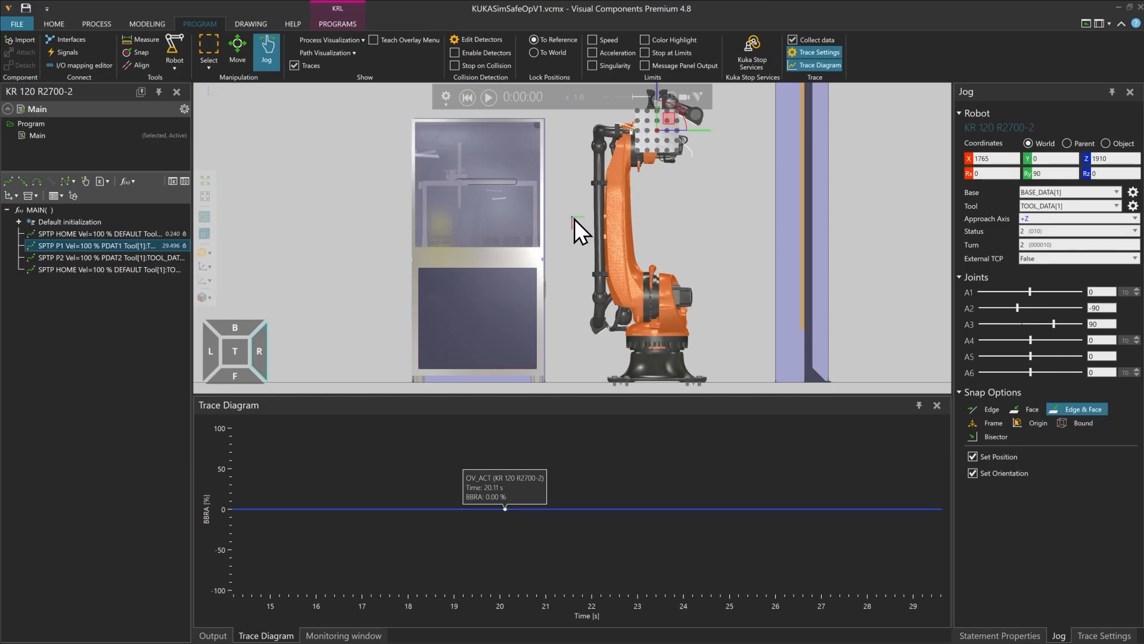
{"action": "left_click", "coordinate": [266, 58]}
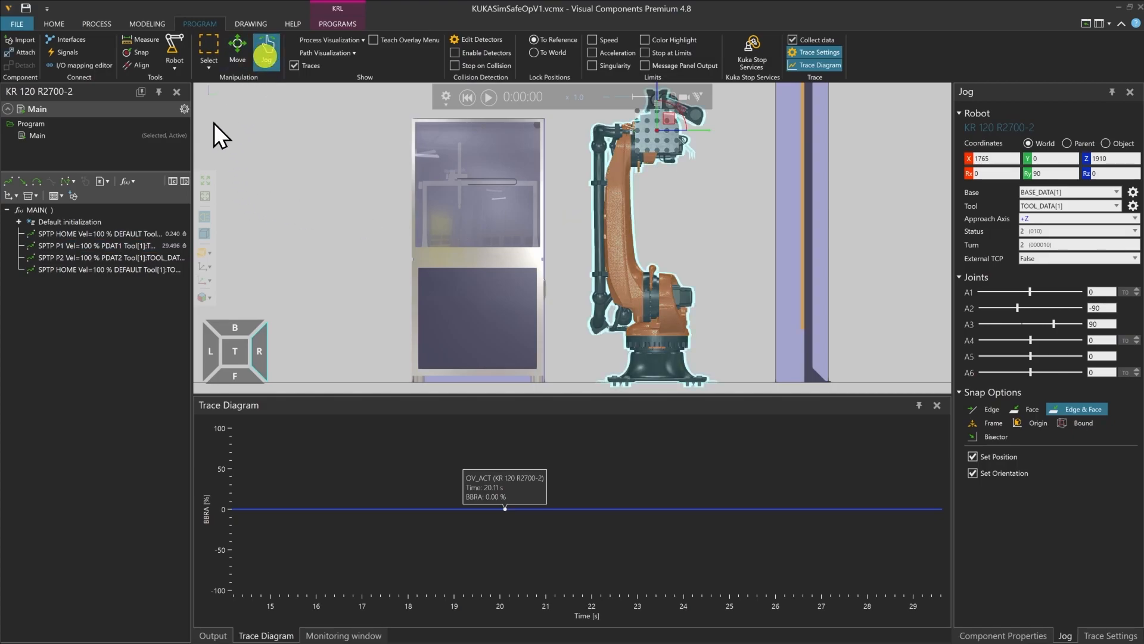
{"action": "left_click", "coordinate": [135, 249]}
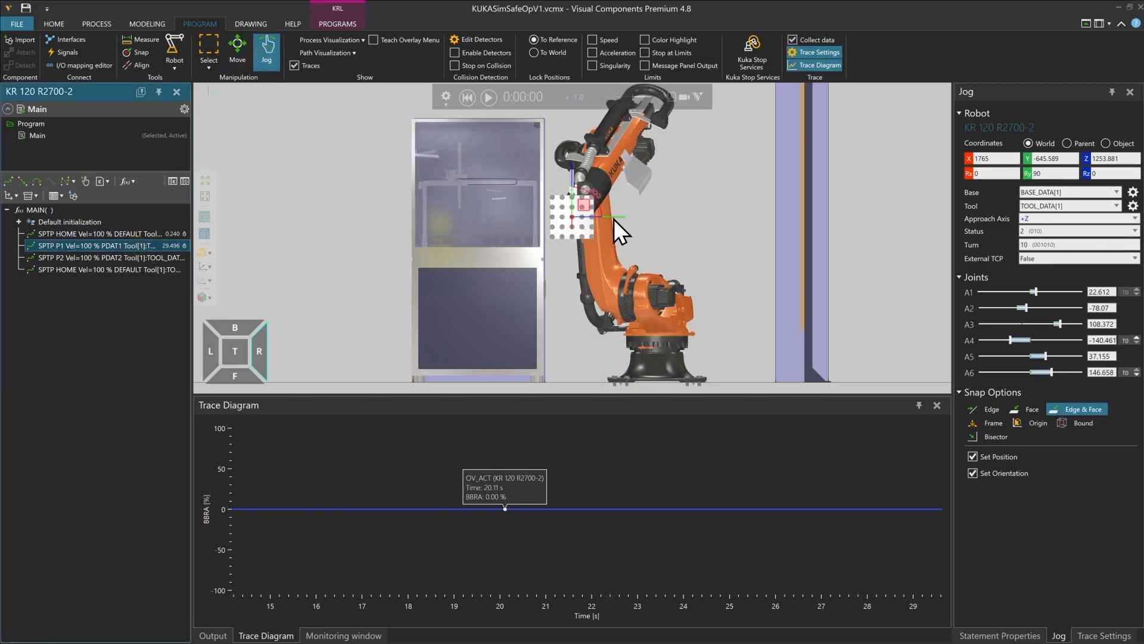
{"action": "left_click_drag", "start_coordinate": [614, 219], "coordinate": [618, 219]}
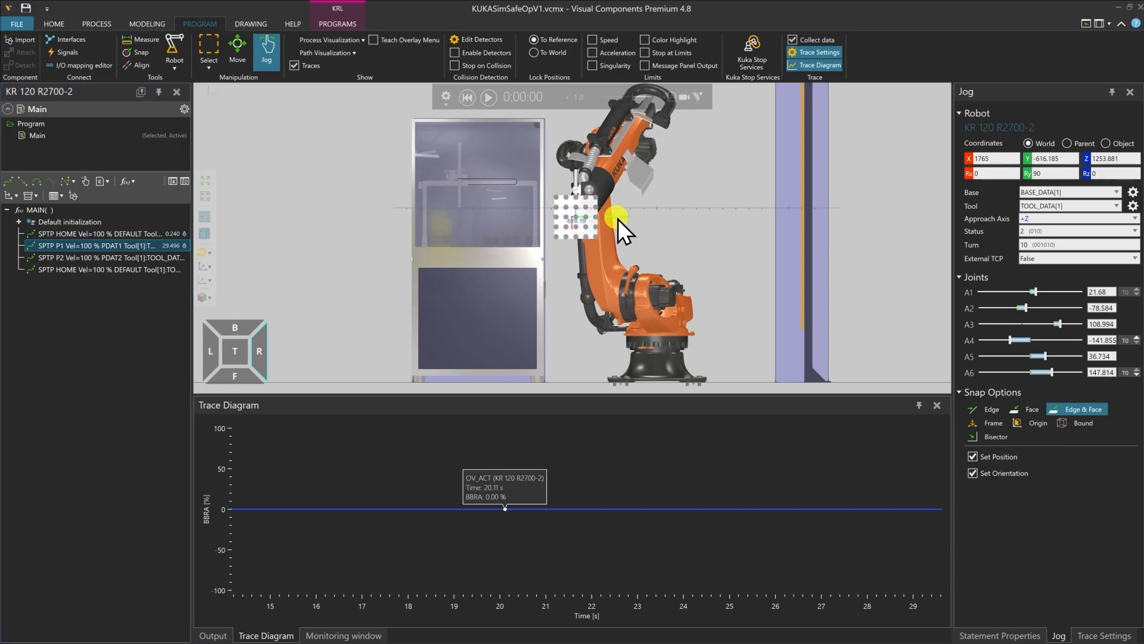
{"action": "right_click", "coordinate": [150, 243]}
{"action": "left_click", "coordinate": [181, 280]}
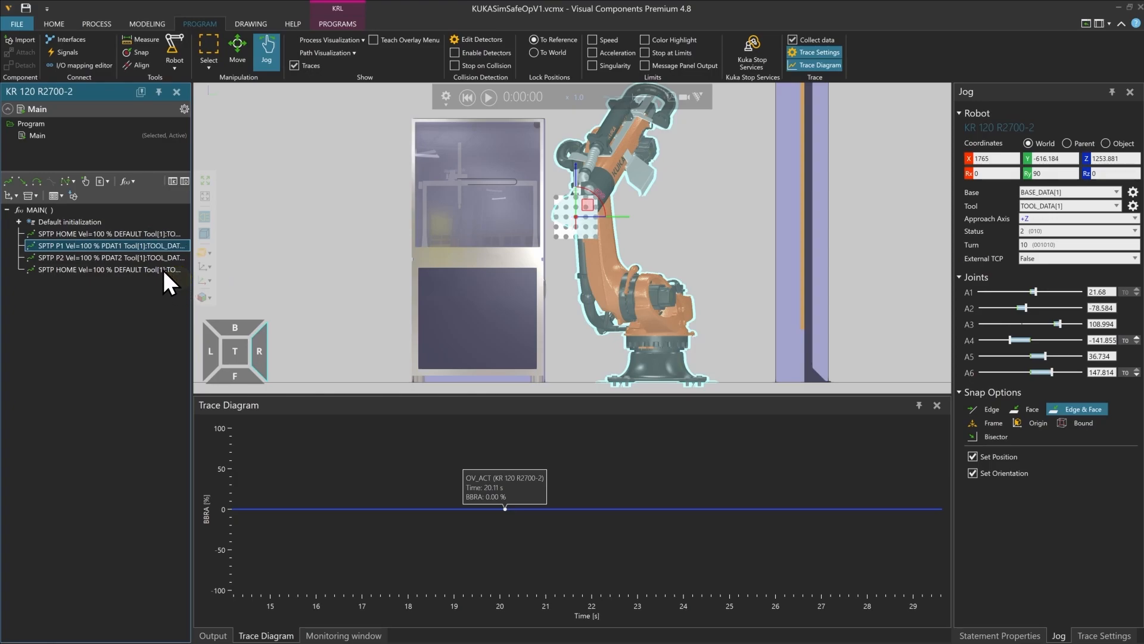
- Position the robot at P2 near the fence and re-teach P2 at Y 600 mm
{"action": "left_click", "coordinate": [116, 258]}
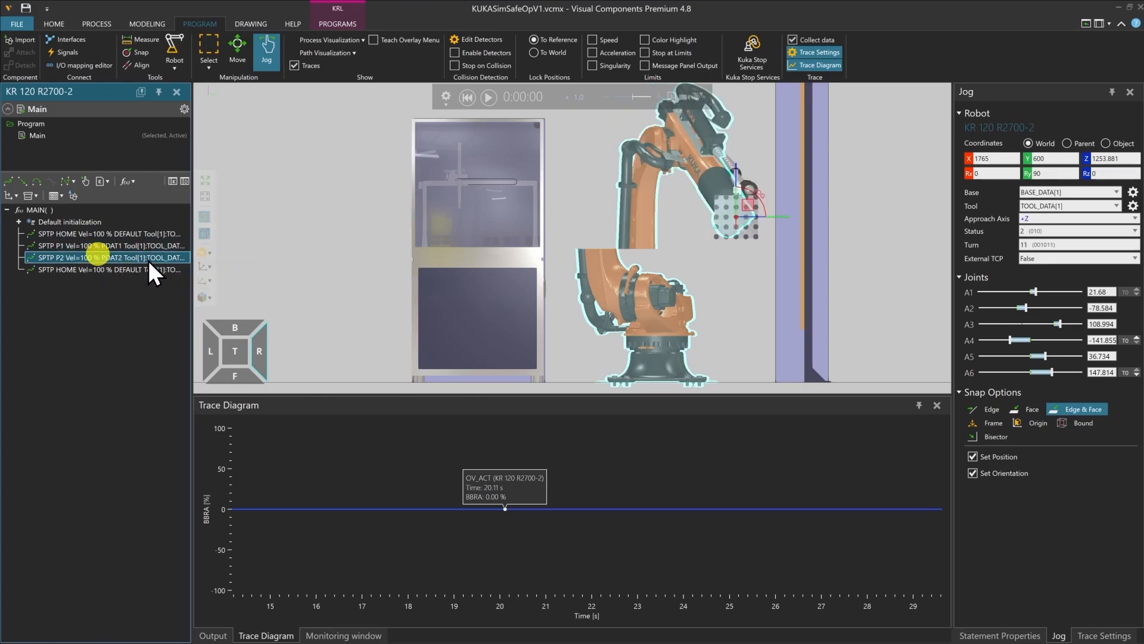
{"action": "mouse_move", "coordinate": [781, 216]}
{"action": "left_mouse_down"}
{"action": "mouse_move", "coordinate": [793, 208]}
{"action": "mouse_move", "coordinate": [783, 209]}
{"action": "left_mouse_up"}
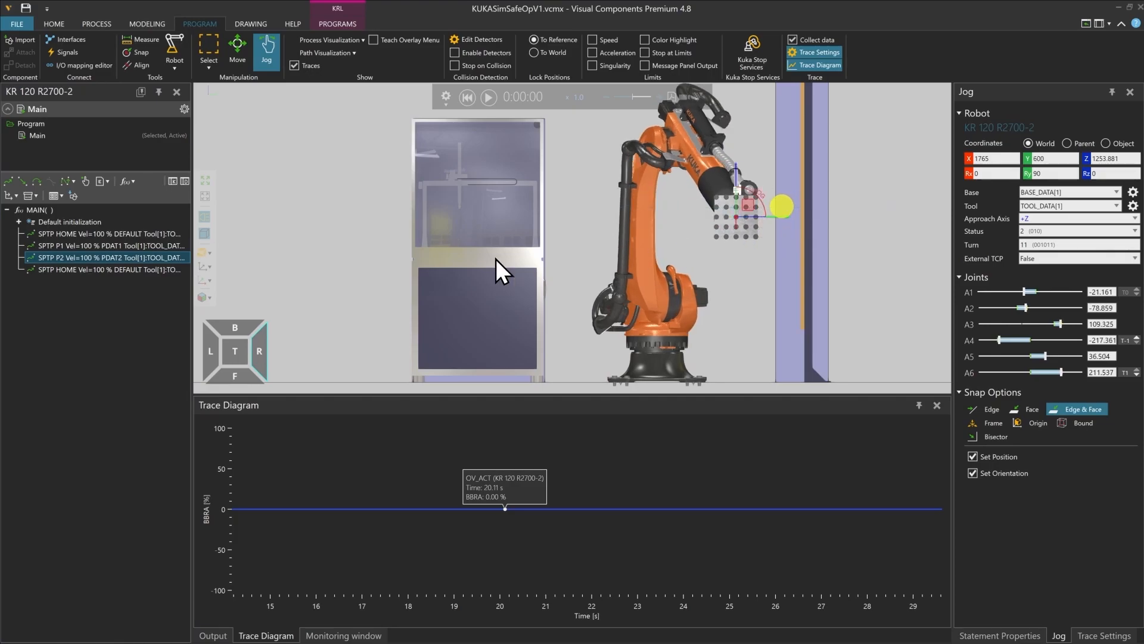
{"action": "left_click", "coordinate": [139, 255]}
{"action": "left_click", "coordinate": [162, 293]}
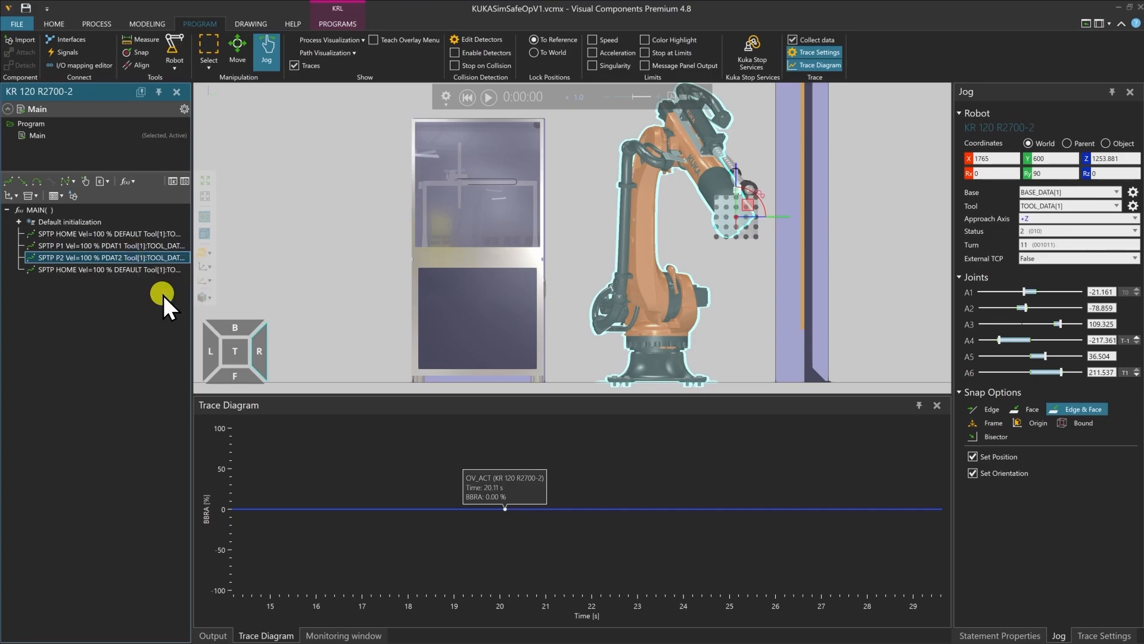
- Run the updated program from the start for about 10 s and fit the BBRA trace to the diagram
{"action": "left_click", "coordinate": [467, 100]}
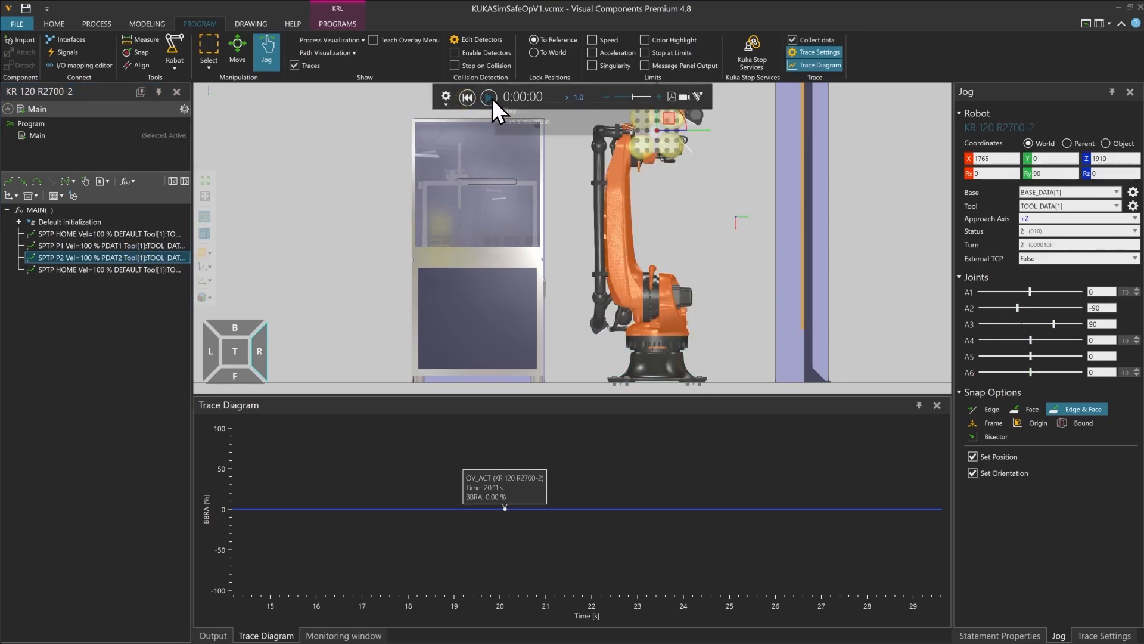
{"action": "left_click", "coordinate": [489, 98]}
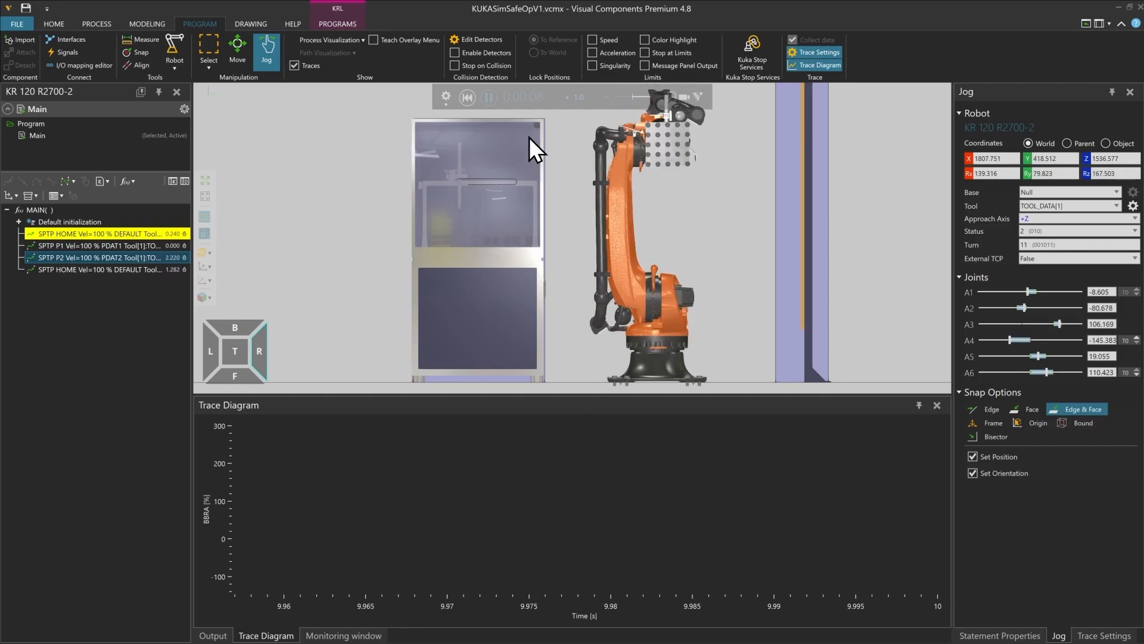
{"action": "left_click", "coordinate": [489, 97]}
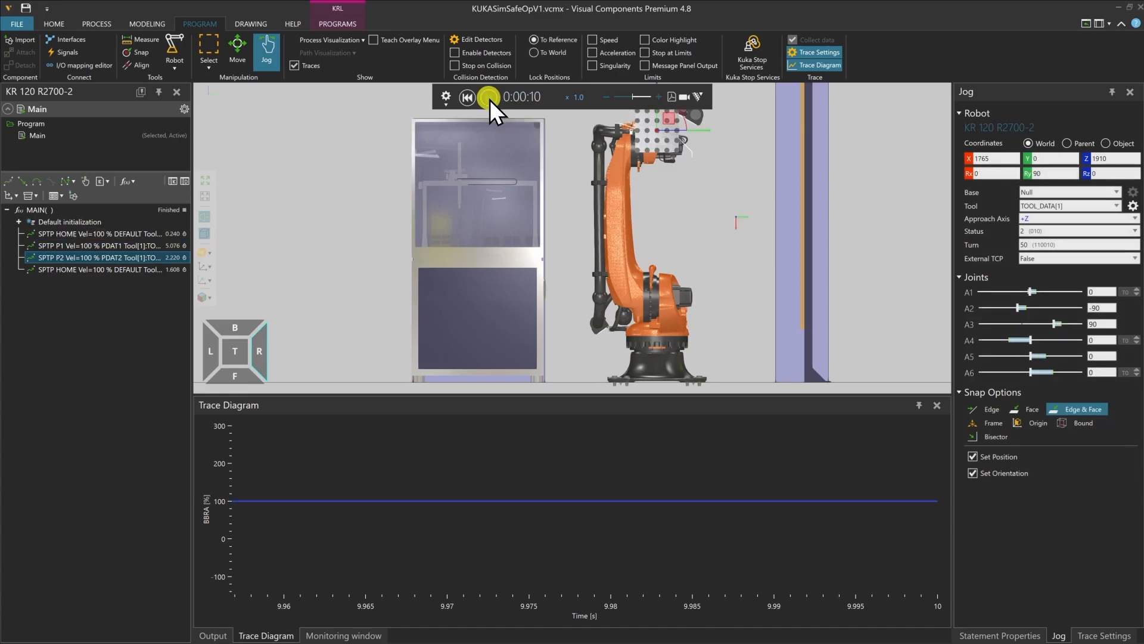
{"action": "scroll", "coordinate": [481, 591], "scroll_direction": "down", "scroll_amount": 5}
{"action": "right_click", "coordinate": [307, 597]}
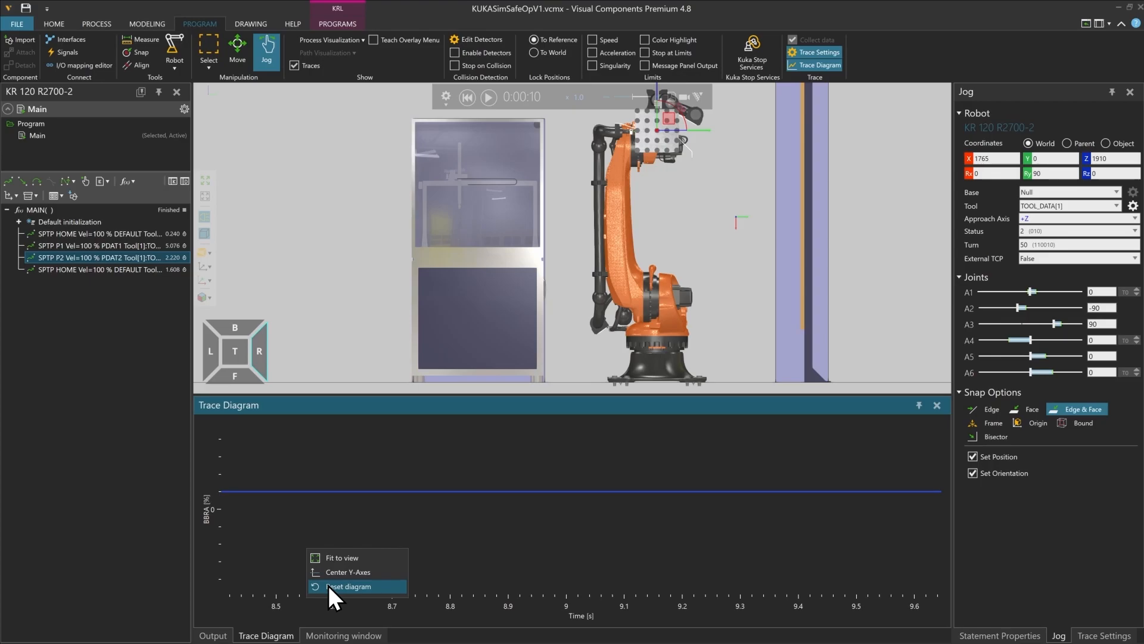
{"action": "left_click", "coordinate": [332, 559]}
- Inspect BBRA trace points and matching robot poses from 0.37 s to 4.64 s as the robot approaches the machine
{"action": "left_click", "coordinate": [257, 431]}
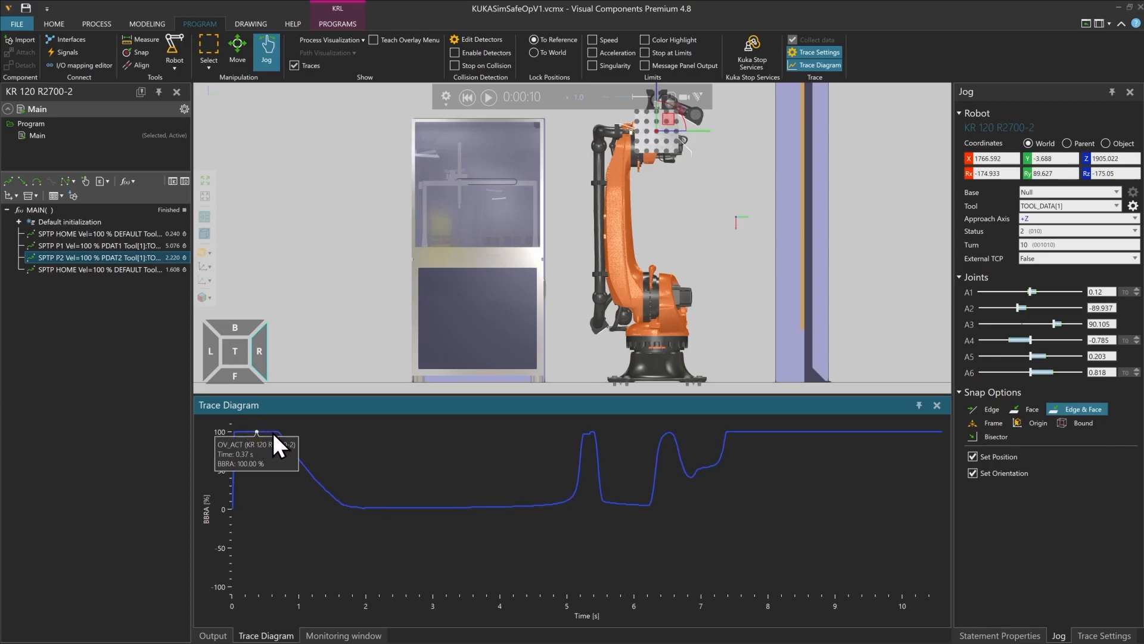
{"action": "left_click", "coordinate": [308, 481]}
{"action": "left_click", "coordinate": [331, 492]}
{"action": "left_click", "coordinate": [352, 505]}
{"action": "left_click", "coordinate": [374, 506]}
{"action": "left_click", "coordinate": [414, 506]}
{"action": "left_click", "coordinate": [455, 508]}
{"action": "left_click", "coordinate": [500, 508]}
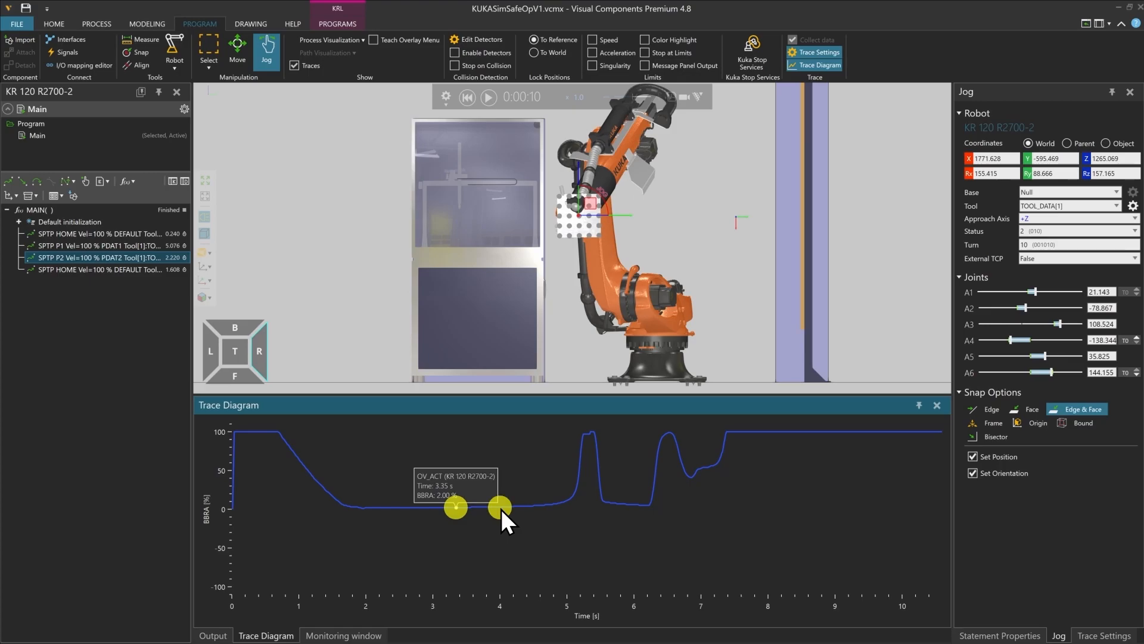
{"action": "left_click", "coordinate": [543, 505]}
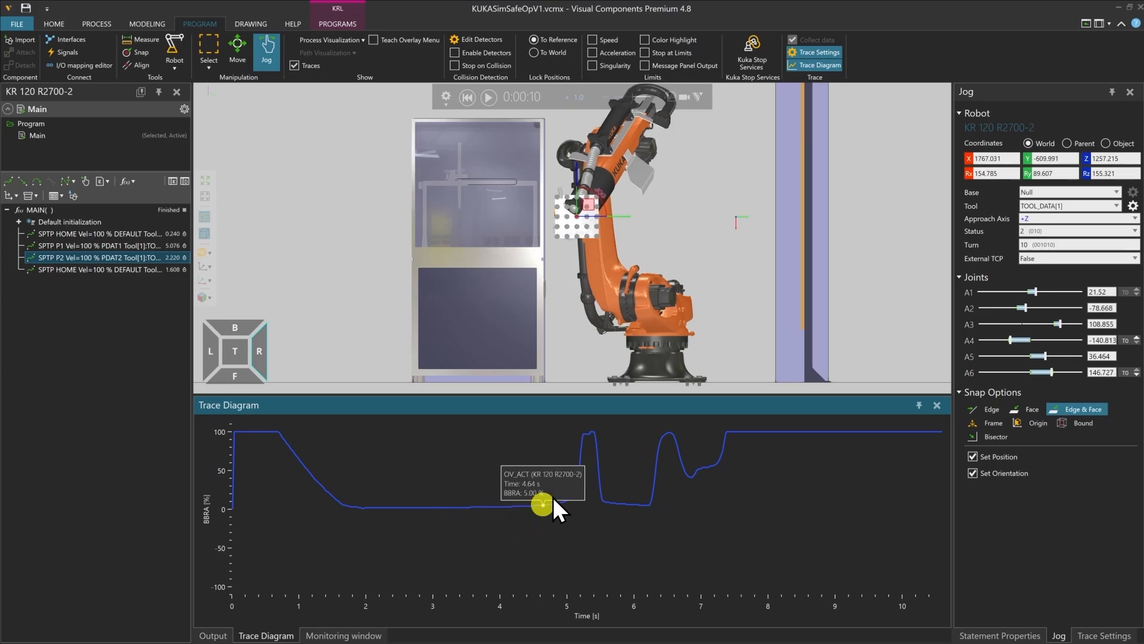
- Inspect BBRA trace points and robot poses from 5.28 s to 8.78 s, covering P1, the move to P2 and the return home
{"action": "left_click", "coordinate": [586, 433]}
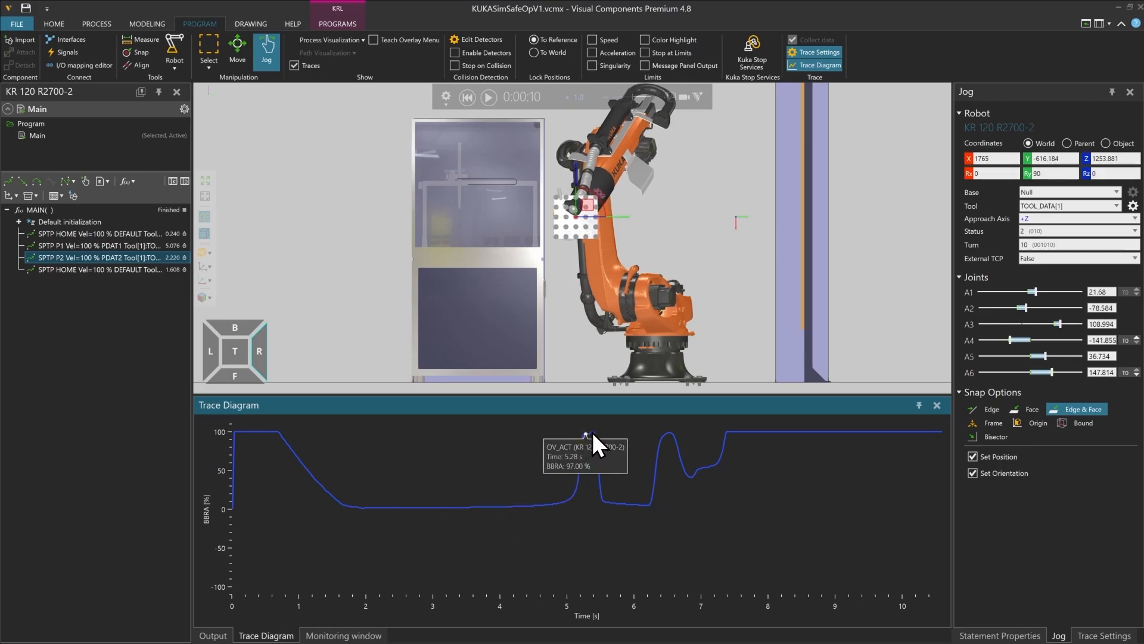
{"action": "left_click", "coordinate": [591, 432]}
{"action": "left_click", "coordinate": [609, 501]}
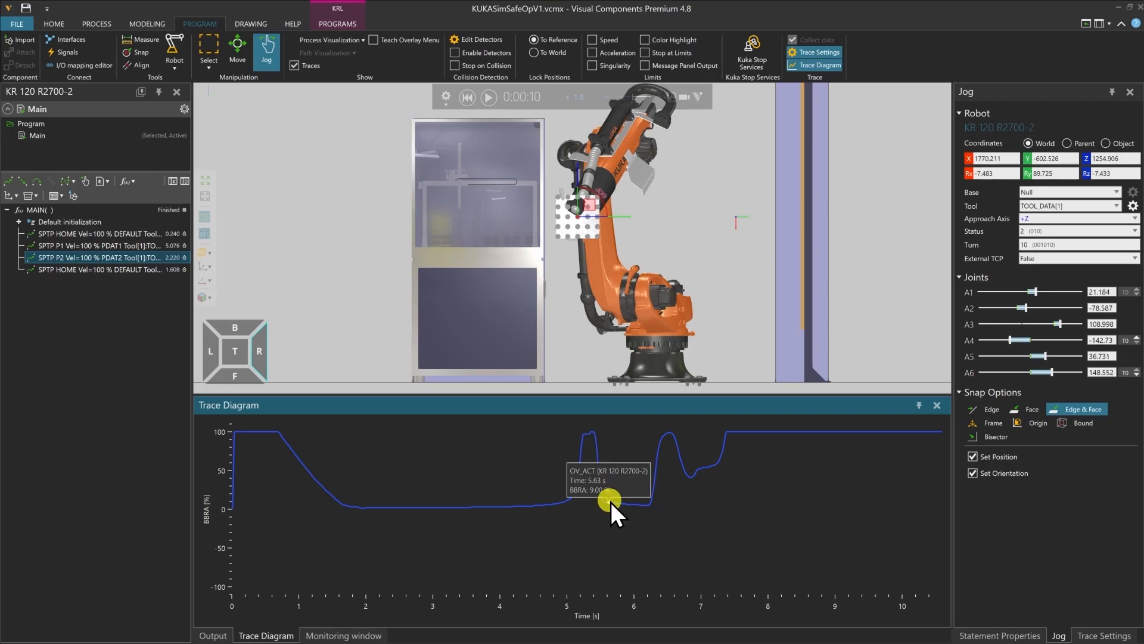
{"action": "left_click", "coordinate": [626, 502]}
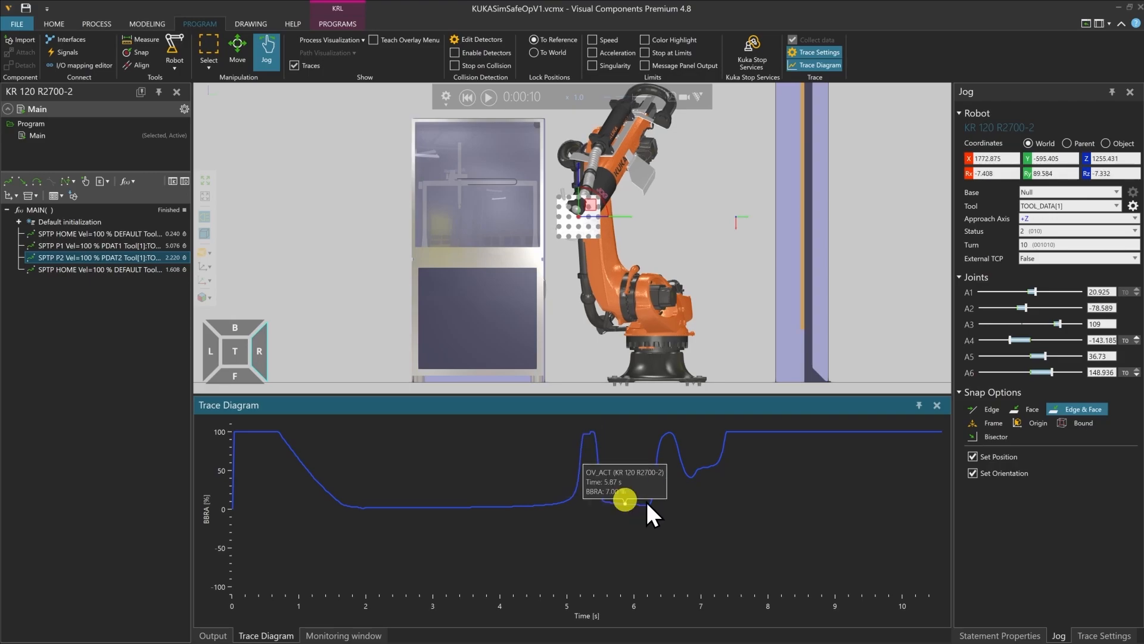
{"action": "left_click", "coordinate": [663, 429]}
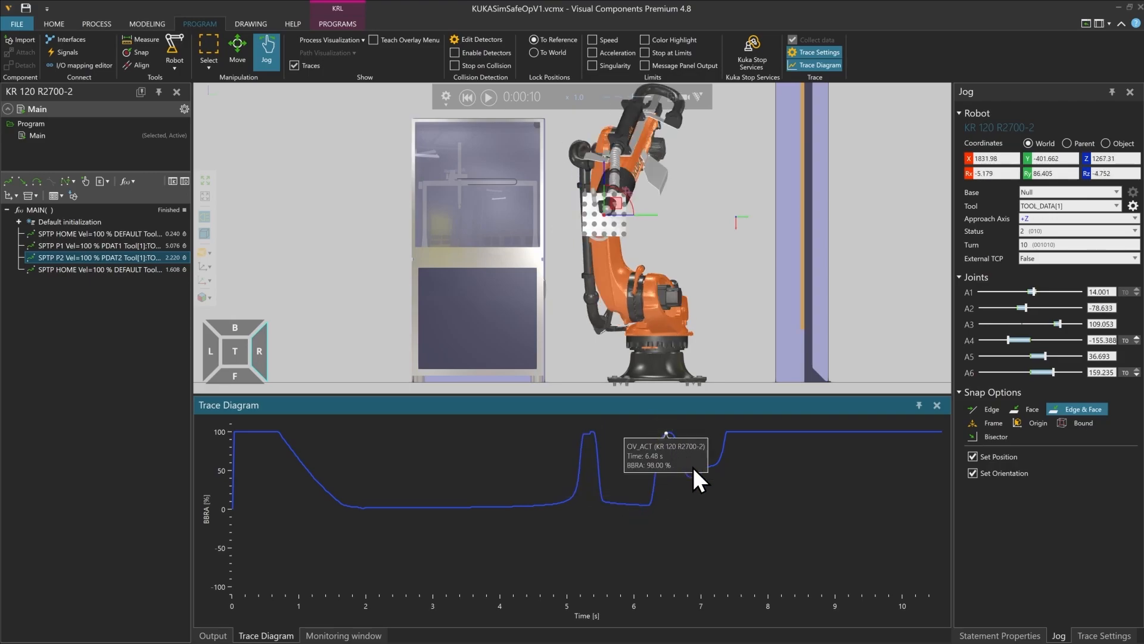
{"action": "left_click", "coordinate": [718, 455]}
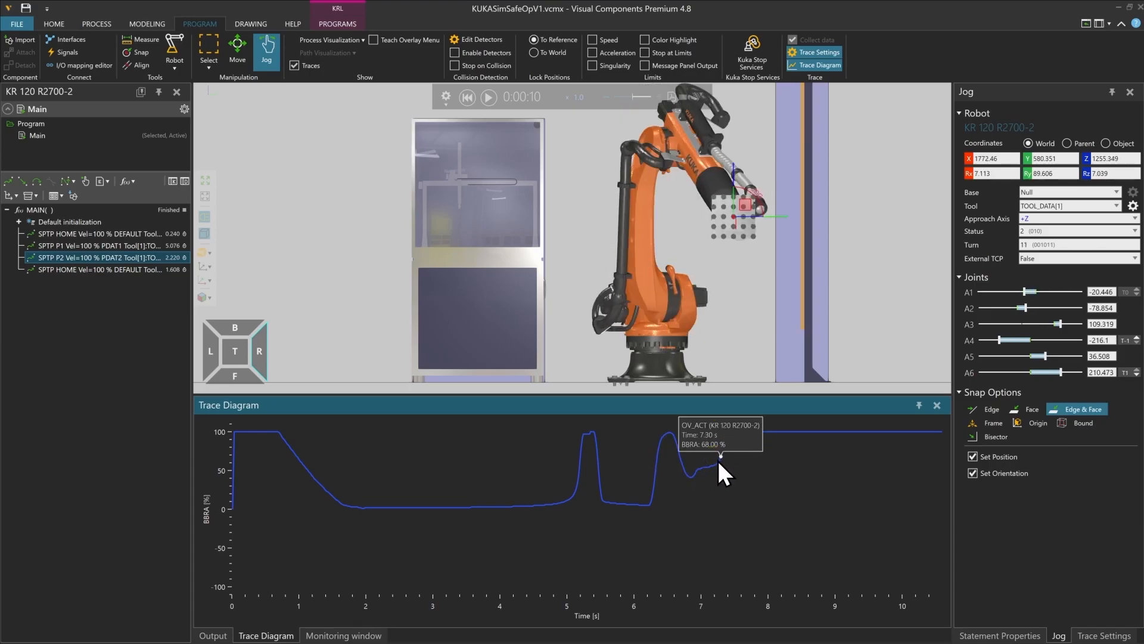
{"action": "left_click", "coordinate": [694, 466]}
{"action": "left_click", "coordinate": [710, 466]}
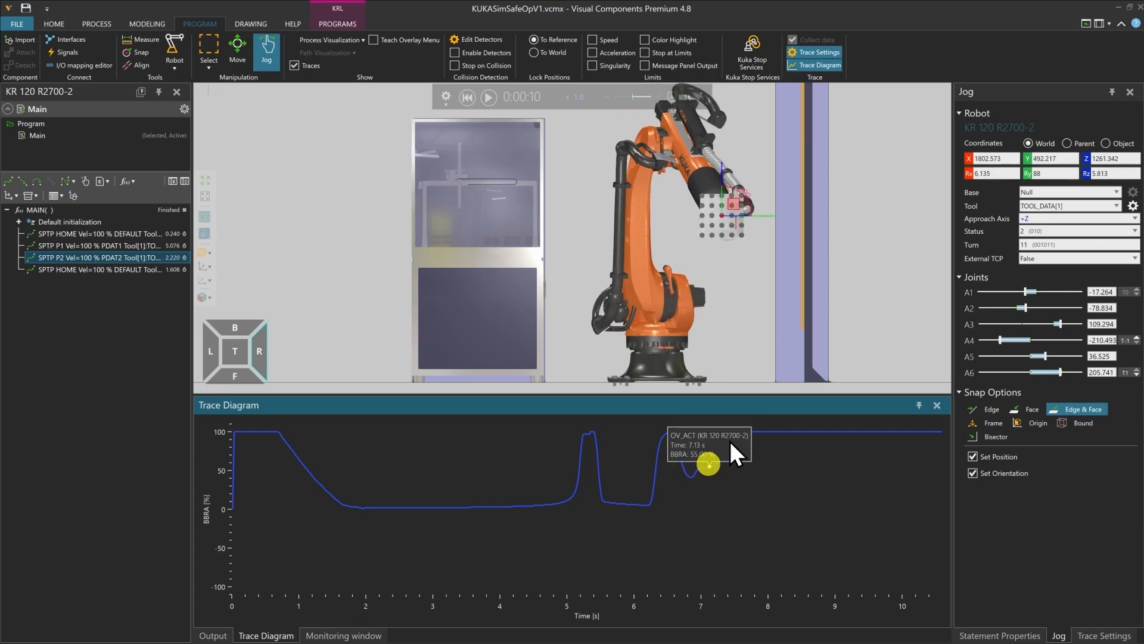
{"action": "left_click", "coordinate": [766, 430]}
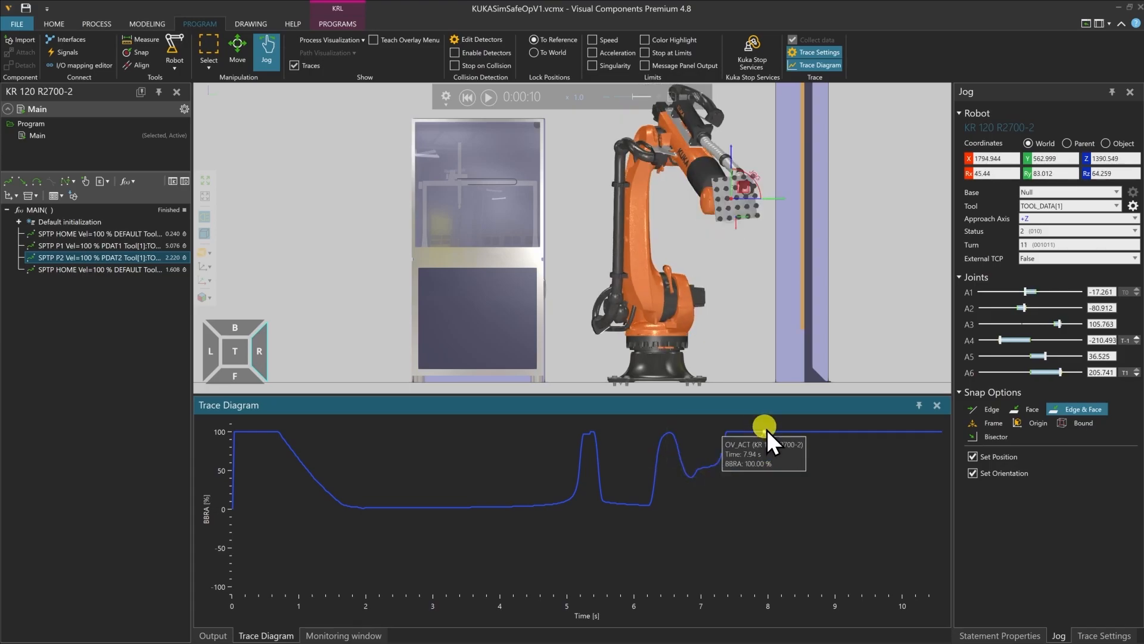
{"action": "left_click", "coordinate": [820, 431]}
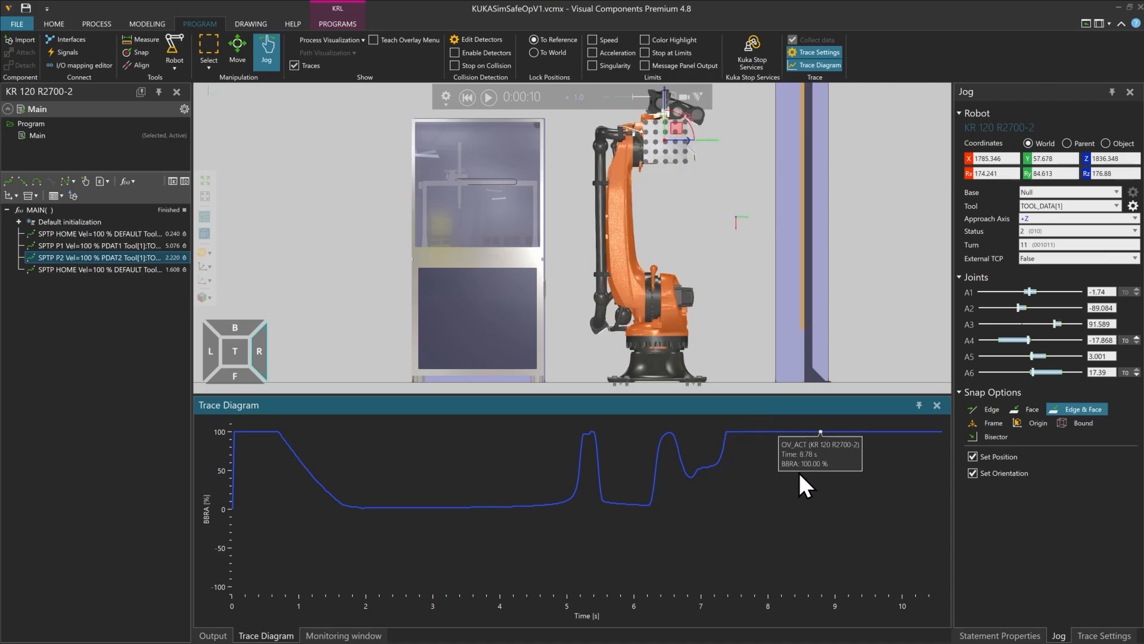
- Reset the simulation and open the Kuka Stop Services stopping distance configuration, reviewing its settings down to the calculation options
{"action": "right_click_drag", "start_coordinate": [682, 374], "coordinate": [669, 331]}
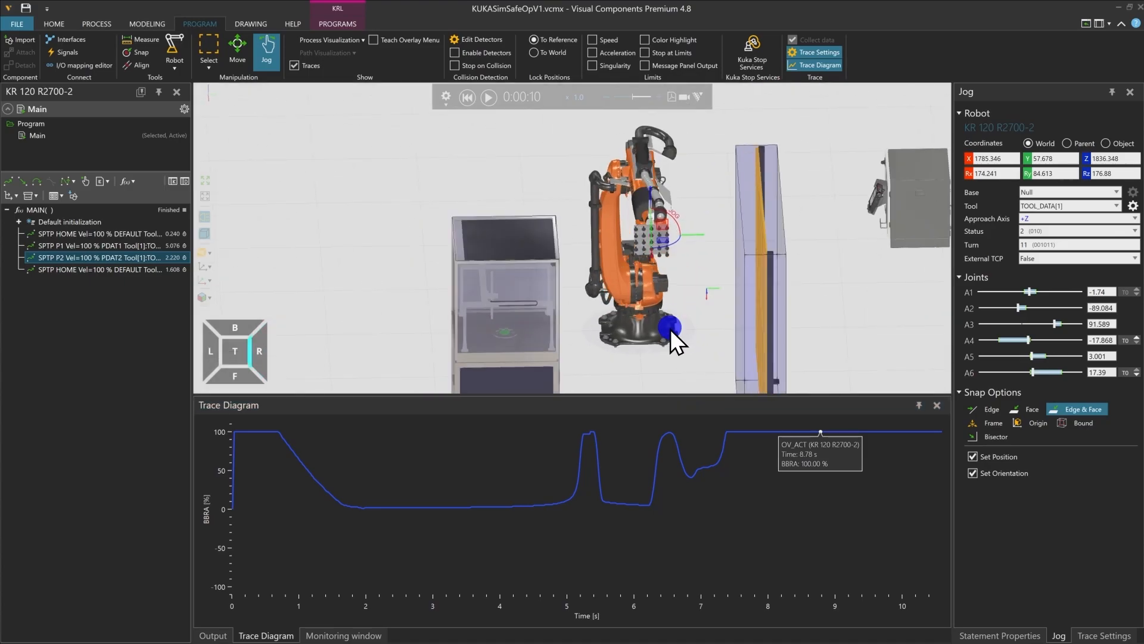
{"action": "left_click", "coordinate": [202, 235]}
{"action": "right_click_drag", "start_coordinate": [714, 340], "coordinate": [664, 316]}
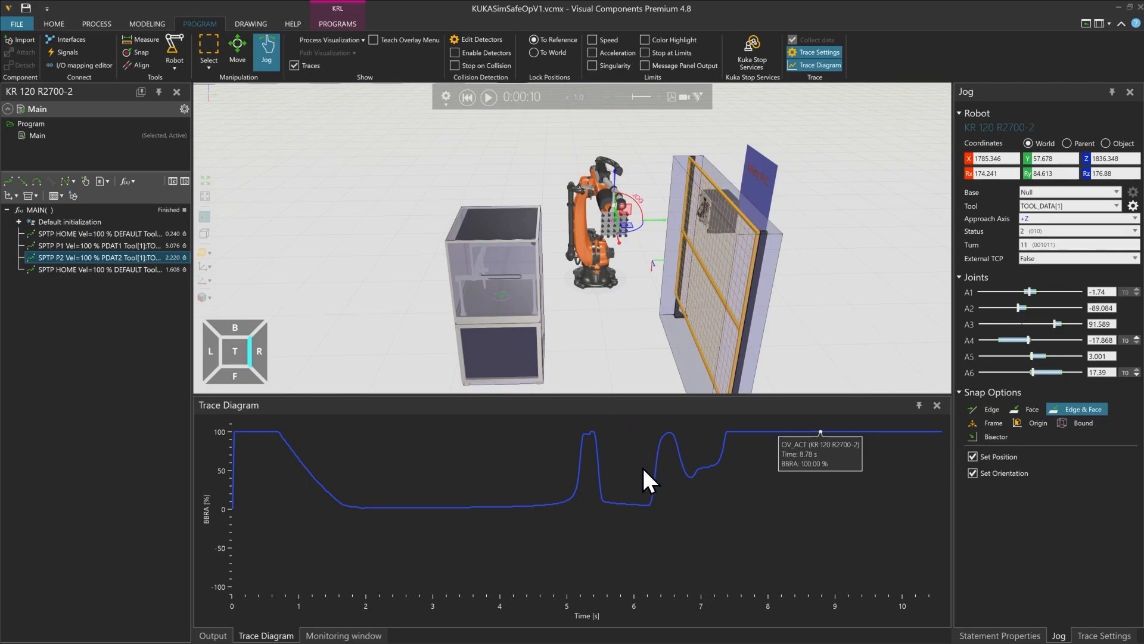
{"action": "right_click_drag", "start_coordinate": [631, 322], "coordinate": [628, 353]}
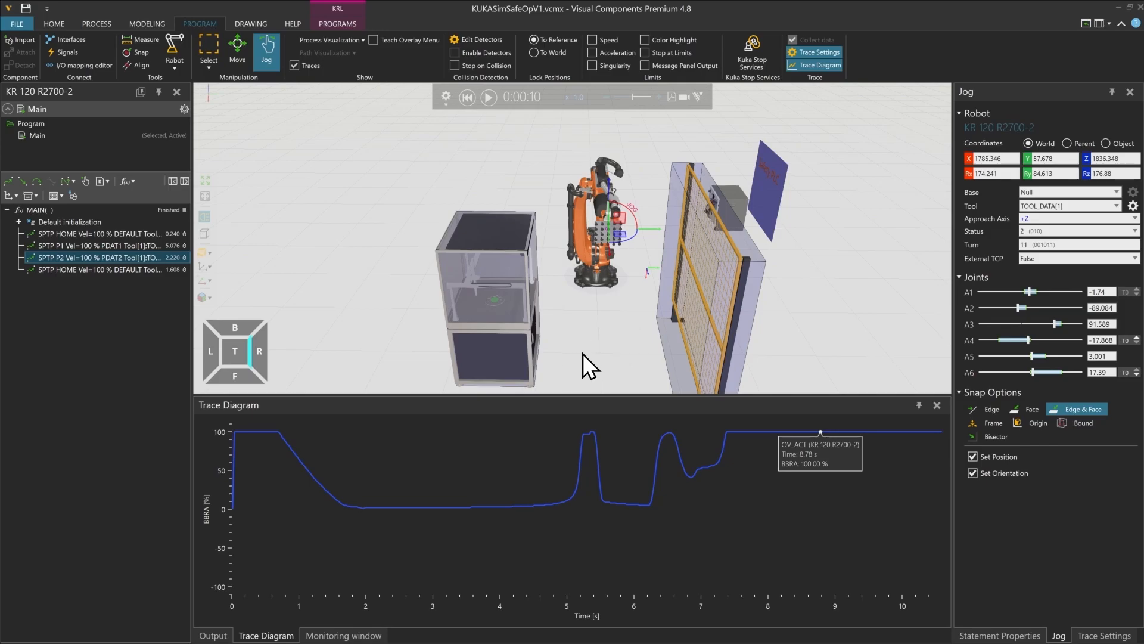
{"action": "left_click", "coordinate": [466, 97]}
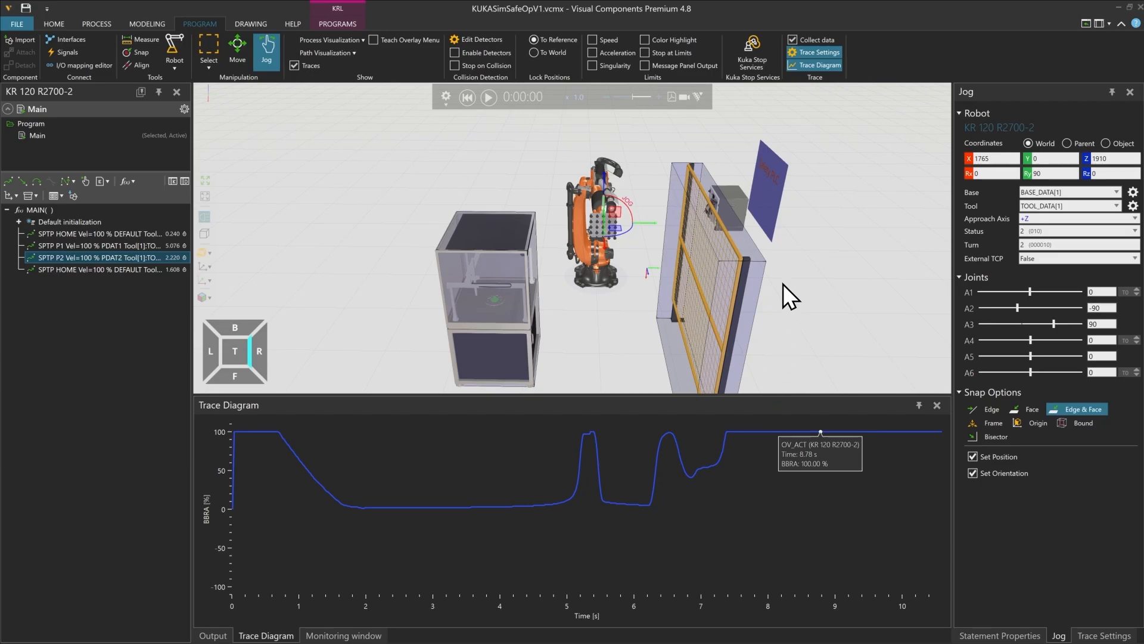
{"action": "left_click", "coordinate": [1017, 636]}
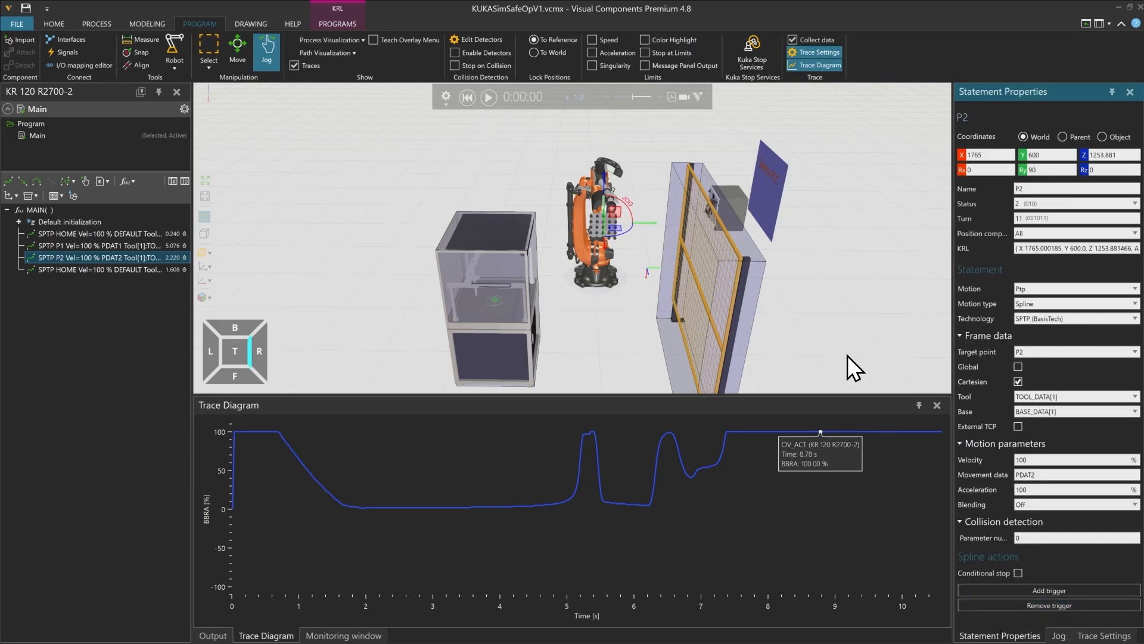
{"action": "left_click", "coordinate": [756, 54]}
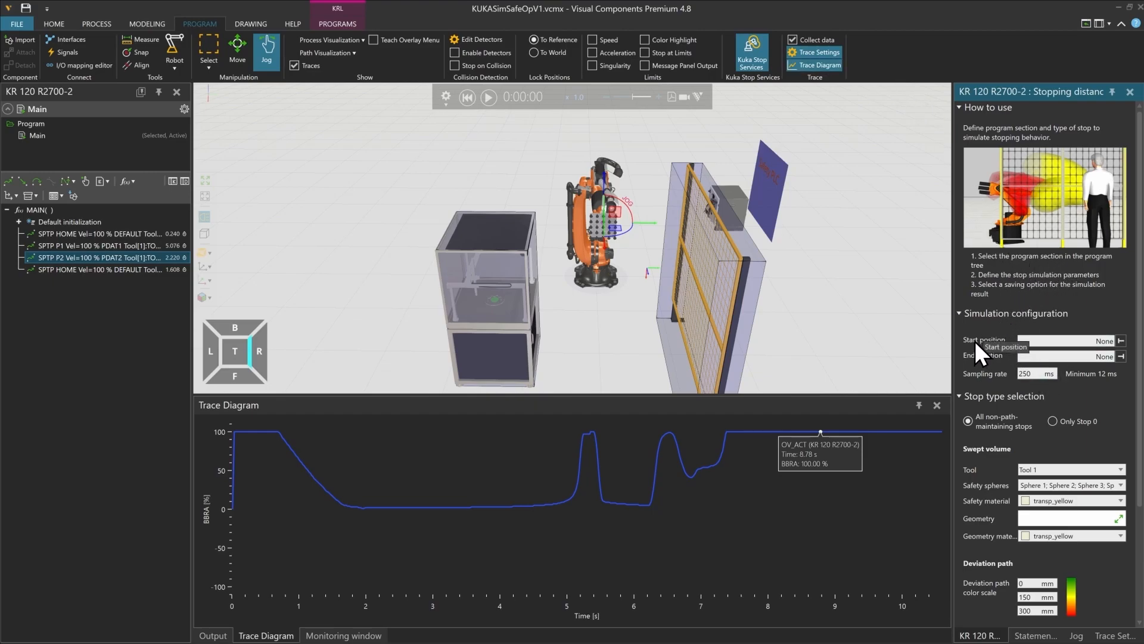
{"action": "left_click_drag", "start_coordinate": [951, 365], "coordinate": [899, 375]}
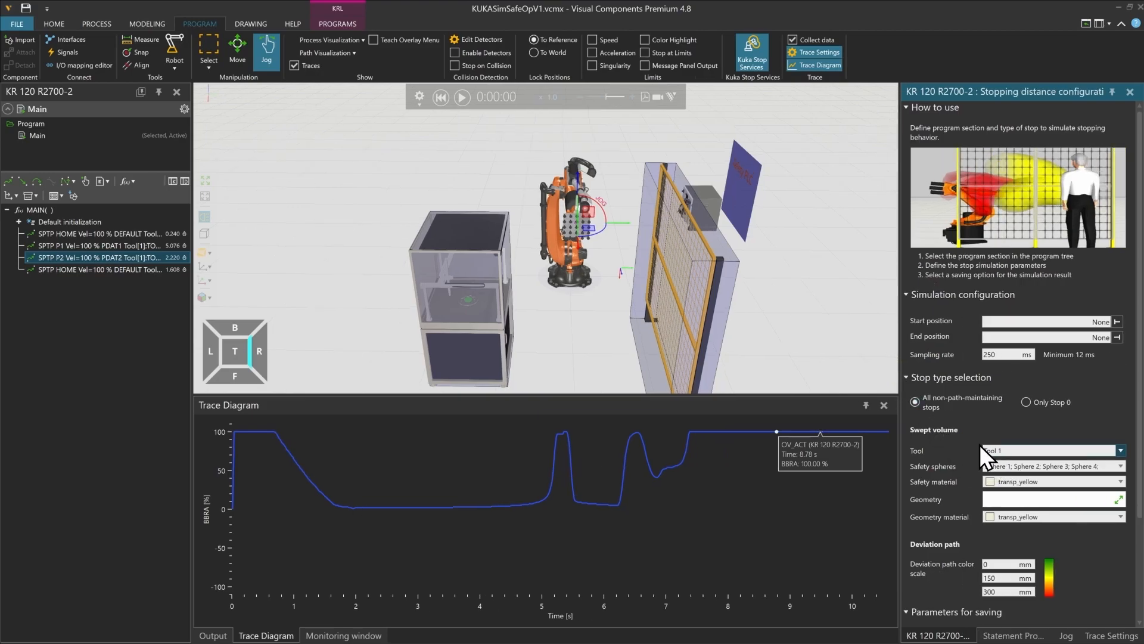
{"action": "scroll", "coordinate": [946, 430], "scroll_direction": "down", "scroll_amount": 3}
{"action": "scroll", "coordinate": [946, 430], "scroll_direction": "down", "scroll_amount": 1}
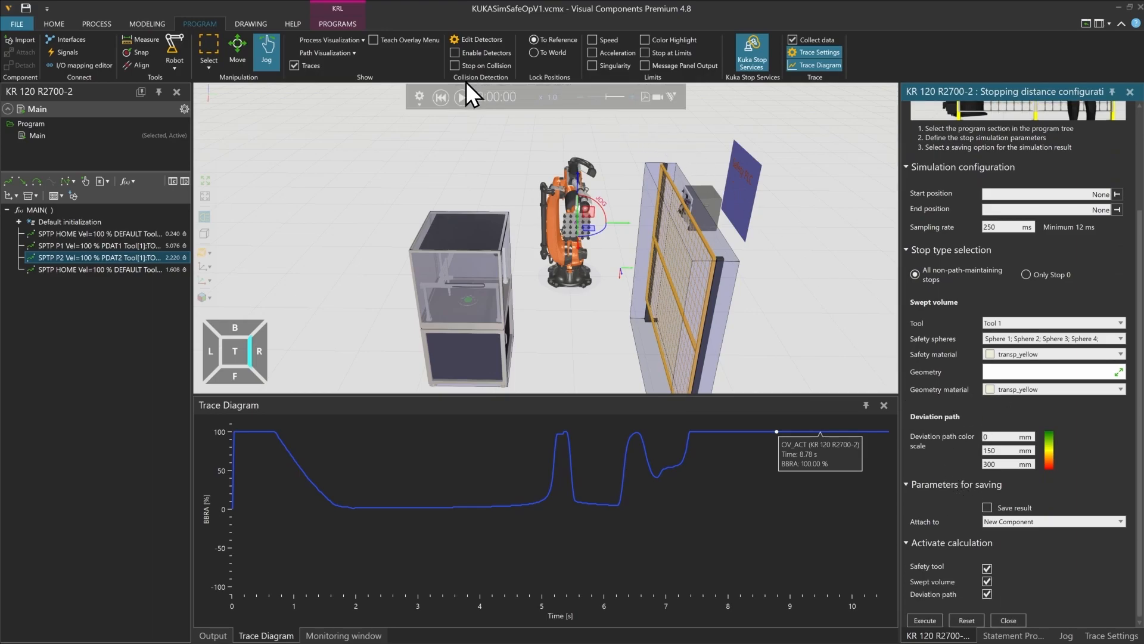
- Run the simulation with the stopping distance calculation and view the swept volume between the machine and fence from above
{"action": "left_click", "coordinate": [462, 100]}
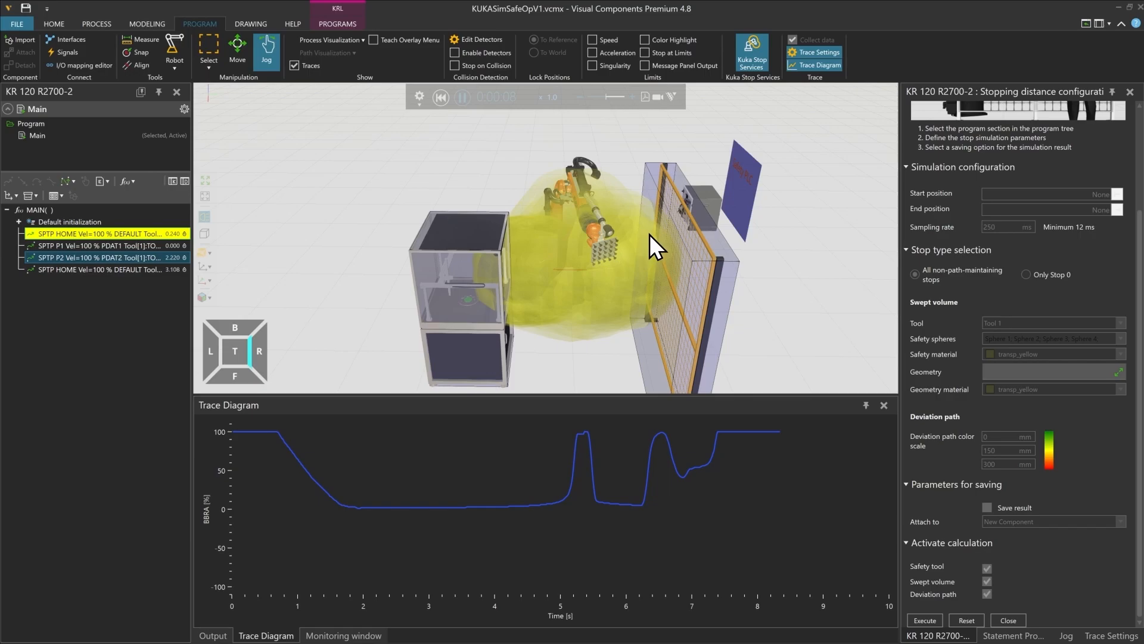
{"action": "mouse_move", "coordinate": [649, 237]}
{"action": "right_mouse_down"}
{"action": "mouse_move", "coordinate": [598, 204]}
{"action": "mouse_move", "coordinate": [598, 219]}
{"action": "right_mouse_up"}
{"action": "middle_click_drag", "start_coordinate": [601, 303], "coordinate": [600, 262]}
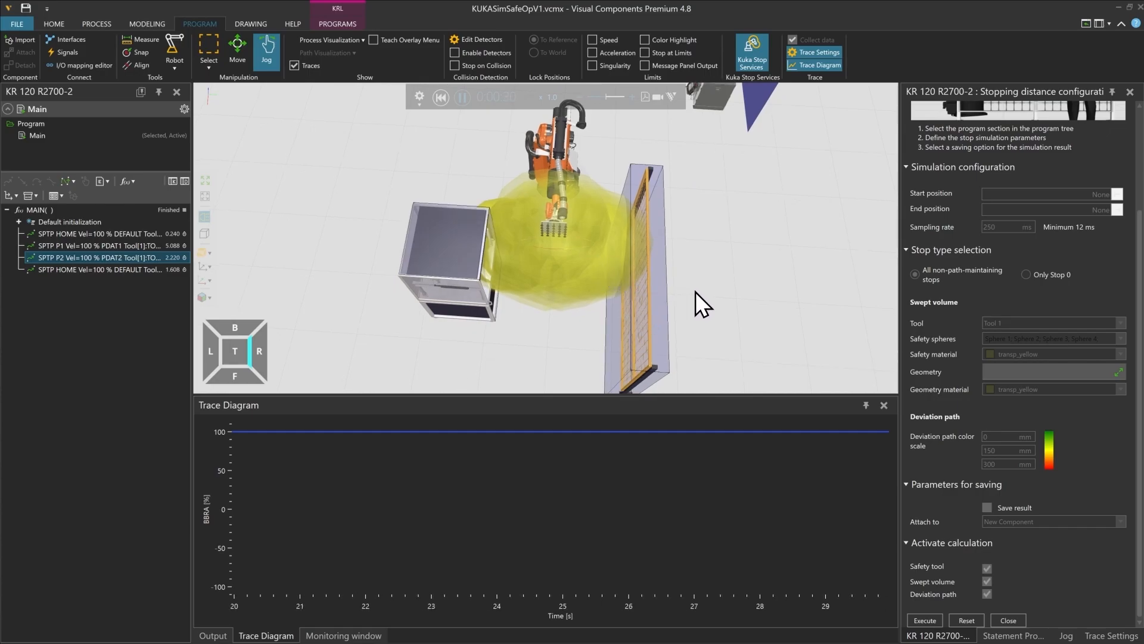
- Pause the simulation, check the swept volume between the machine and fence, and close the Kuka Stop Services configuration
{"action": "left_click", "coordinate": [463, 97]}
{"action": "middle_click_drag", "start_coordinate": [492, 305], "coordinate": [534, 311]}
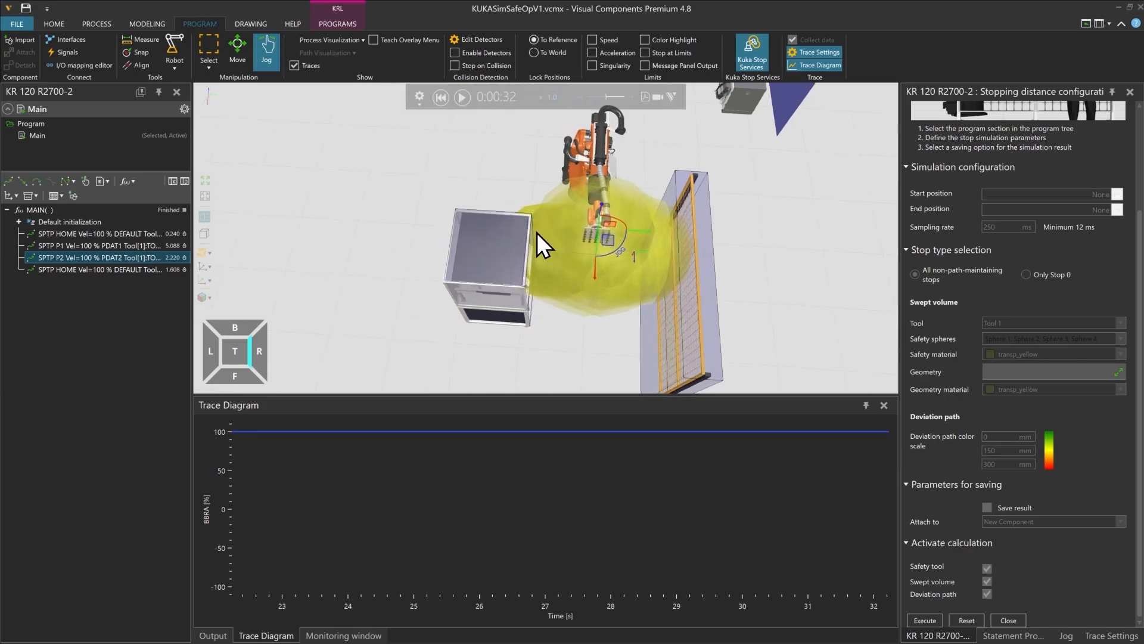
{"action": "right_click_drag", "start_coordinate": [555, 264], "coordinate": [556, 251]}
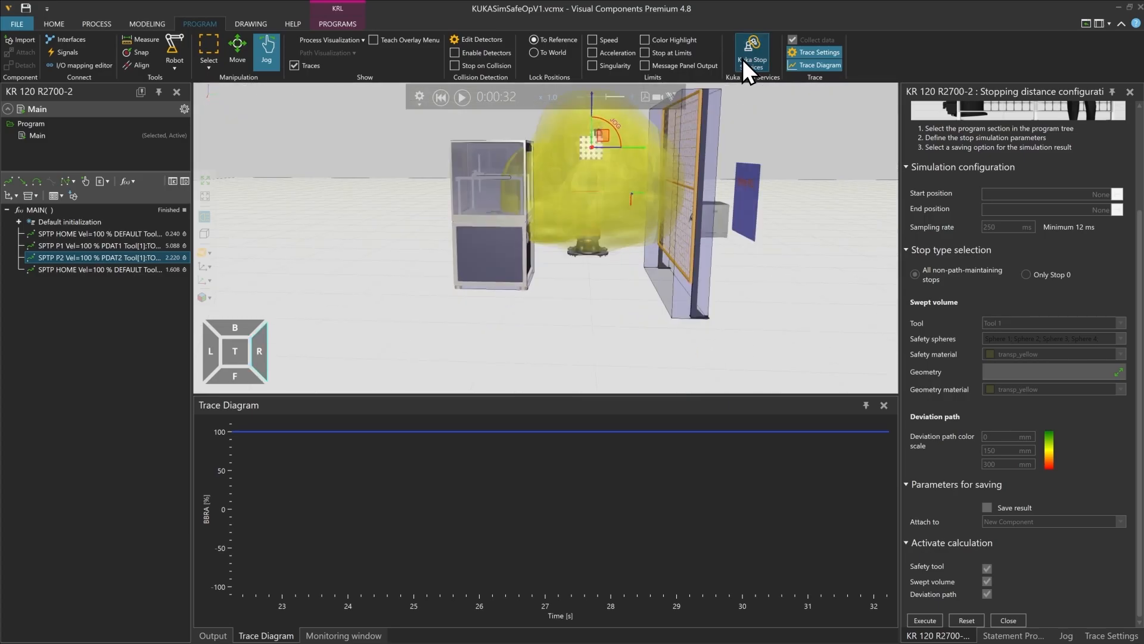
{"action": "left_click", "coordinate": [746, 56]}
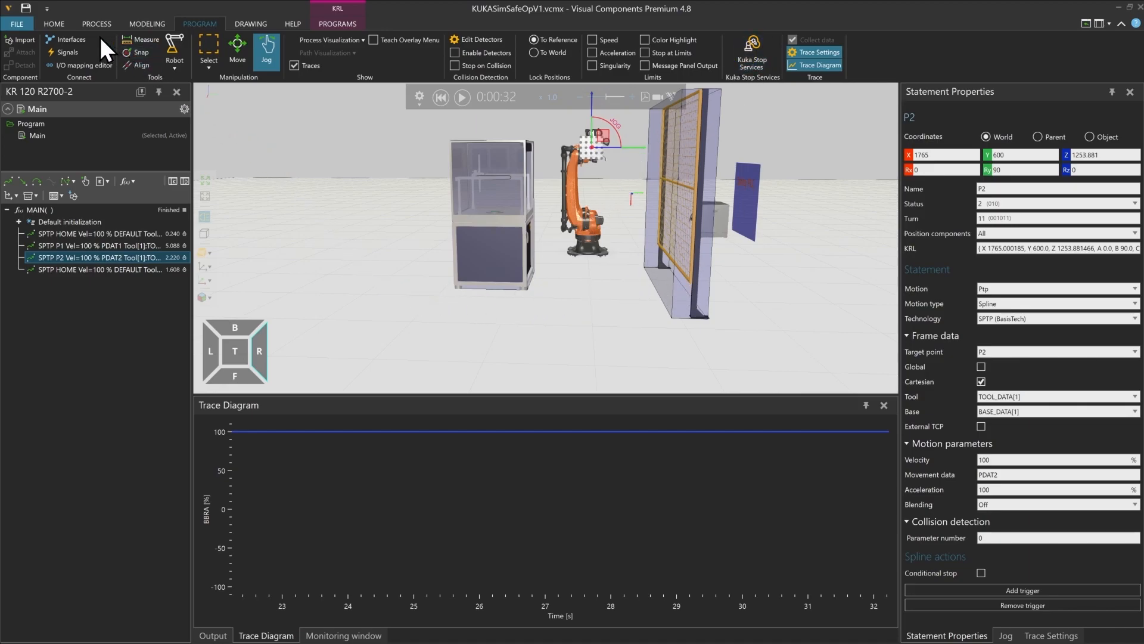
- Export the project with overwriting enabled and the scene included
{"action": "left_click", "coordinate": [54, 24]}
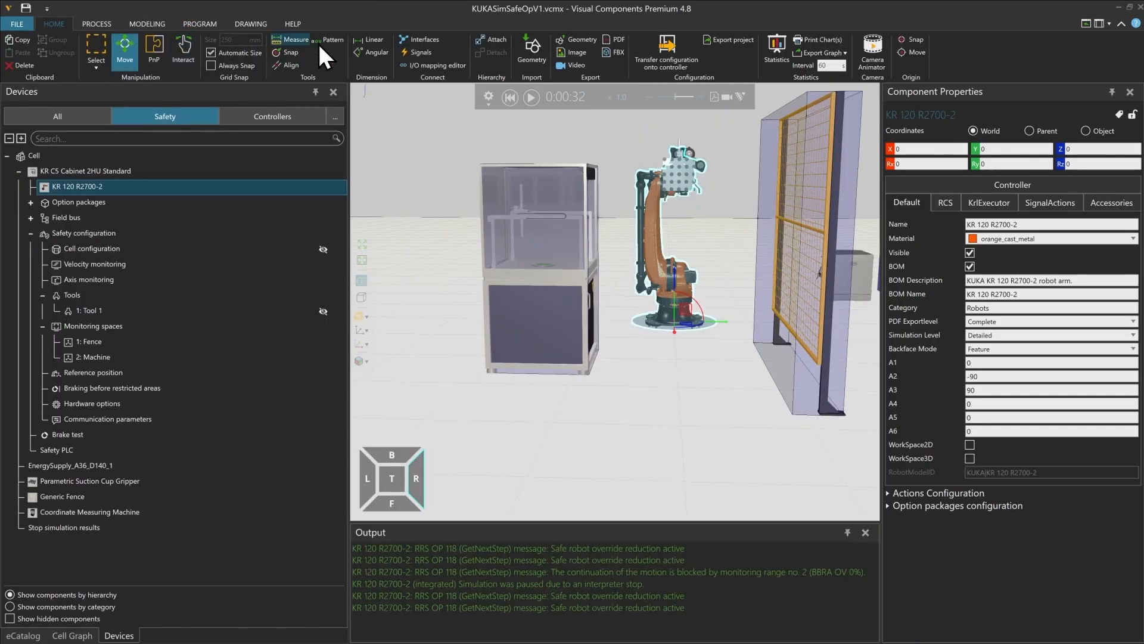
{"action": "left_click", "coordinate": [726, 41]}
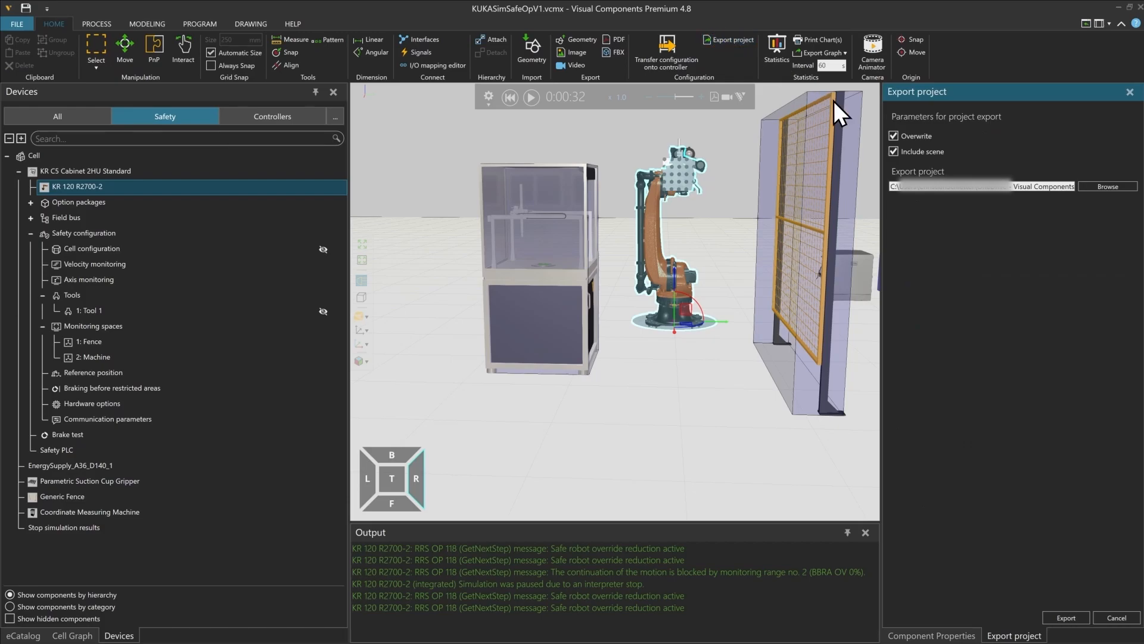
{"action": "left_click", "coordinate": [1070, 617]}
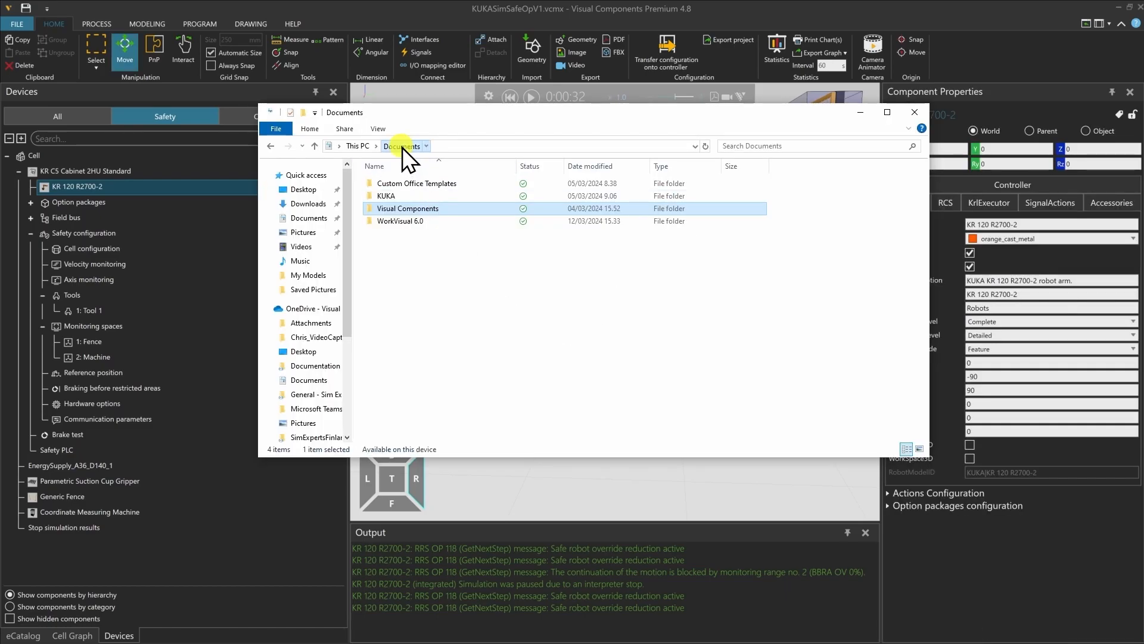
- In File Explorer, open the exported KUKASimSafeOpV1 WorkVisual solution from Documents > Visual Components > 4.8 > My Projects
{"action": "left_click", "coordinate": [402, 148]}
{"action": "double_click", "coordinate": [422, 208]}
{"action": "double_click", "coordinate": [422, 183]}
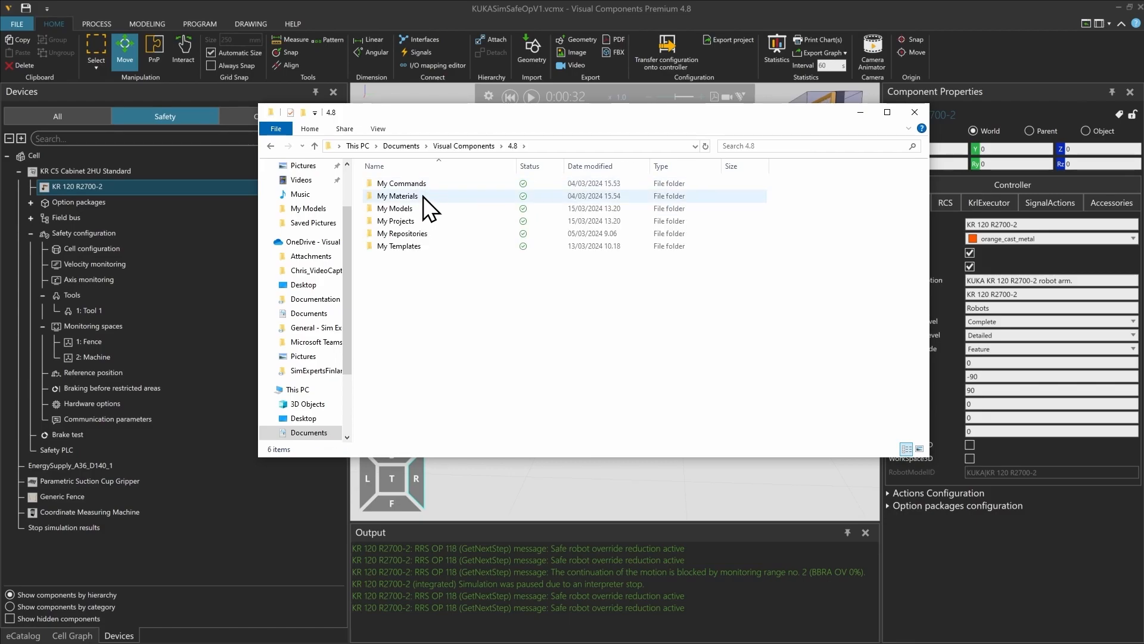
{"action": "left_click", "coordinate": [423, 221]}
{"action": "double_click", "coordinate": [424, 220]}
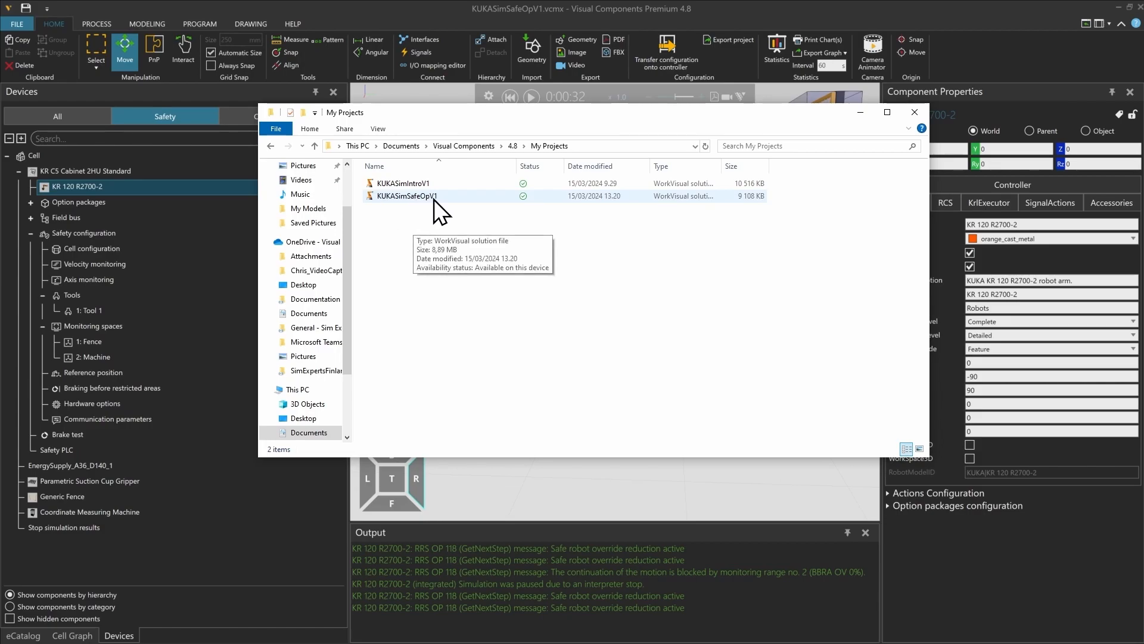
{"action": "double_click", "coordinate": [434, 199]}
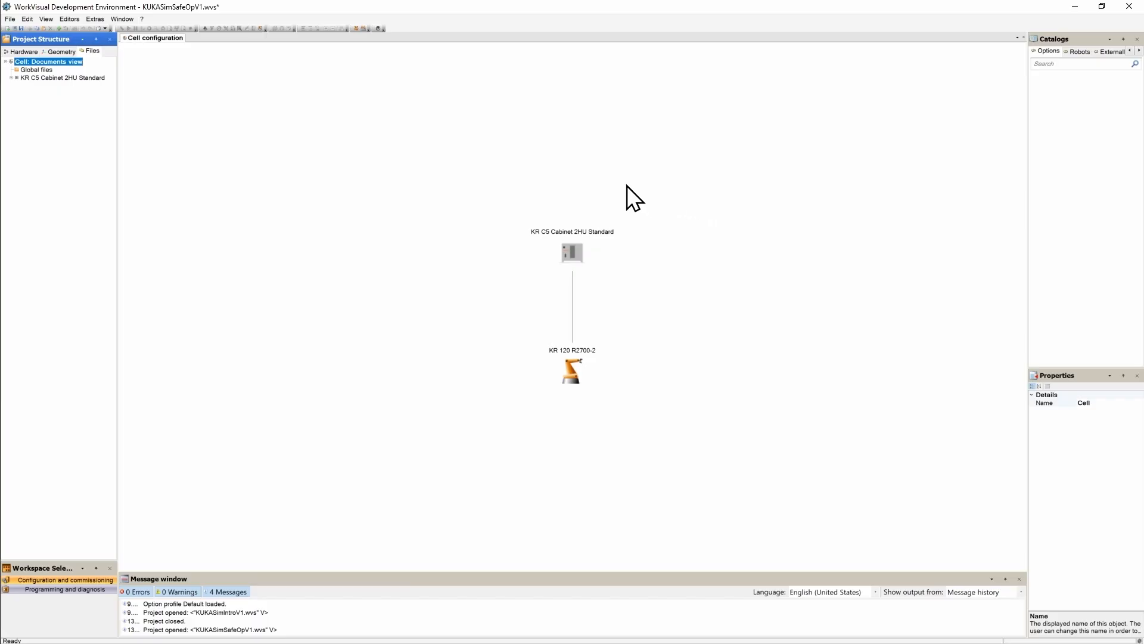
- Activate the KR C5 Cabinet 2HU Standard controller in WorkVisual and open its Safety control configuration
{"action": "left_click", "coordinate": [26, 77]}
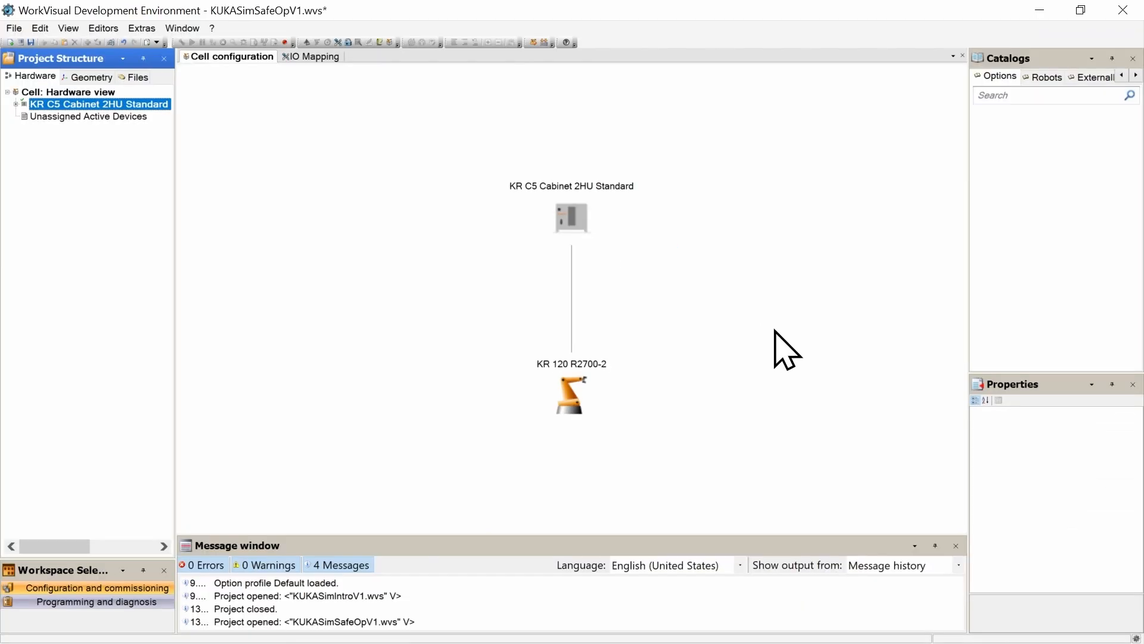
{"action": "left_click", "coordinate": [15, 103]}
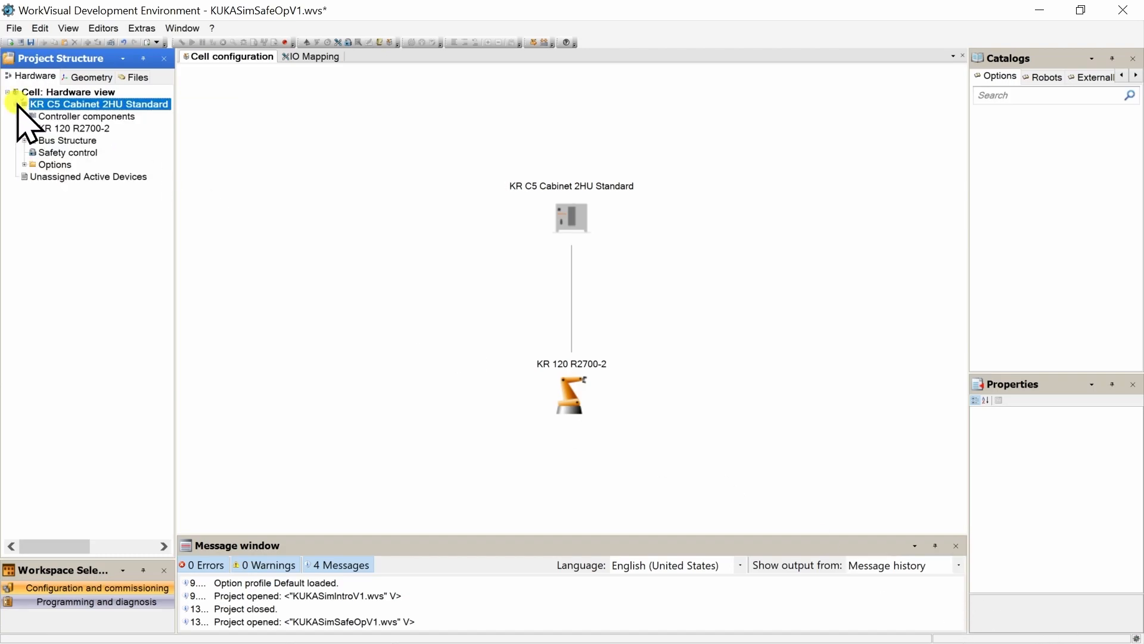
{"action": "left_click", "coordinate": [67, 153]}
{"action": "double_click", "coordinate": [66, 153]}
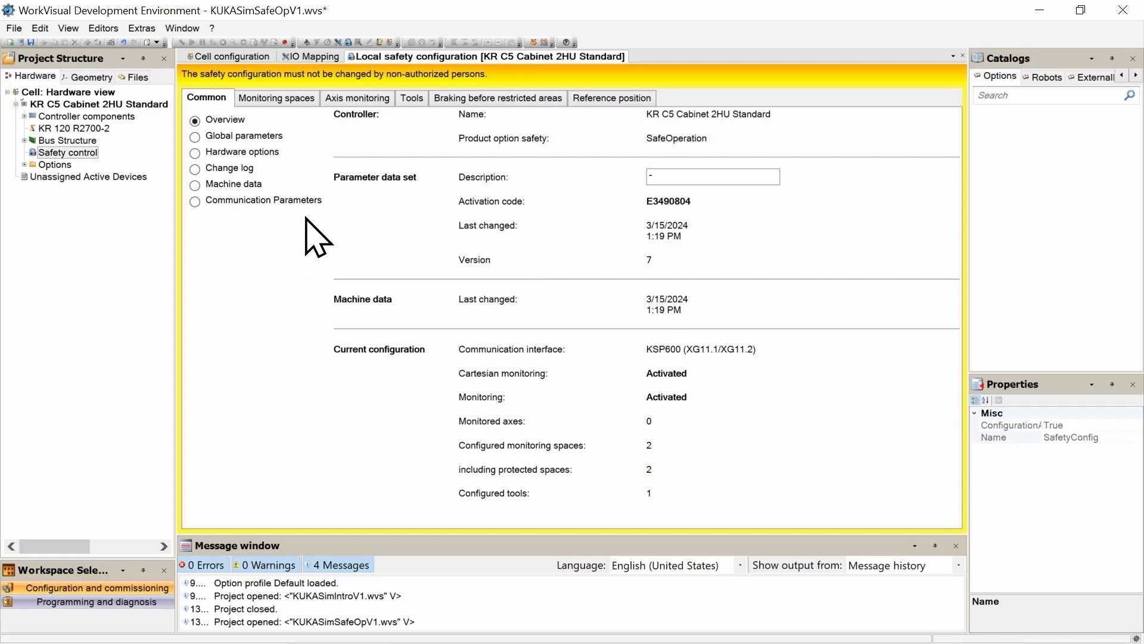
- Review the monitoring spaces overview and the properties of the Fence and Machine spaces, including origins and dimensions
{"action": "left_click", "coordinate": [292, 104]}
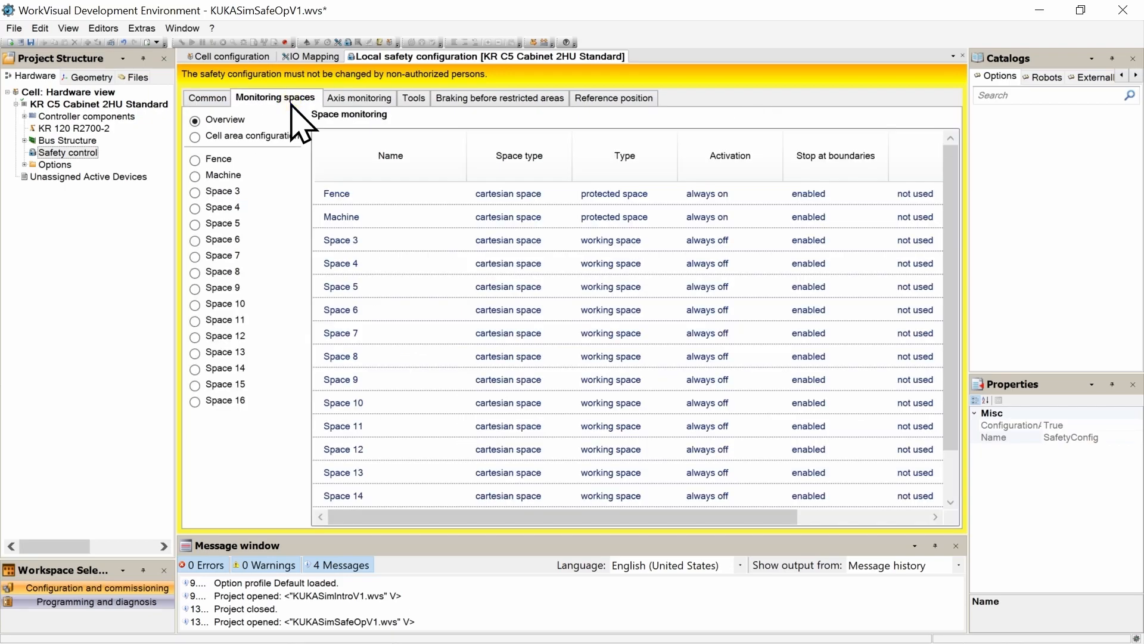
{"action": "left_click", "coordinate": [333, 190]}
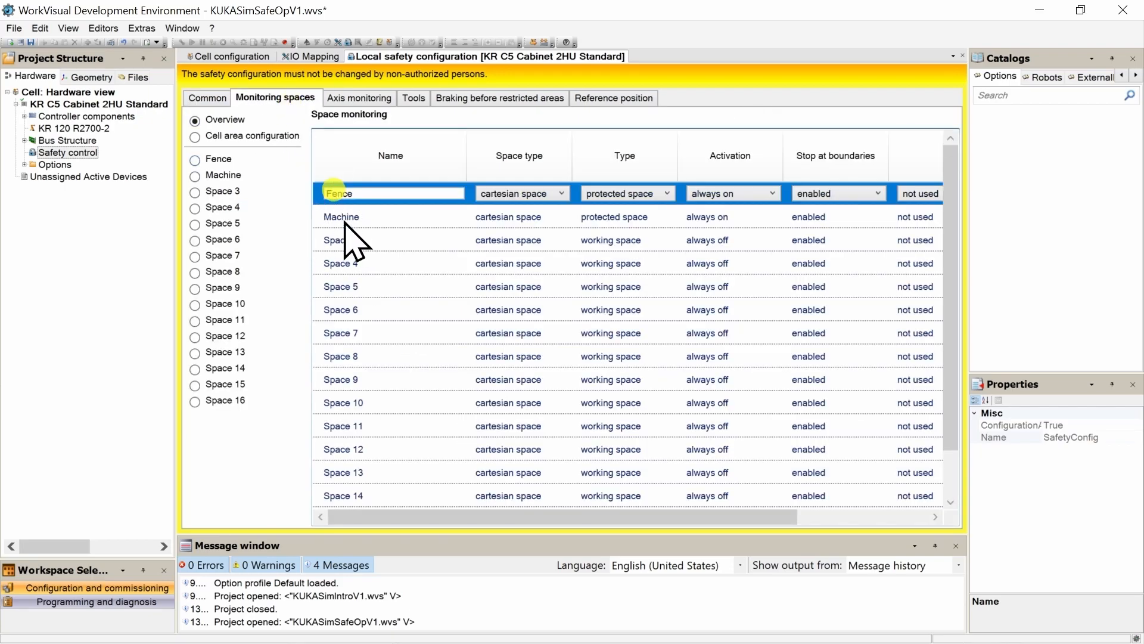
{"action": "left_click", "coordinate": [344, 220]}
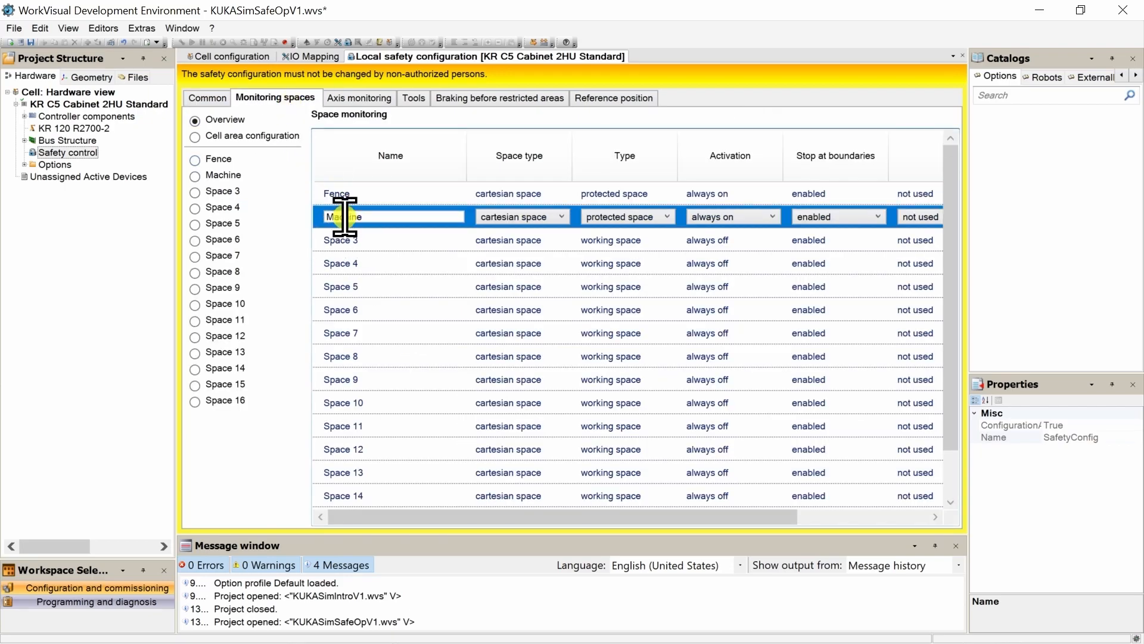
{"action": "left_click", "coordinate": [195, 160]}
{"action": "scroll", "coordinate": [501, 417], "scroll_direction": "down", "scroll_amount": 1}
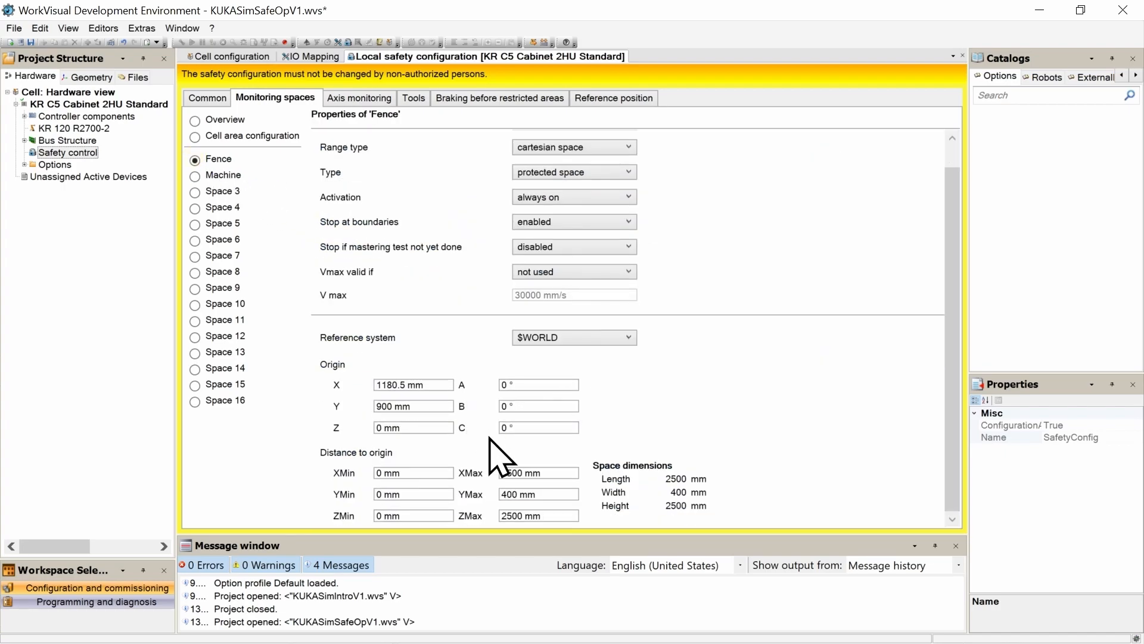
{"action": "left_click", "coordinate": [210, 177]}
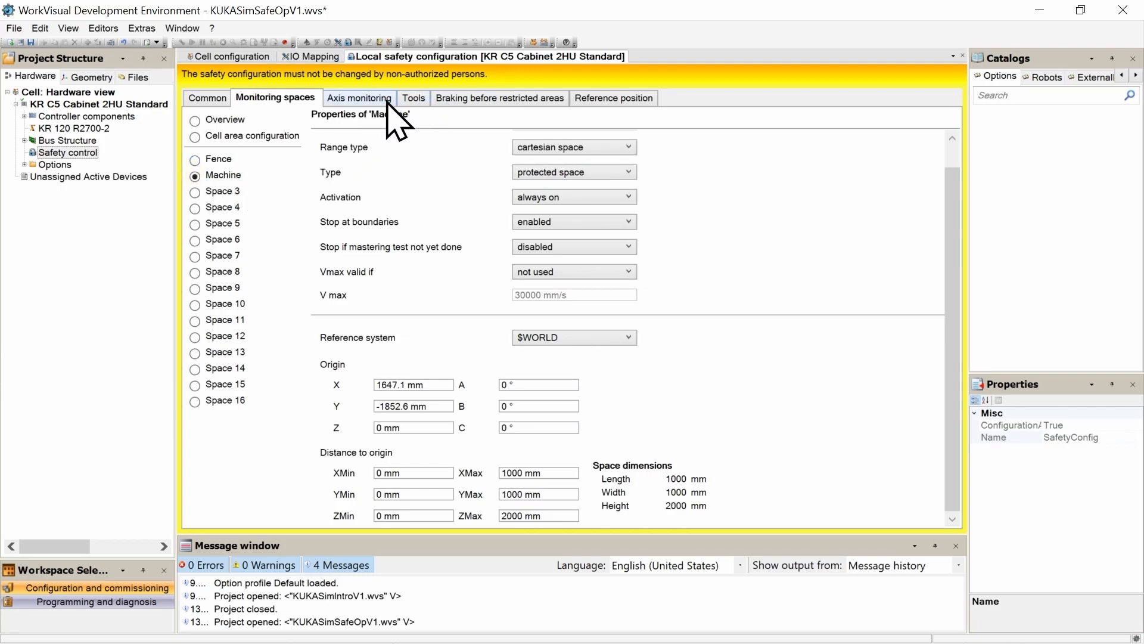
- Review Tool 1's TCP and safety spheres, then check the braking before restricted areas and reference position settings
{"action": "left_click", "coordinate": [417, 102]}
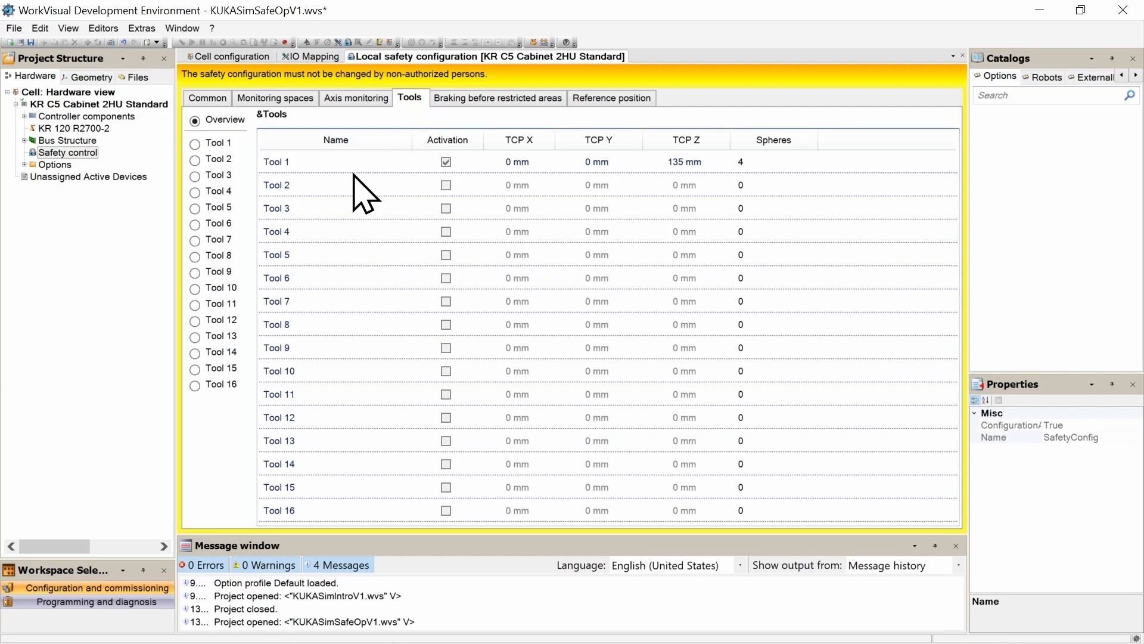
{"action": "left_click", "coordinate": [214, 143]}
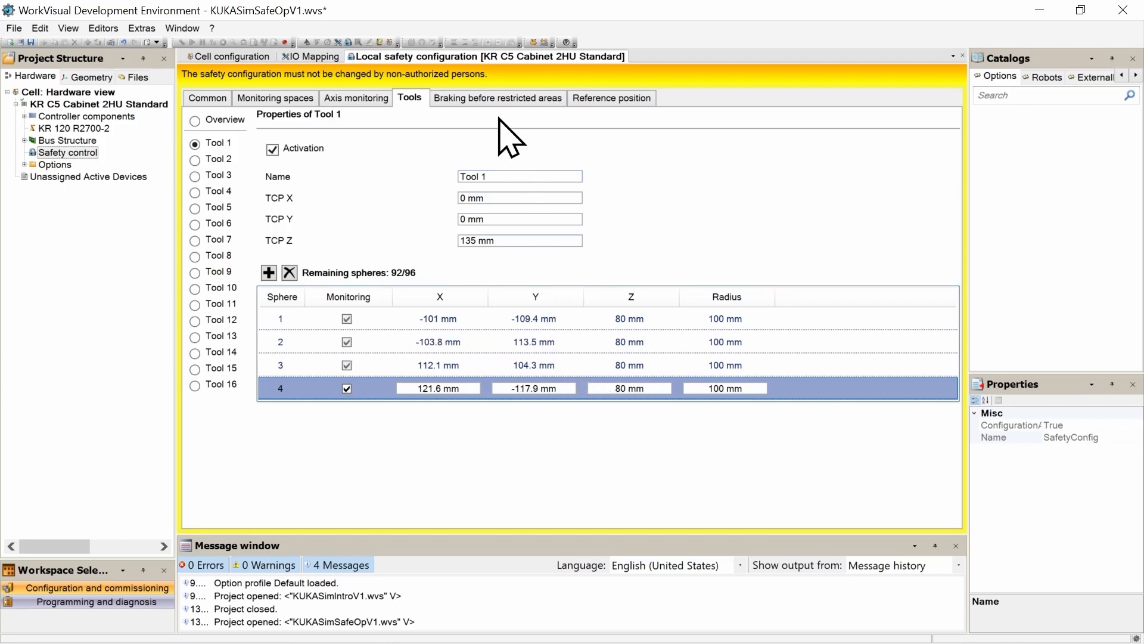
{"action": "left_click", "coordinate": [547, 100]}
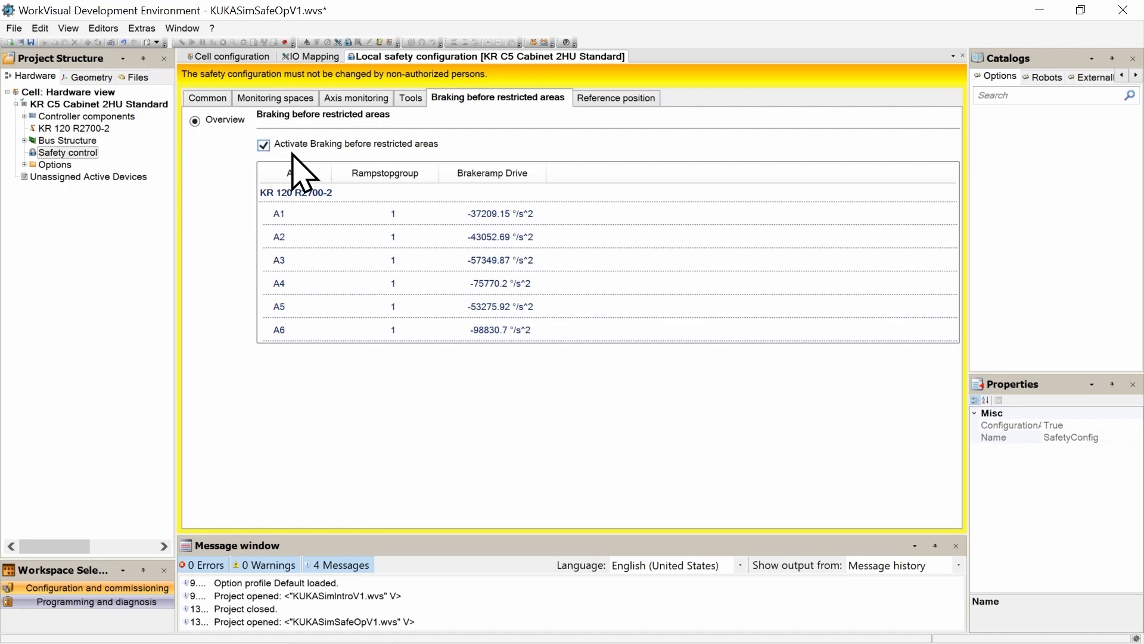
{"action": "left_click", "coordinate": [639, 102]}
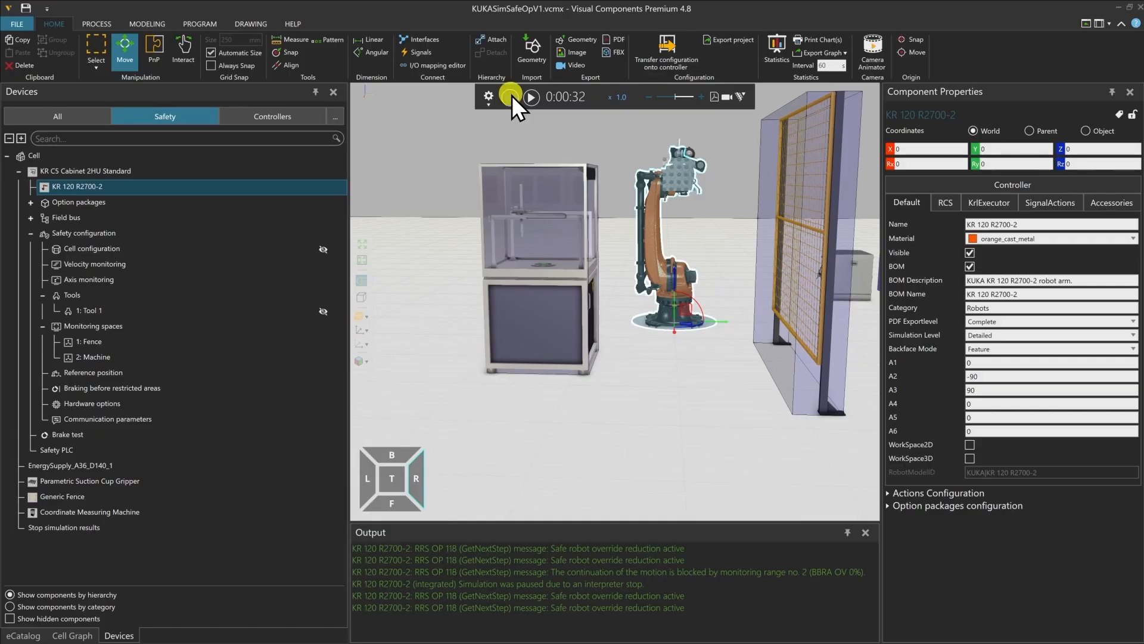
- Switch back to Visual Components, reset the simulation and start it again with the whole cell in view
{"action": "left_click", "coordinate": [512, 96]}
{"action": "scroll", "coordinate": [625, 253], "scroll_direction": "down", "scroll_amount": 2}
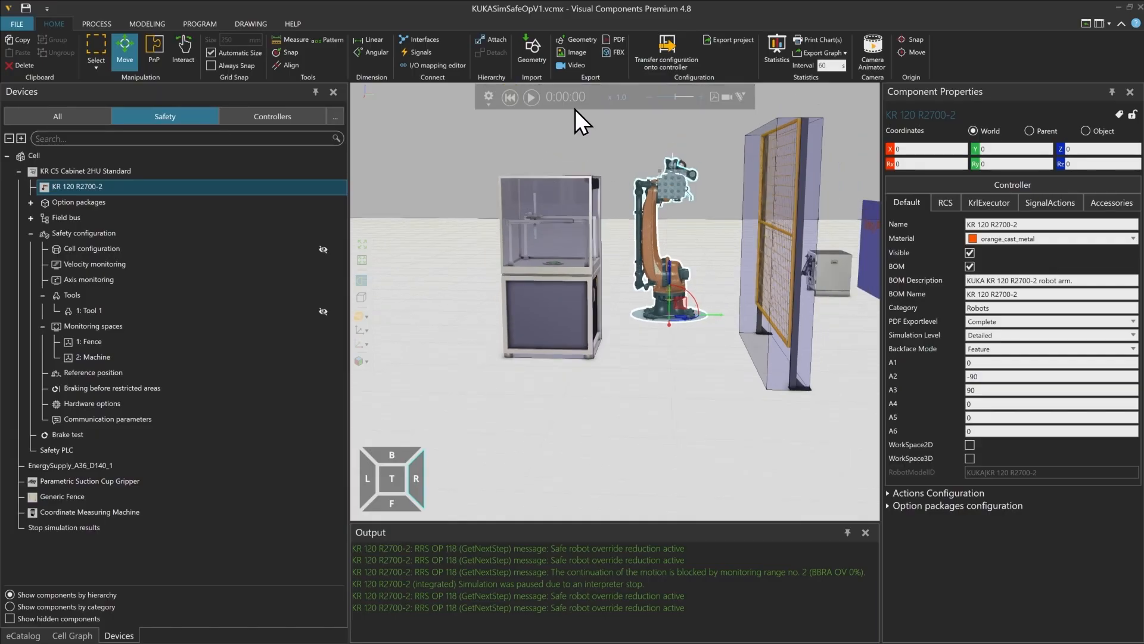
{"action": "left_click", "coordinate": [534, 98]}
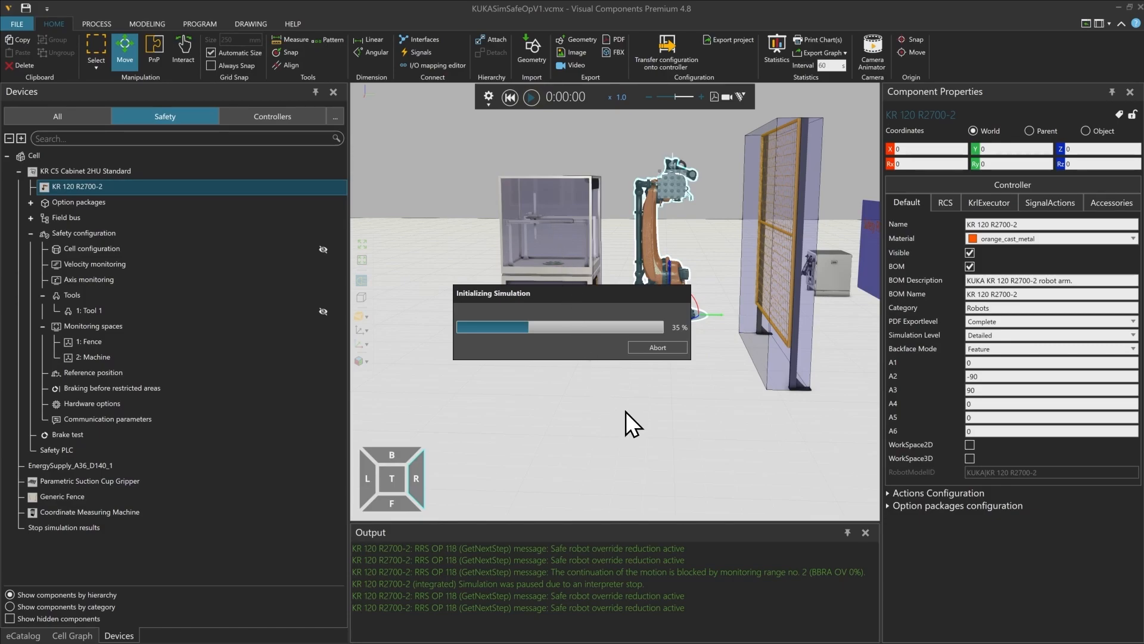